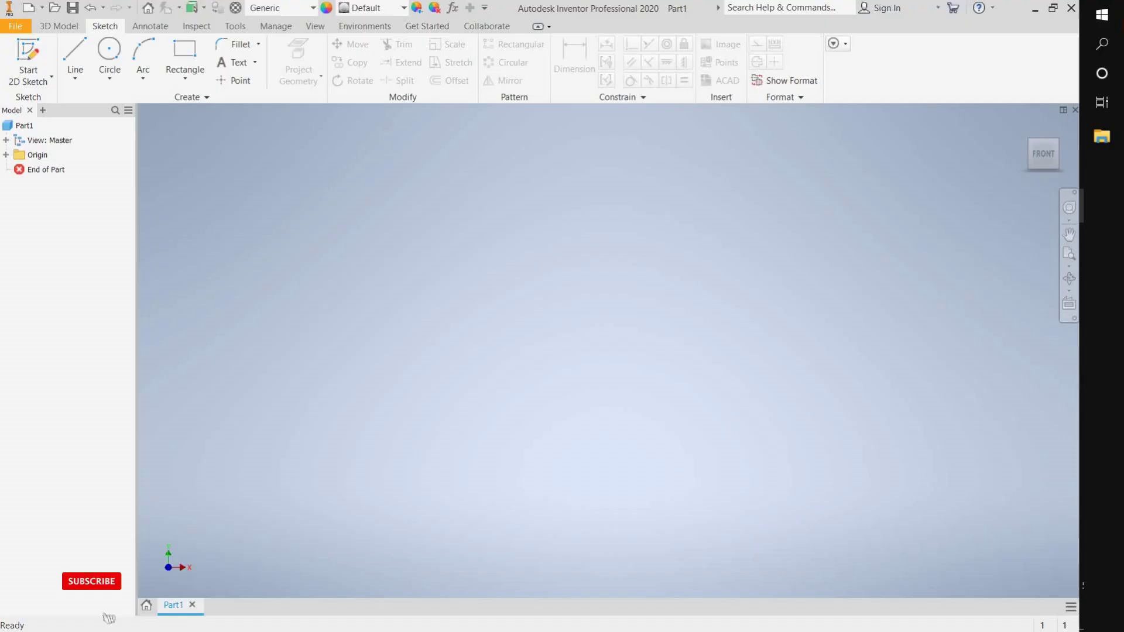
Start a sketch on the front plane with a 168 mm base line from the origin.
{"action": "key", "text": "l"}
{"action": "left_click", "coordinate": [562, 301]}
{"action": "left_click", "coordinate": [608, 350]}
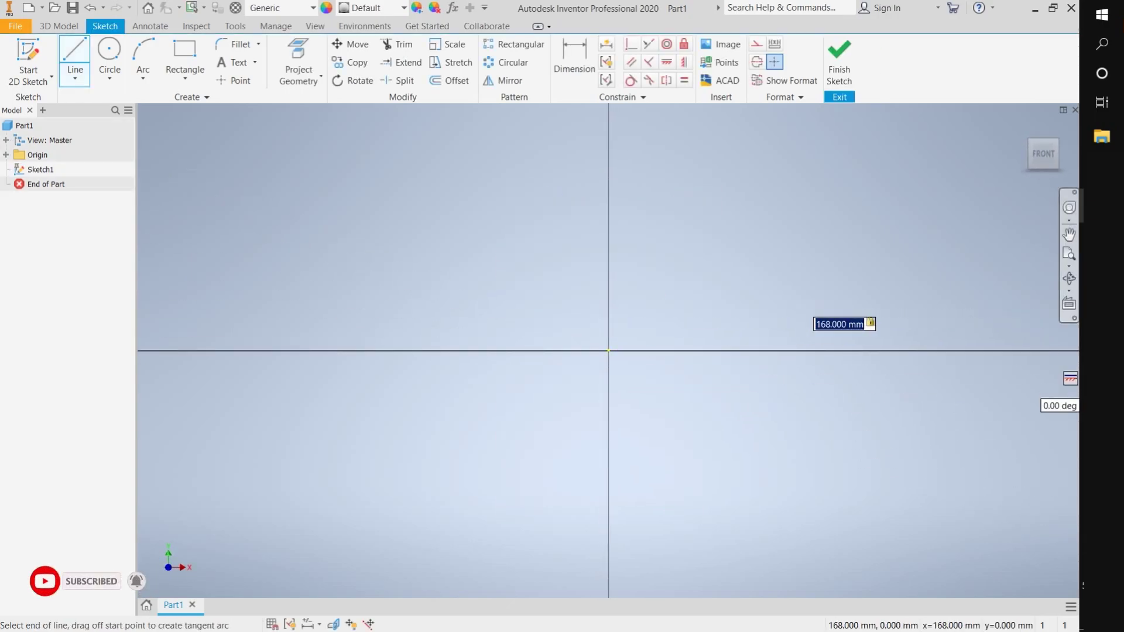
{"action": "key", "text": "Return"}
{"action": "key", "text": "Escape"}
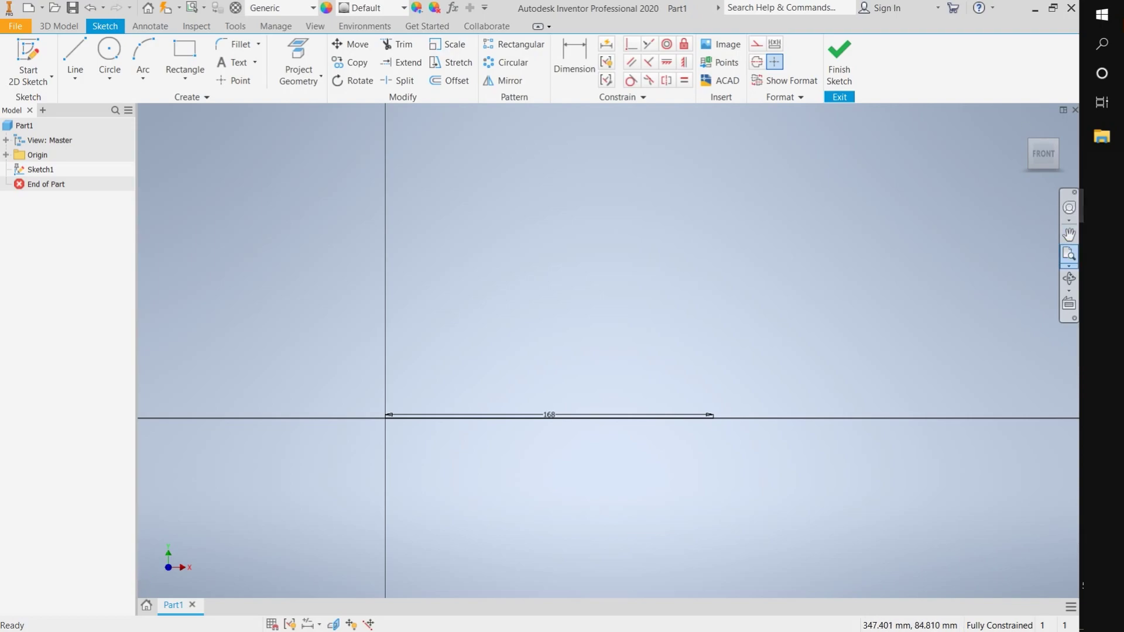
From the base line's midpoint, draw 55 mm up, 22 mm across and 12 mm down.
{"action": "key", "text": "l"}
{"action": "left_click", "coordinate": [612, 354]}
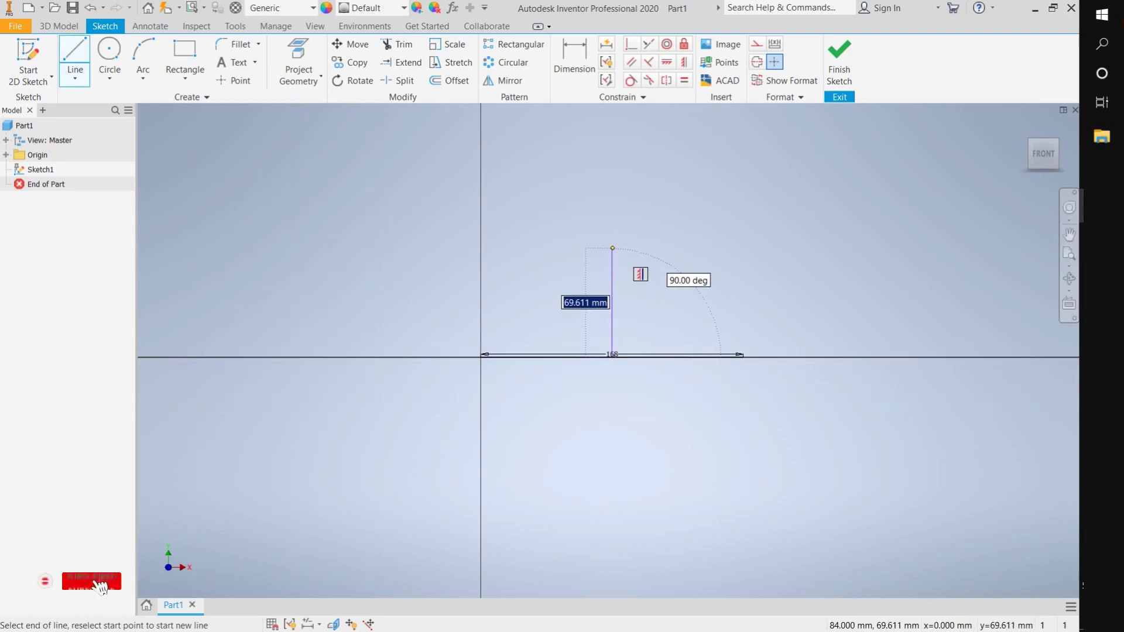
{"action": "type", "text": "55"}
{"action": "key", "text": "Return"}
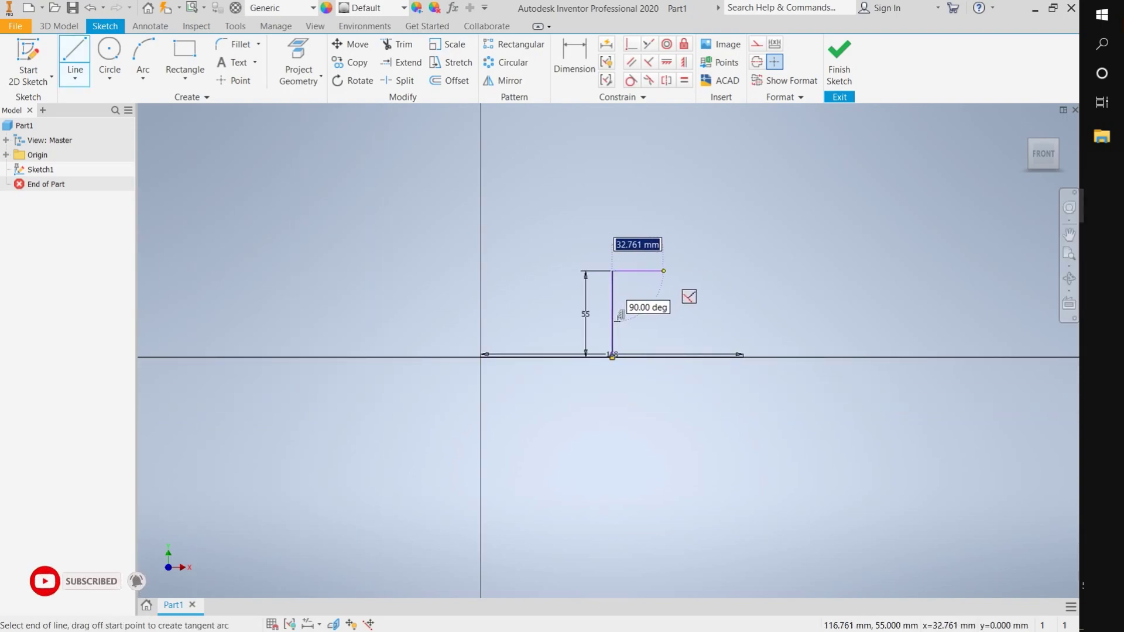
{"action": "type", "text": "22"}
{"action": "key", "text": "Return"}
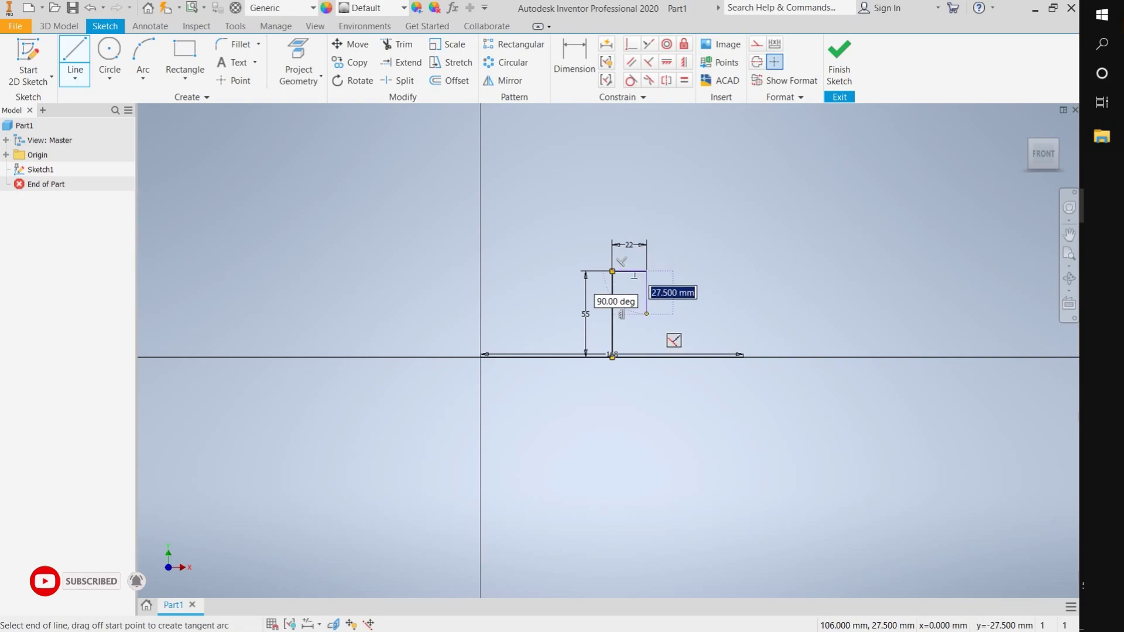
{"action": "key", "text": "Return"}
{"action": "key", "text": "Escape"}
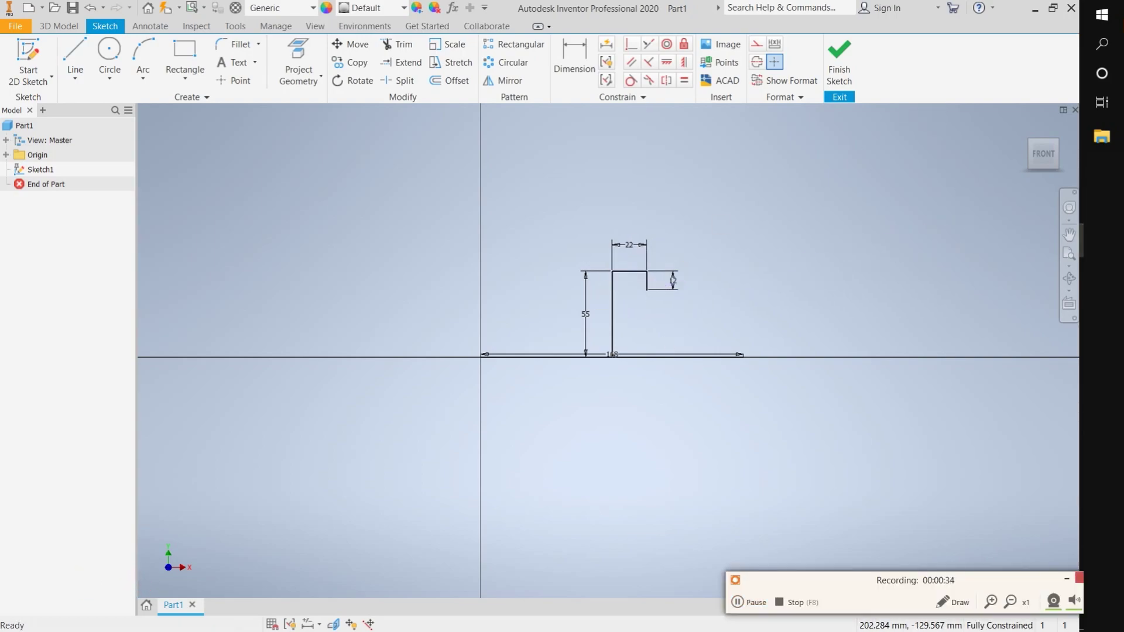
Add 3 mm leftward and 3 mm downward steps from the 12 mm segment's end.
{"action": "key", "text": "l"}
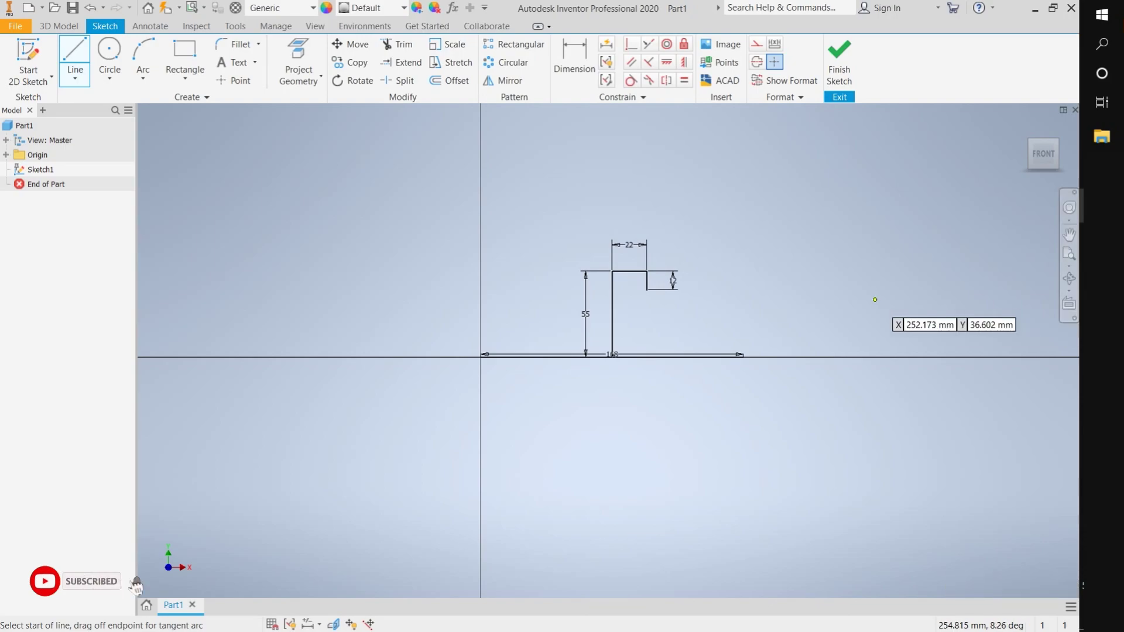
{"action": "scroll", "coordinate": [647, 289], "scroll_direction": "up", "scroll_amount": 5}
{"action": "left_click", "coordinate": [643, 287]}
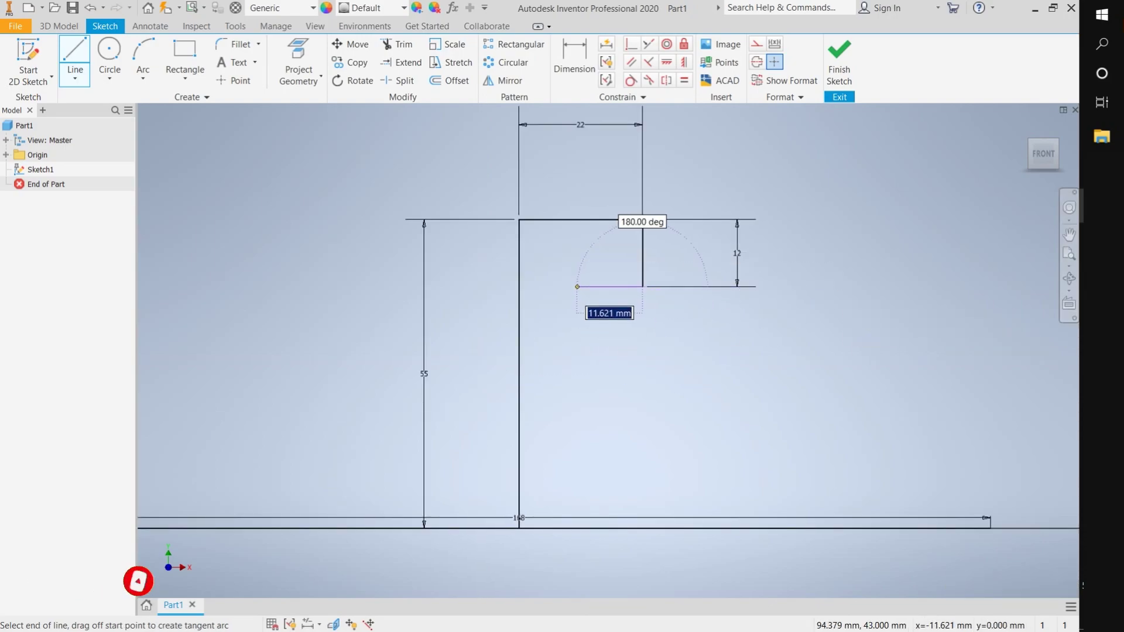
{"action": "type", "text": "3"}
{"action": "key", "text": "Return"}
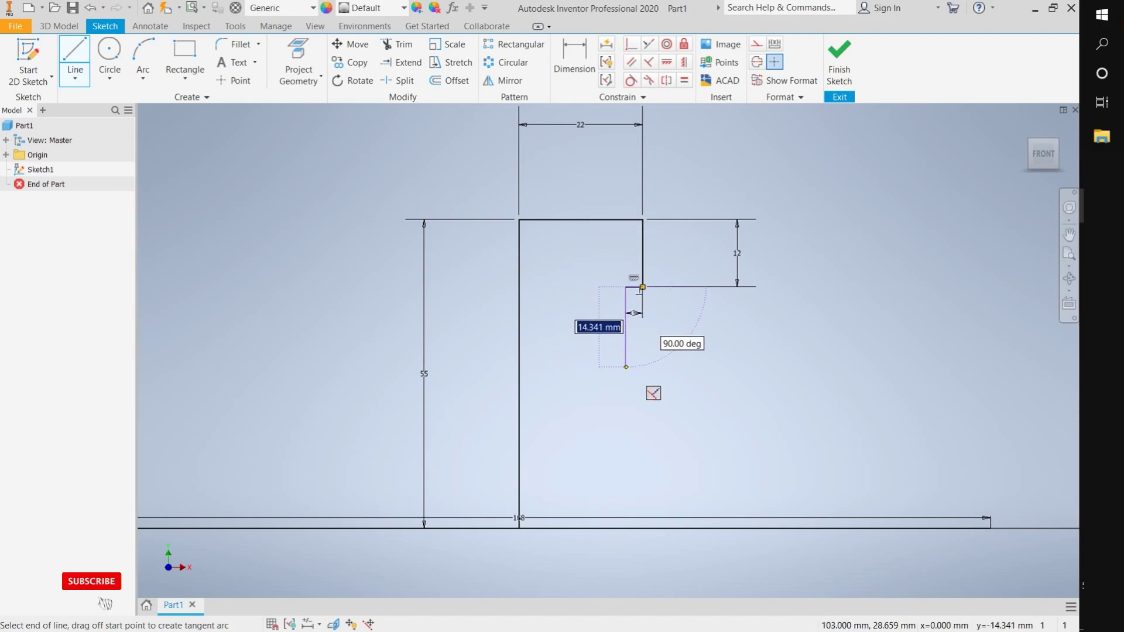
{"action": "type", "text": "3"}
{"action": "key", "text": "Return"}
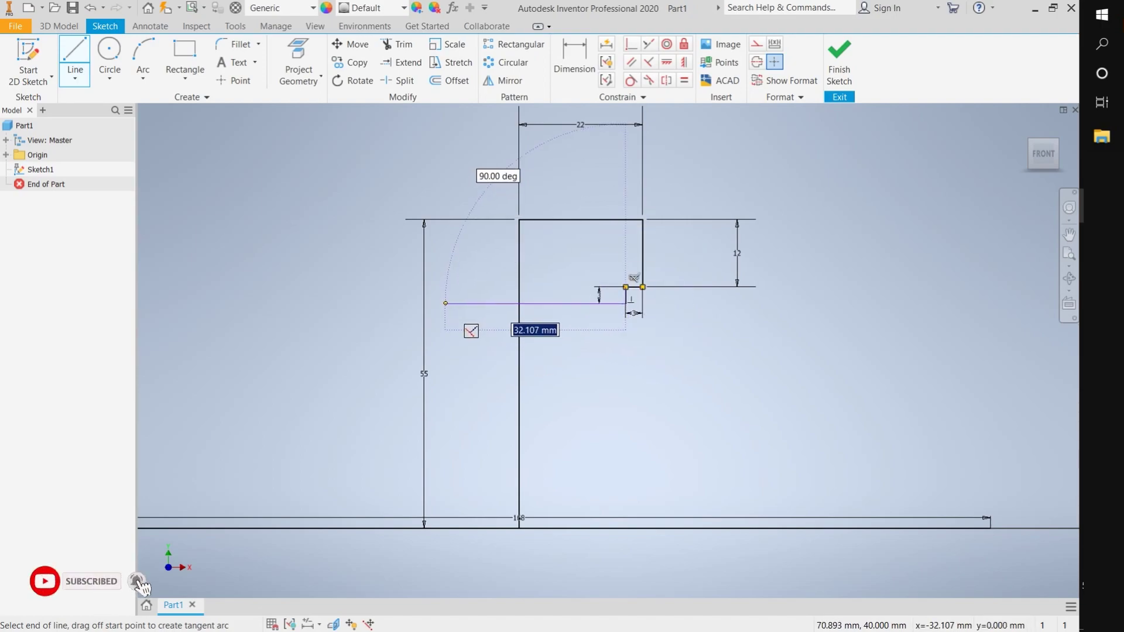
Draw the 38 mm segment and 3 mm step, close the top edge, and centre a circle on it.
{"action": "key", "text": "Return"}
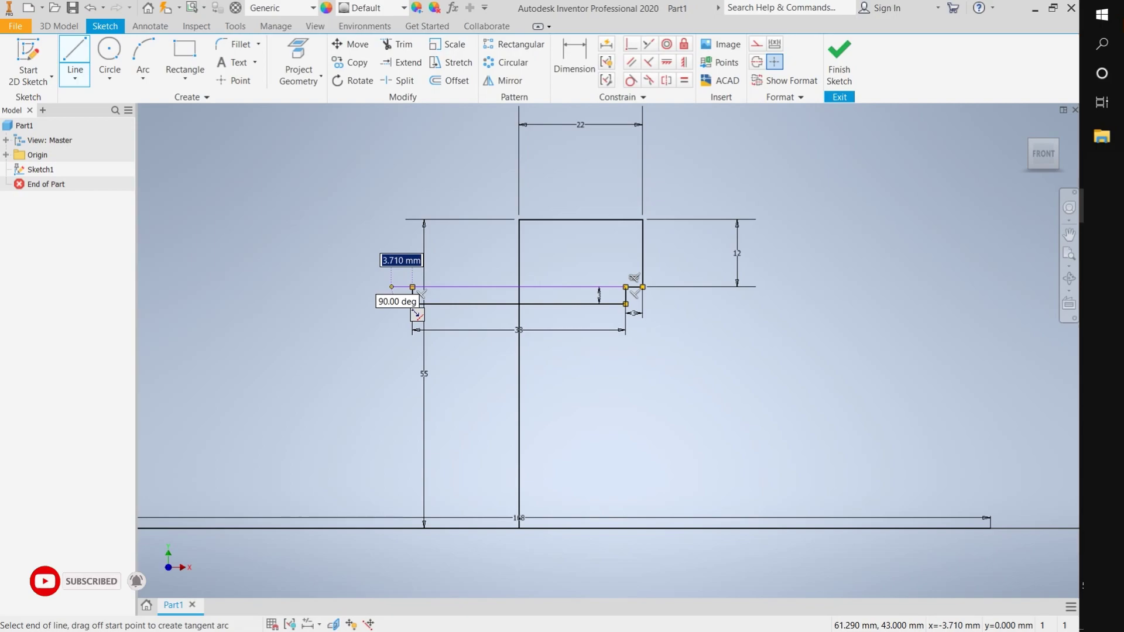
{"action": "type", "text": "3"}
{"action": "key", "text": "Return"}
{"action": "left_click", "coordinate": [395, 219]}
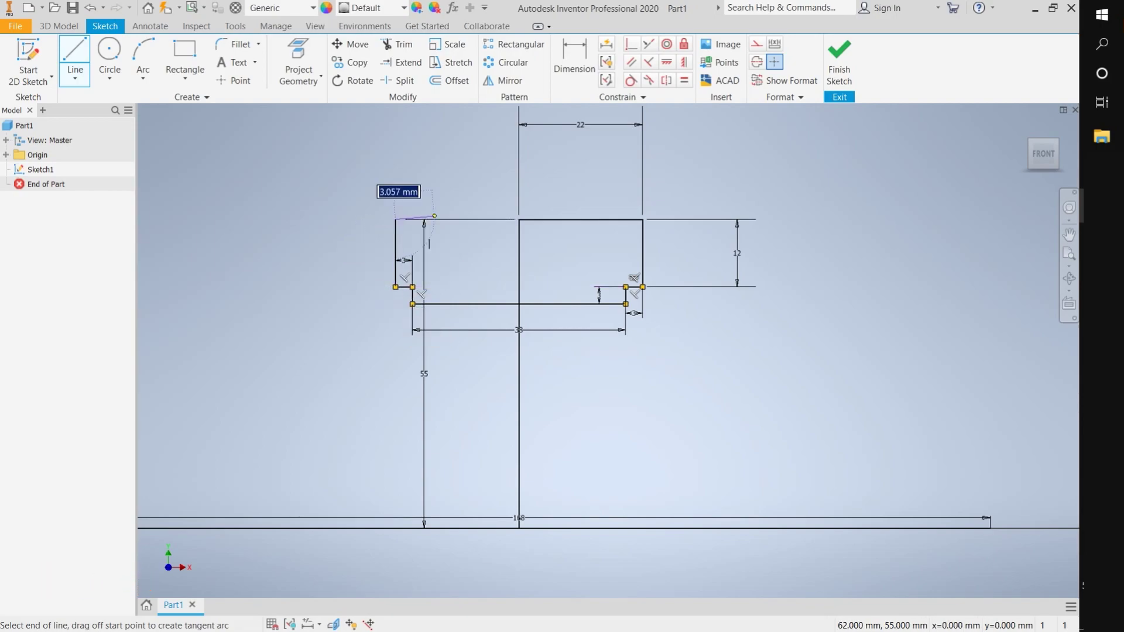
{"action": "left_click", "coordinate": [518, 219]}
{"action": "key", "text": "Escape"}
{"action": "key", "text": "c"}
{"action": "left_click", "coordinate": [518, 304]}
Complete the 38 mm circle and trim away its upper half.
{"action": "left_click", "coordinate": [626, 304]}
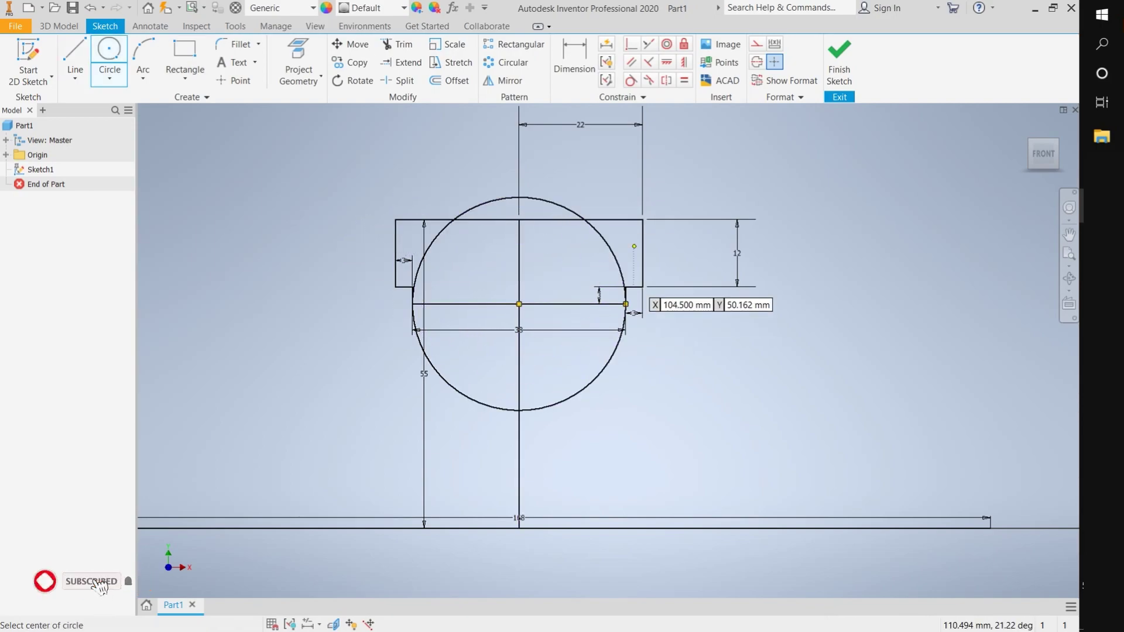
{"action": "key", "text": "Escape"}
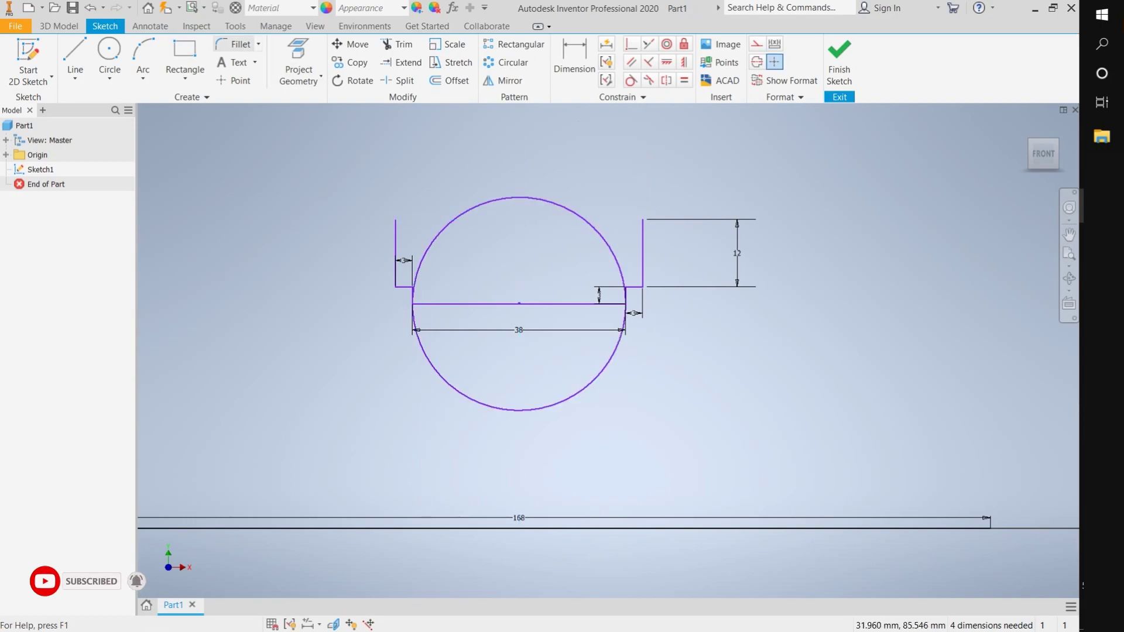
{"action": "left_click", "coordinate": [396, 43]}
{"action": "left_click", "coordinate": [548, 202]}
{"action": "scroll", "coordinate": [549, 225], "scroll_direction": "up", "scroll_amount": 3}
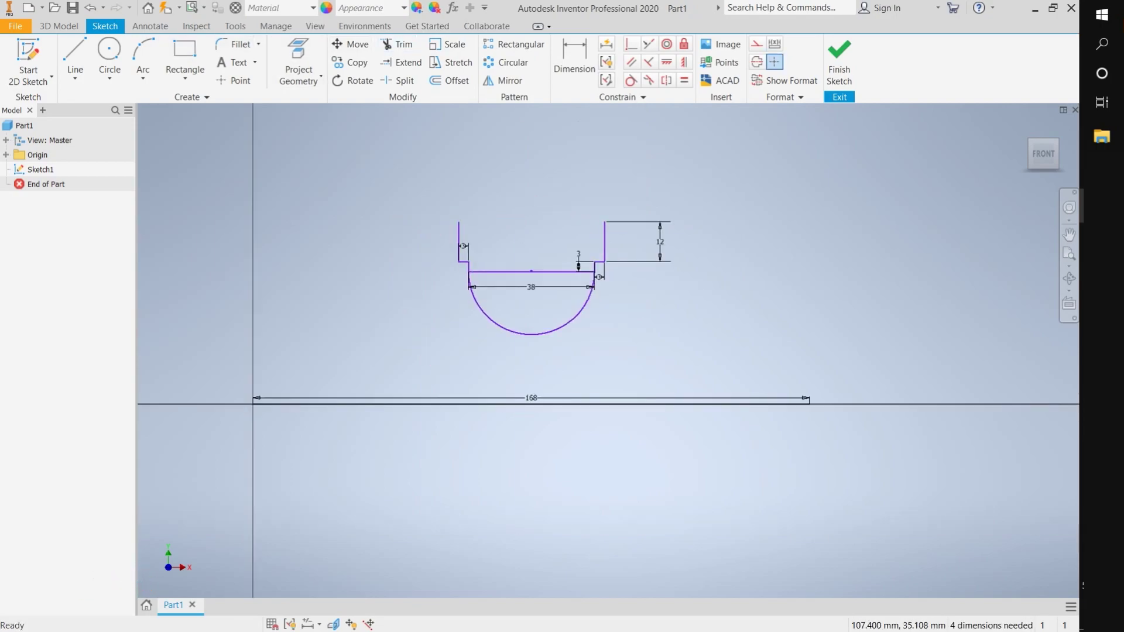
Draw a centre line to the top, a 43 mm left top segment, and the left upright.
{"action": "left_click", "coordinate": [74, 58]}
{"action": "left_click", "coordinate": [531, 271]}
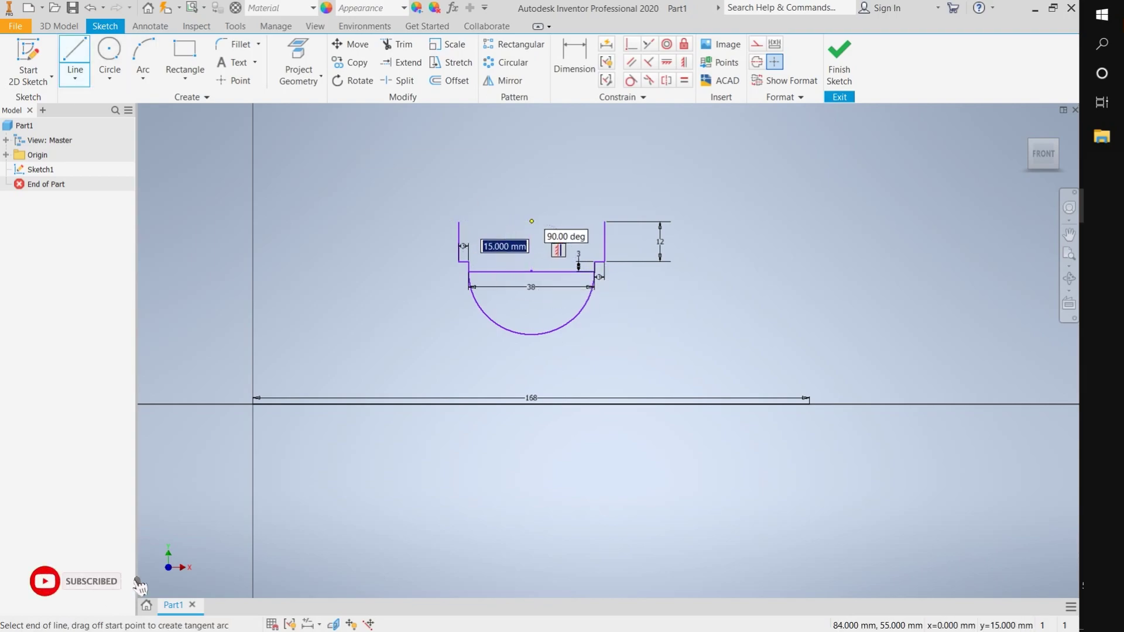
{"action": "left_click", "coordinate": [531, 221]}
{"action": "type", "text": "43"}
{"action": "key", "text": "Return"}
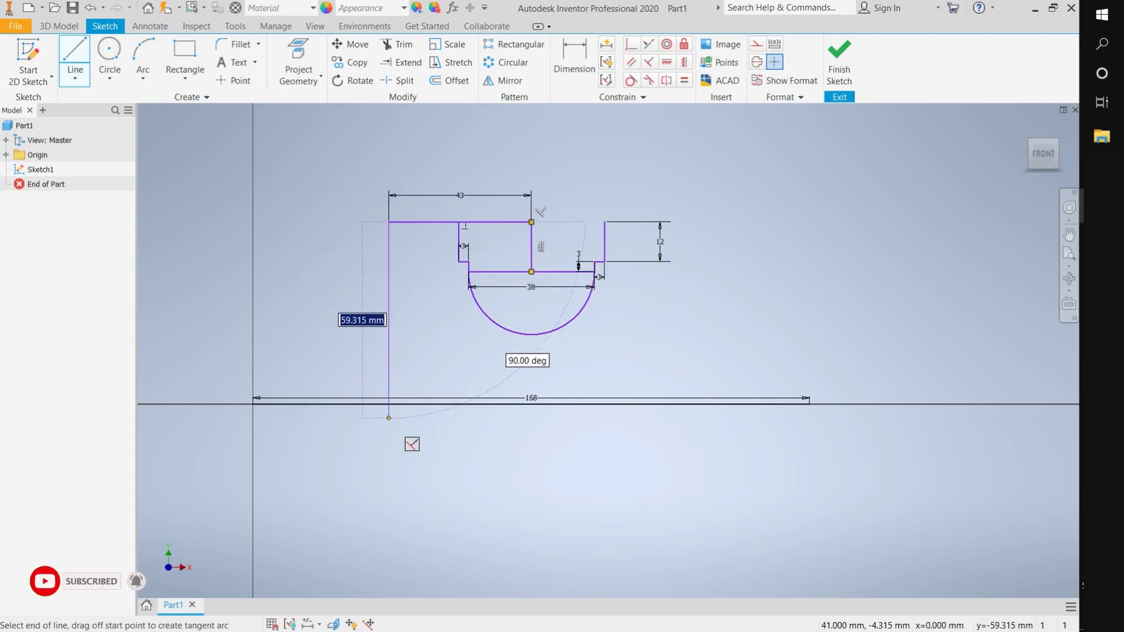
{"action": "double_click", "coordinate": [389, 418]}
Draw the 43 mm right top segment, the right upright, and the base's top edge.
{"action": "left_click", "coordinate": [531, 221]}
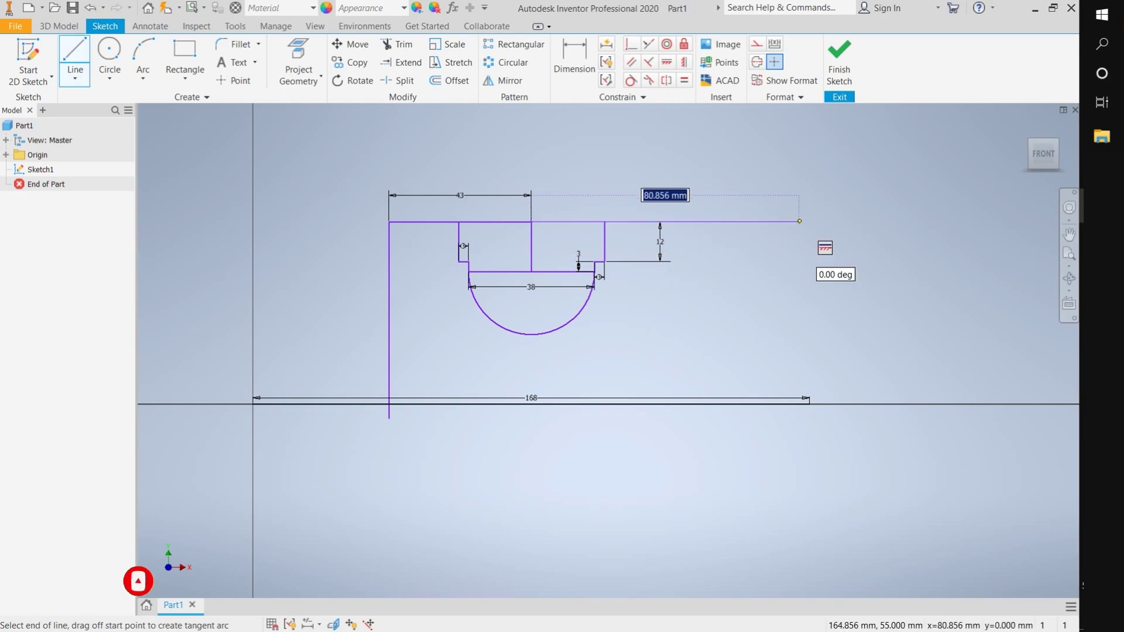
{"action": "key", "text": "Return"}
{"action": "double_click", "coordinate": [673, 433]}
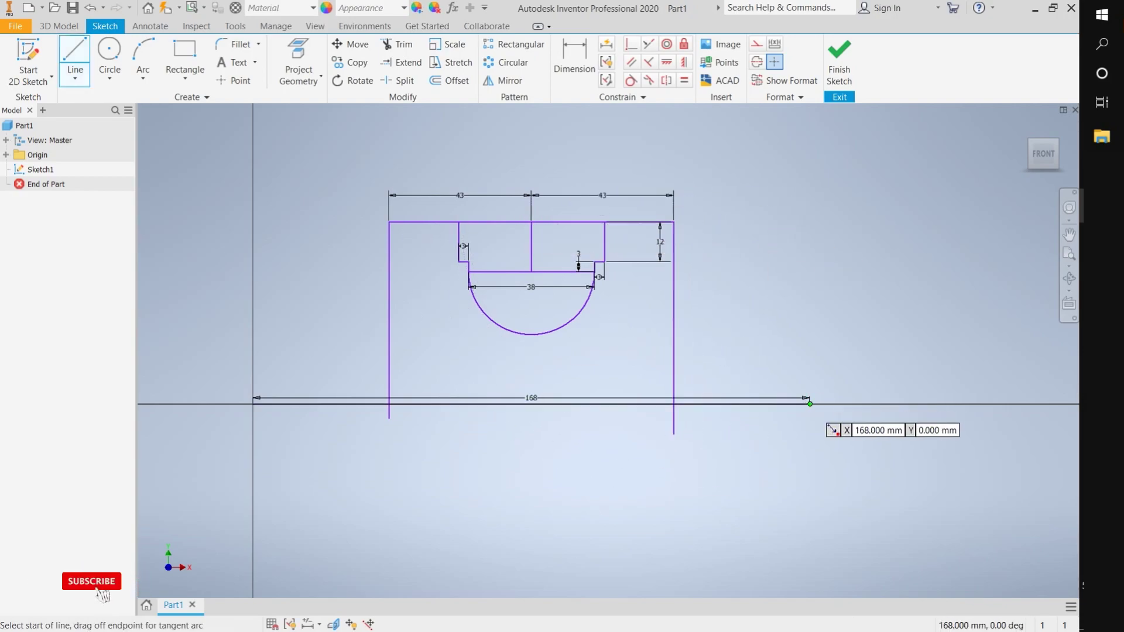
{"action": "left_click", "coordinate": [808, 398]}
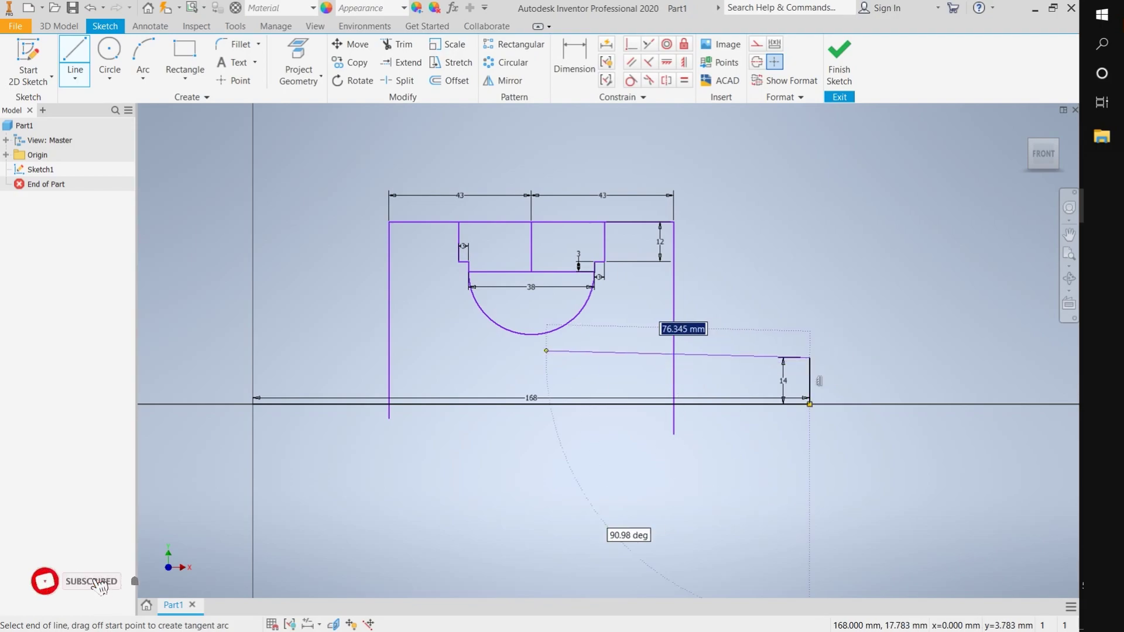
{"action": "left_click", "coordinate": [253, 358]}
Close the base rectangle, trim overlapping edges, and delete the centre line and 43 mm dimensions.
{"action": "left_click", "coordinate": [253, 404]}
{"action": "key", "text": "Escape"}
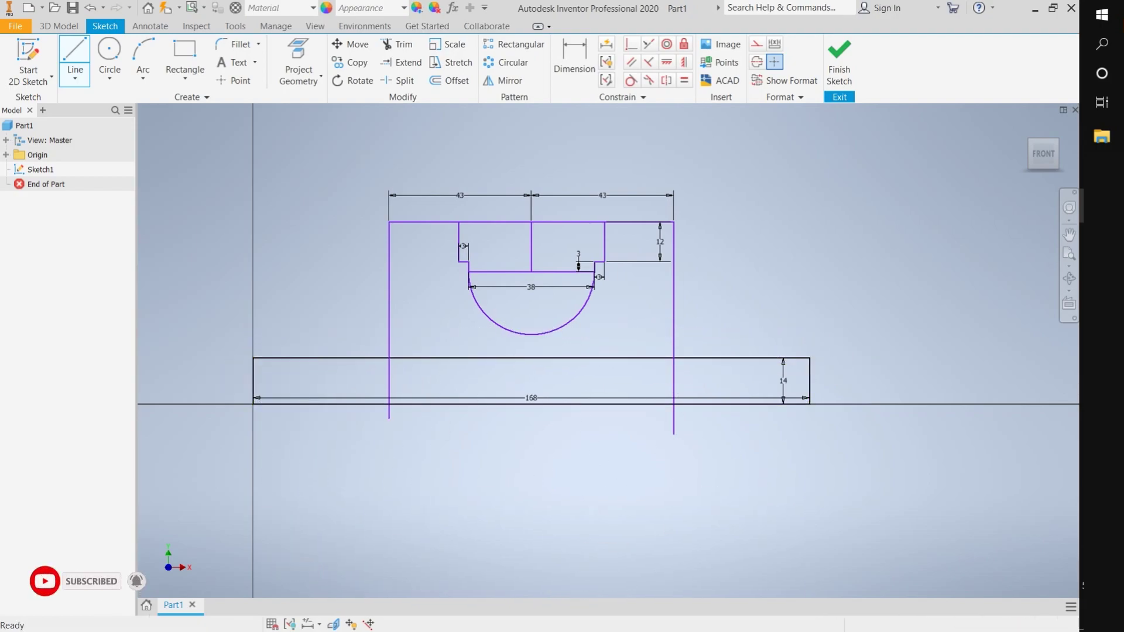
{"action": "left_click", "coordinate": [531, 358]}
{"action": "left_click", "coordinate": [389, 381]}
{"action": "left_click", "coordinate": [674, 381]}
{"action": "left_click", "coordinate": [673, 418]}
{"action": "key", "text": "Escape"}
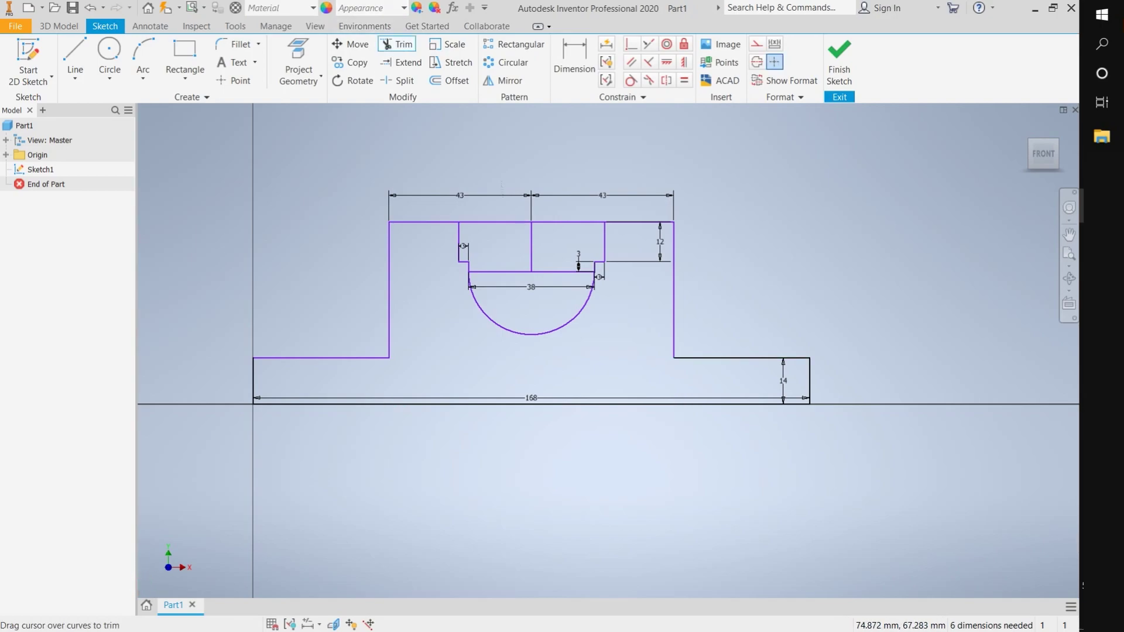
{"action": "key", "text": "Delete"}
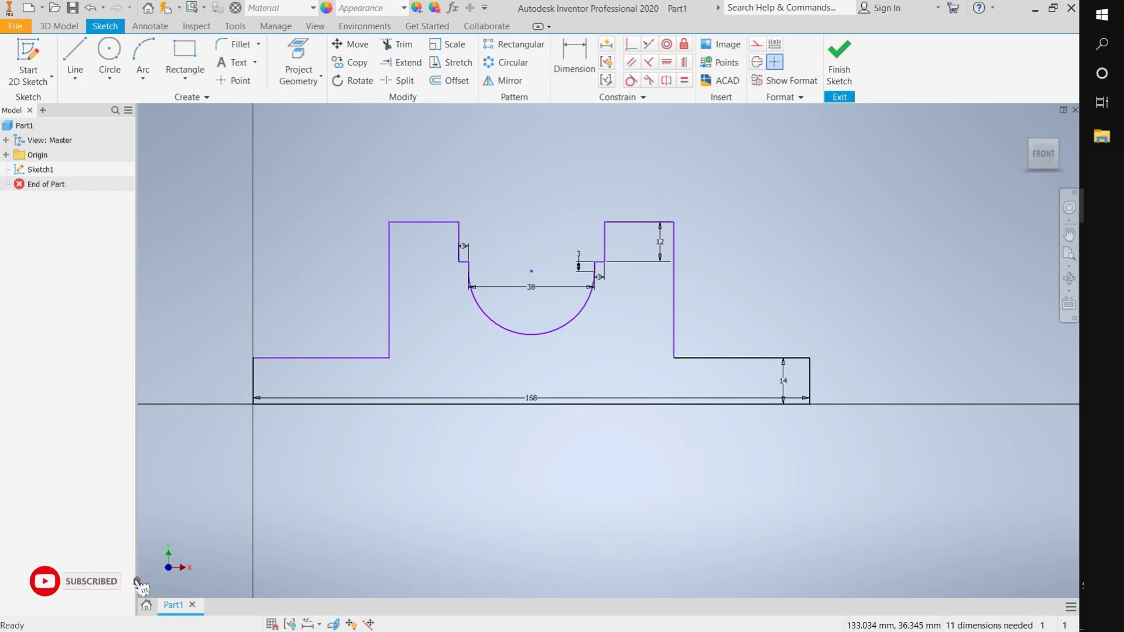
{"action": "key", "text": "e"}
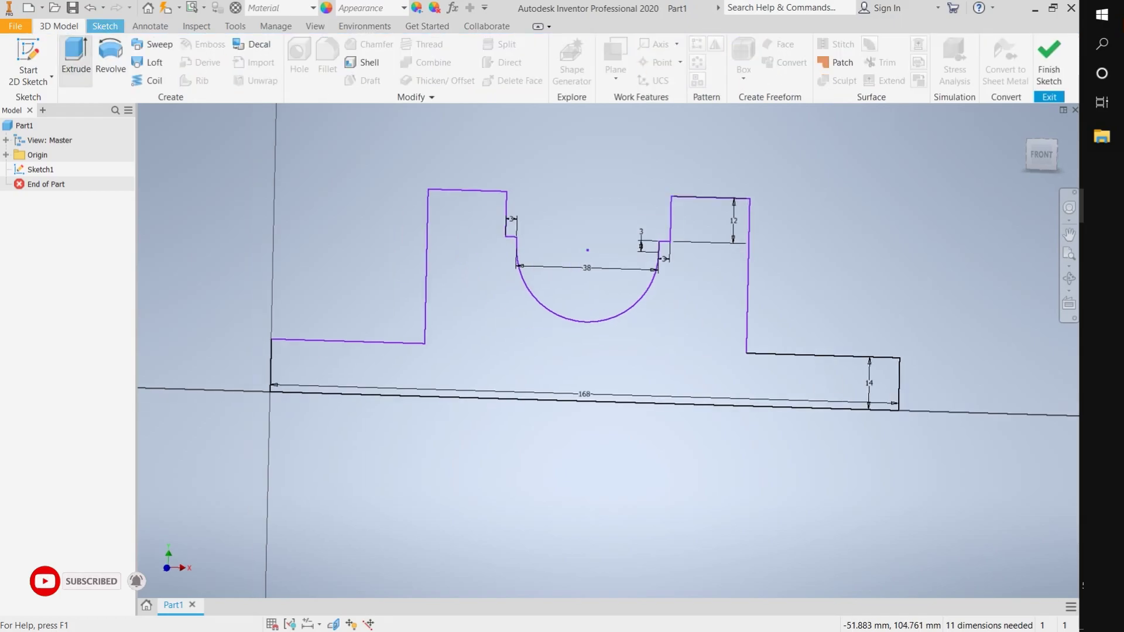
{"action": "scroll", "coordinate": [857, 363], "scroll_direction": "up", "scroll_amount": 5}
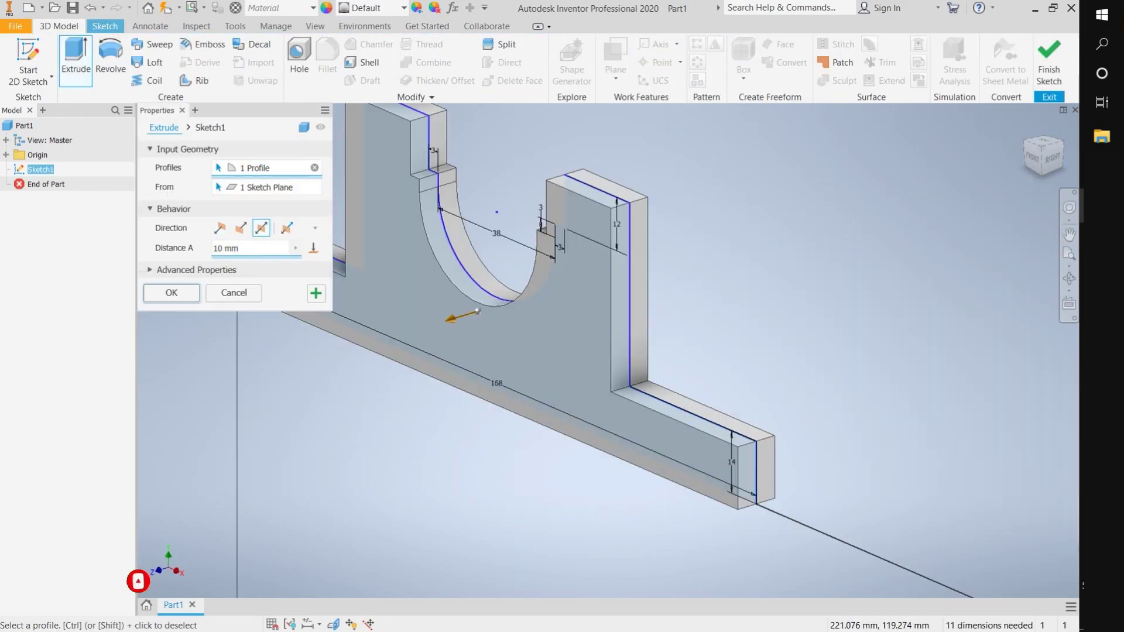
{"action": "type", "text": "6"}
{"action": "key", "text": "Return"}
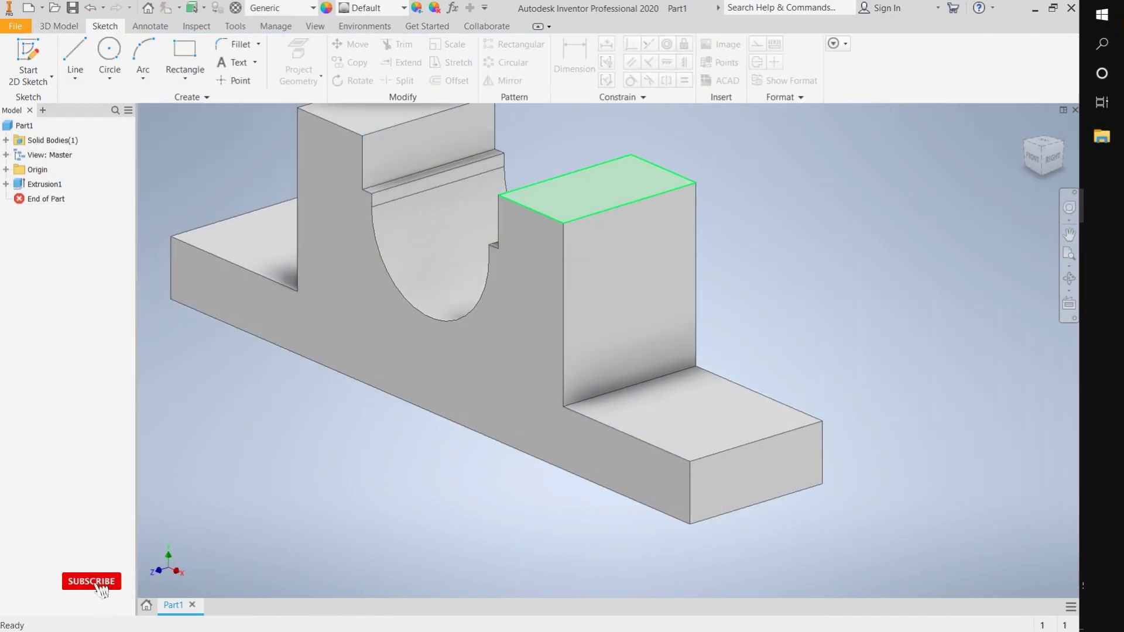
{"action": "right_click", "coordinate": [566, 196]}
{"action": "left_click", "coordinate": [566, 160]}
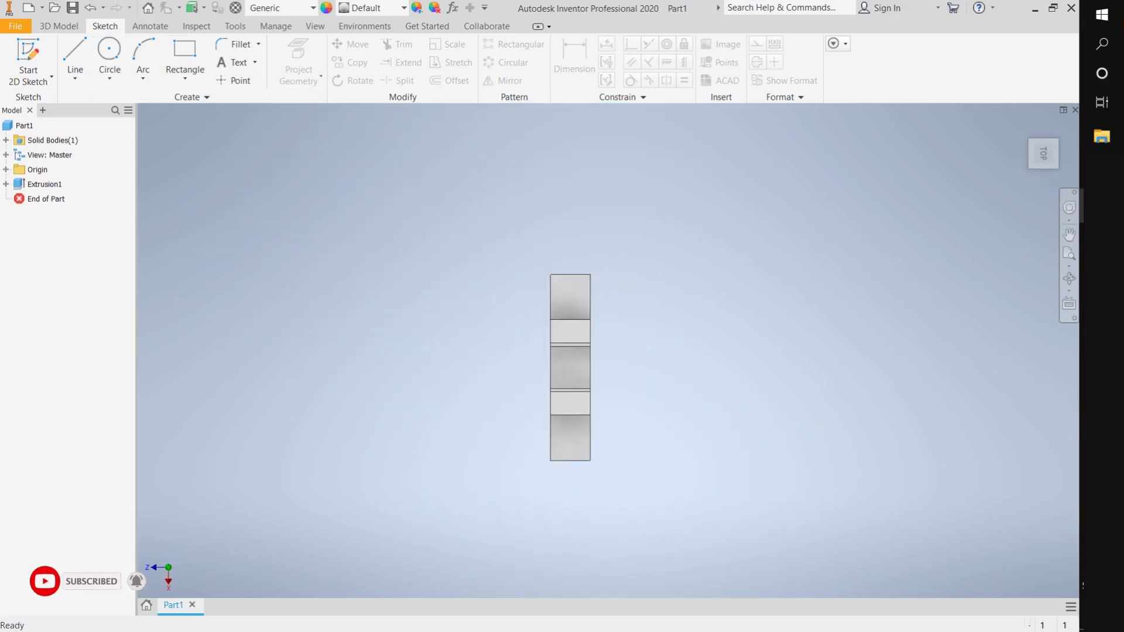
{"action": "key", "text": "ctrl+z"}
{"action": "key", "text": "ctrl+z"}
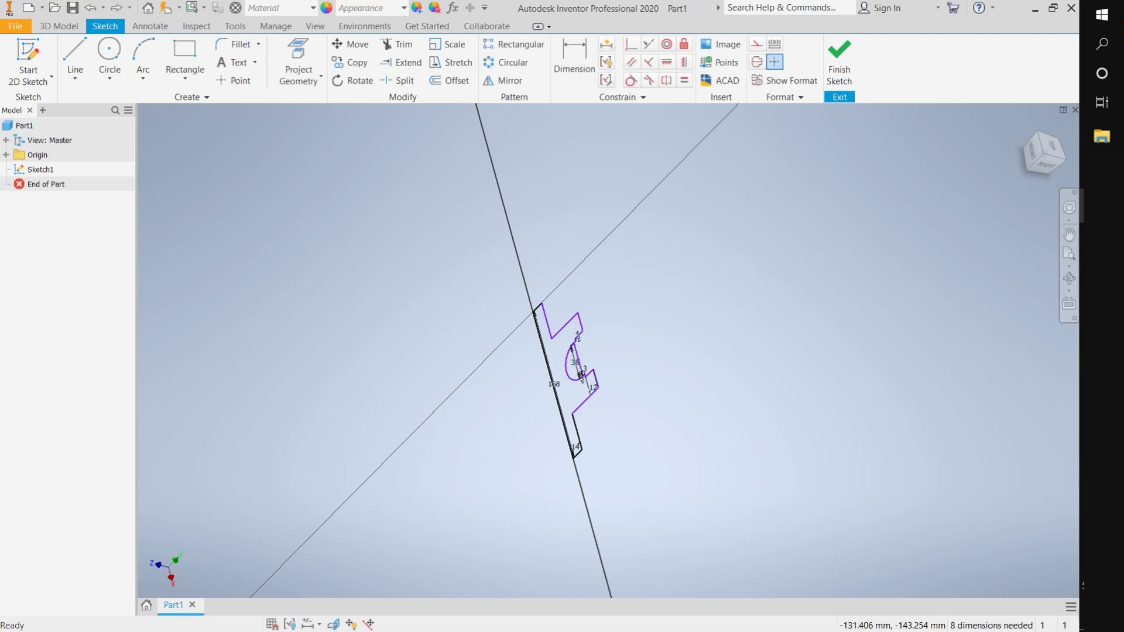
Finish the sketch, then reopen Sketch1 for editing.
{"action": "right_click", "coordinate": [28, 169]}
{"action": "left_click", "coordinate": [52, 170]}
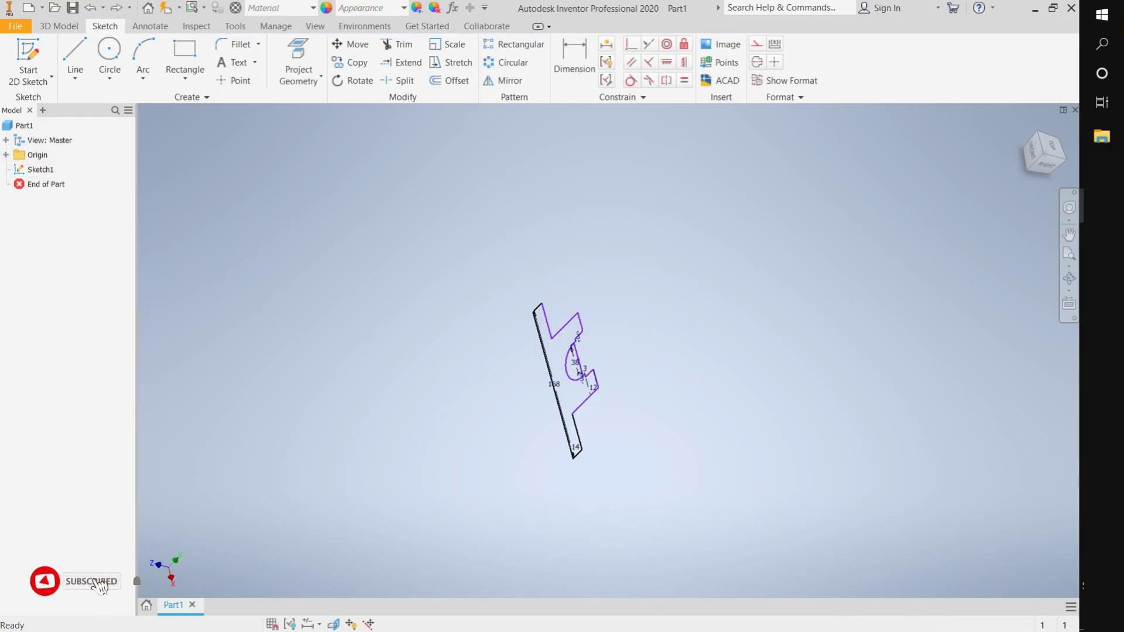
{"action": "left_click", "coordinate": [623, 360]}
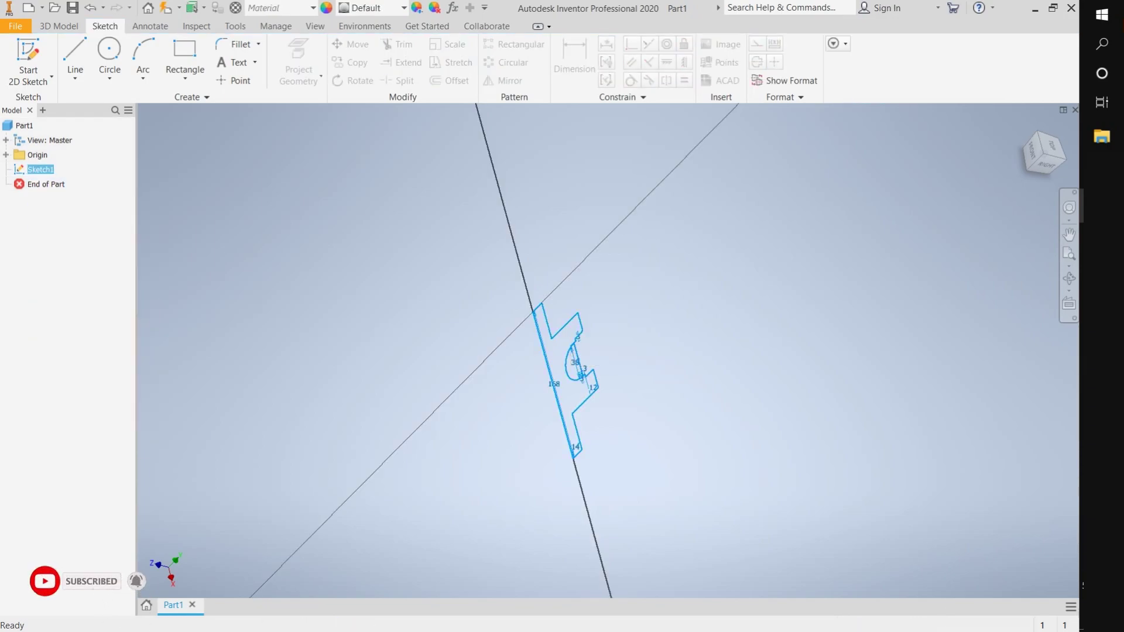
{"action": "scroll", "coordinate": [535, 234], "scroll_direction": "up", "scroll_amount": 5}
Add a 4 mm slanted line at the notch's top corner and trim the edge past it.
{"action": "key", "text": "l"}
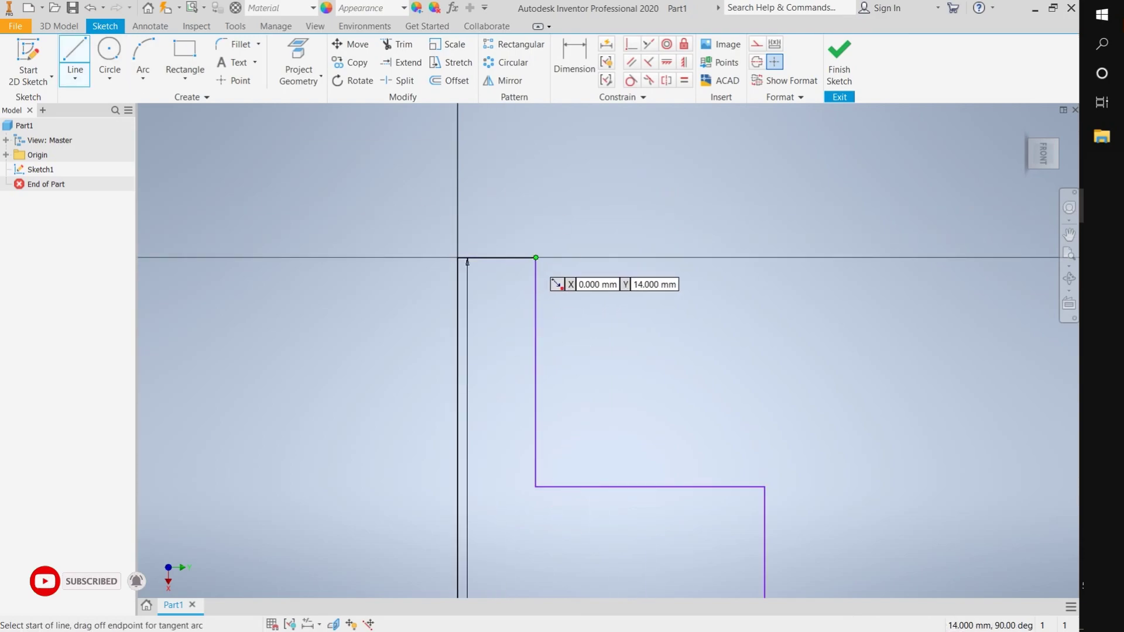
{"action": "left_click", "coordinate": [535, 258]}
{"action": "type", "text": "4"}
{"action": "key", "text": "Return"}
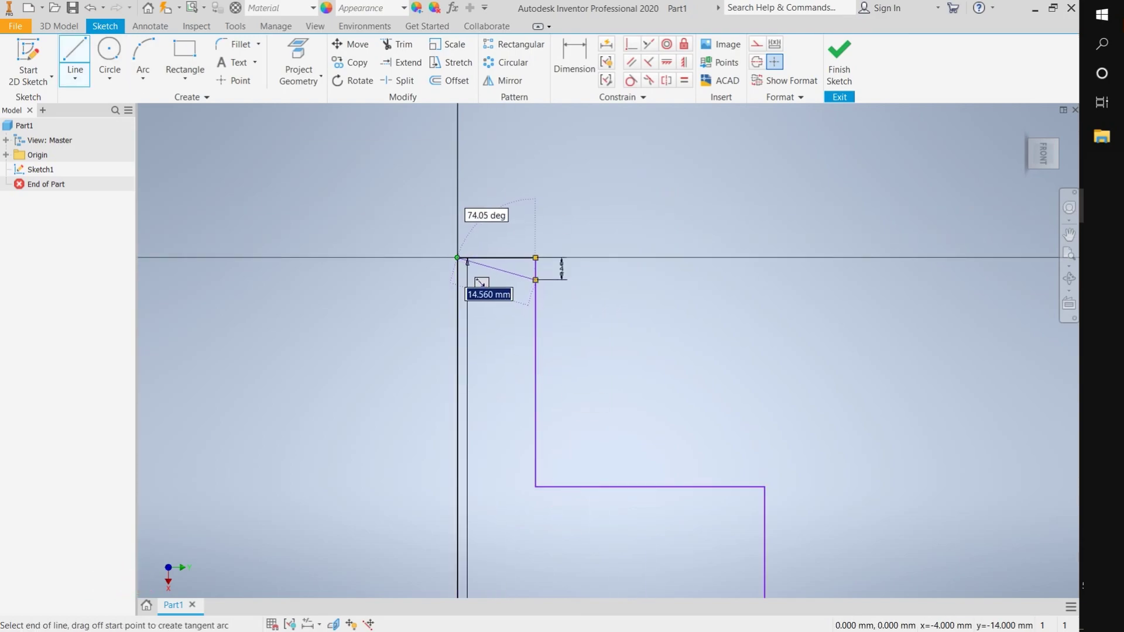
{"action": "left_click", "coordinate": [466, 261]}
{"action": "key", "text": "Escape"}
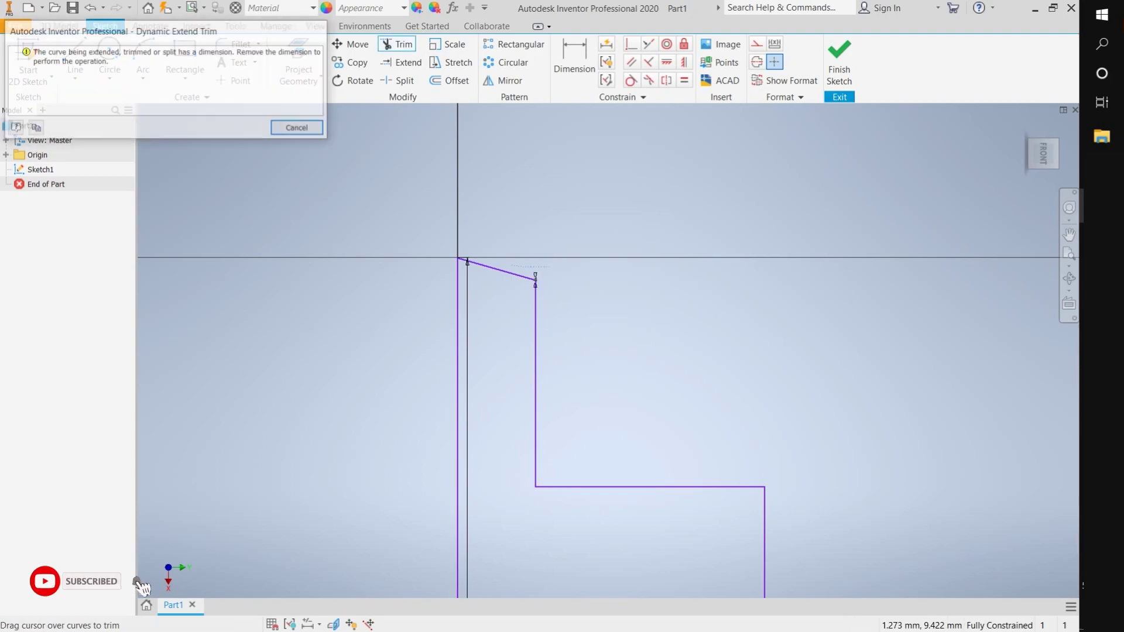
{"action": "left_click", "coordinate": [543, 371]}
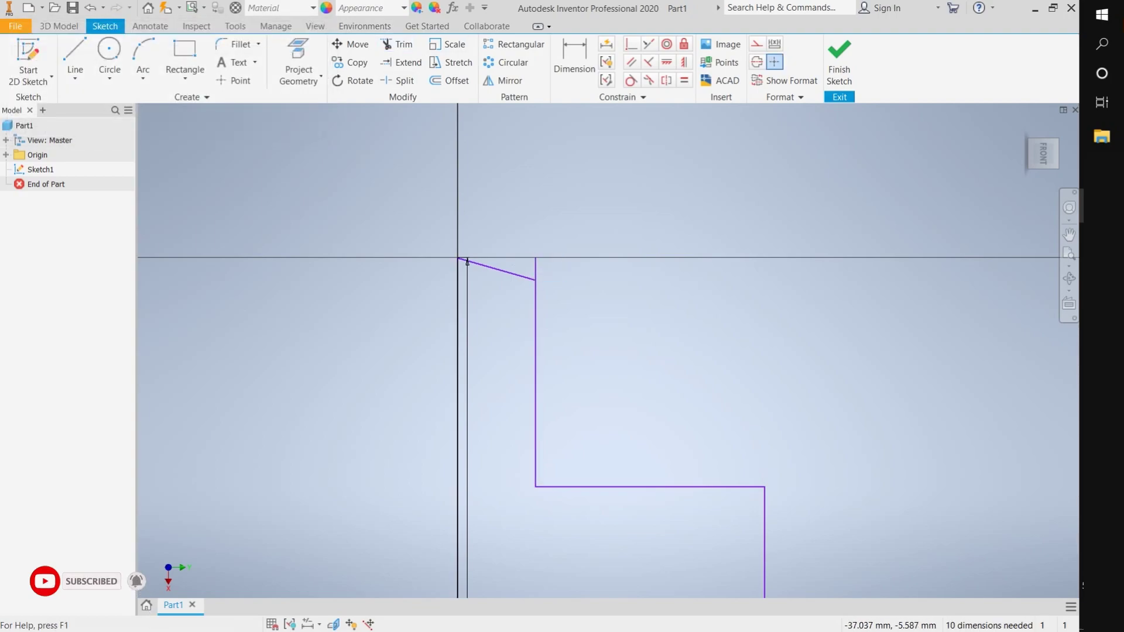
Add a 4 mm slanted line at the lower notch corner and trim the overhang.
{"action": "key", "text": "x"}
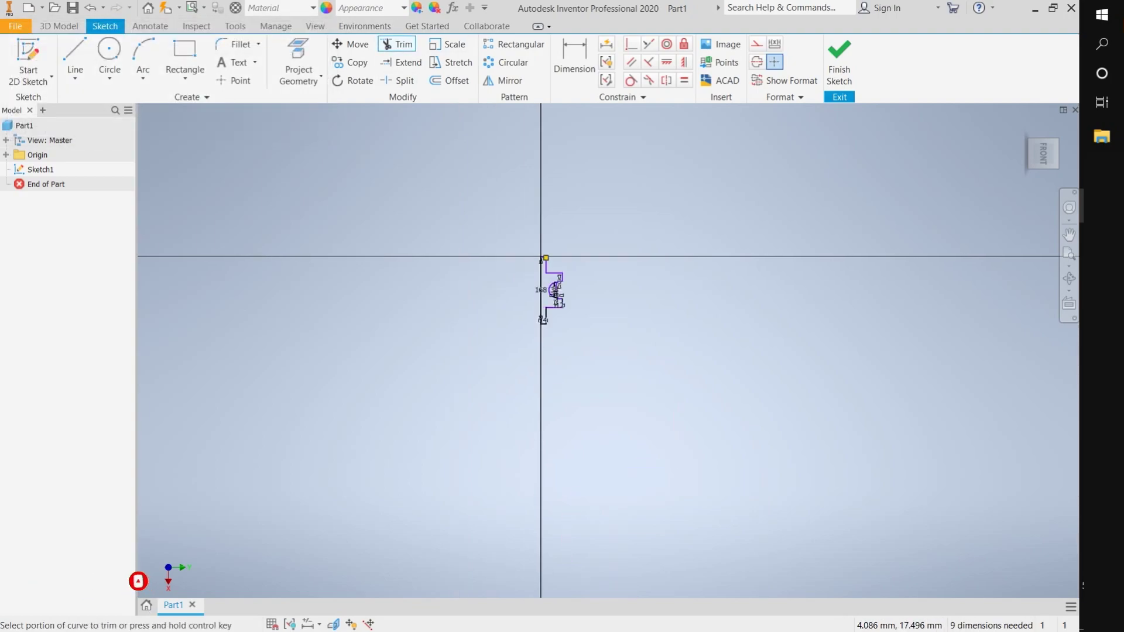
{"action": "key", "text": "l"}
{"action": "left_click", "coordinate": [471, 209]}
{"action": "type", "text": "4"}
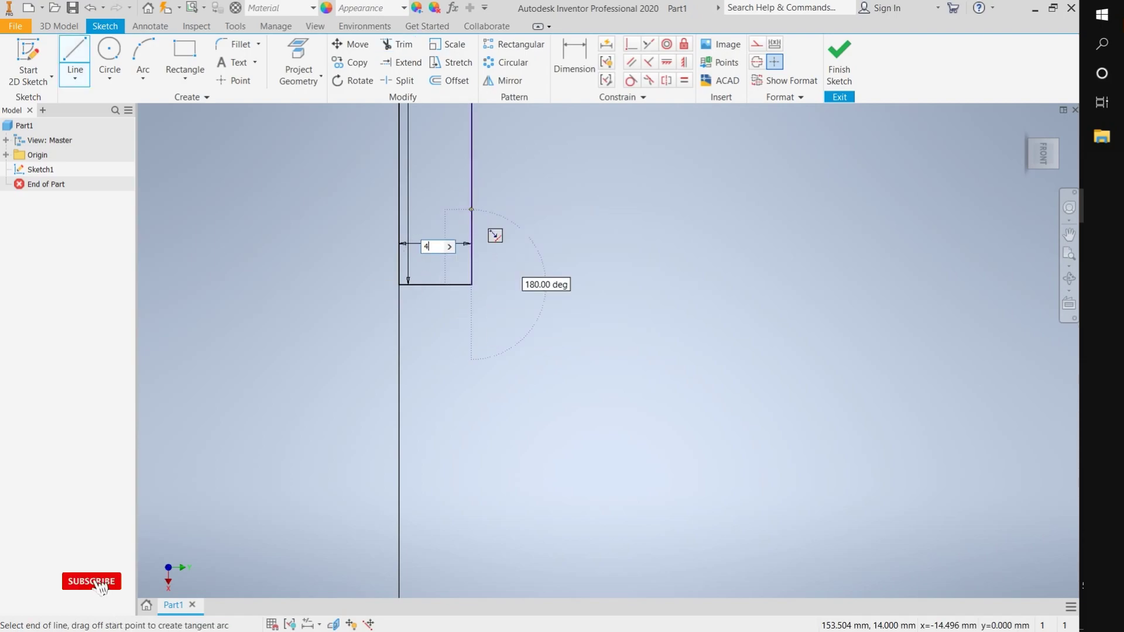
{"action": "key", "text": "Return"}
{"action": "key", "text": "Escape"}
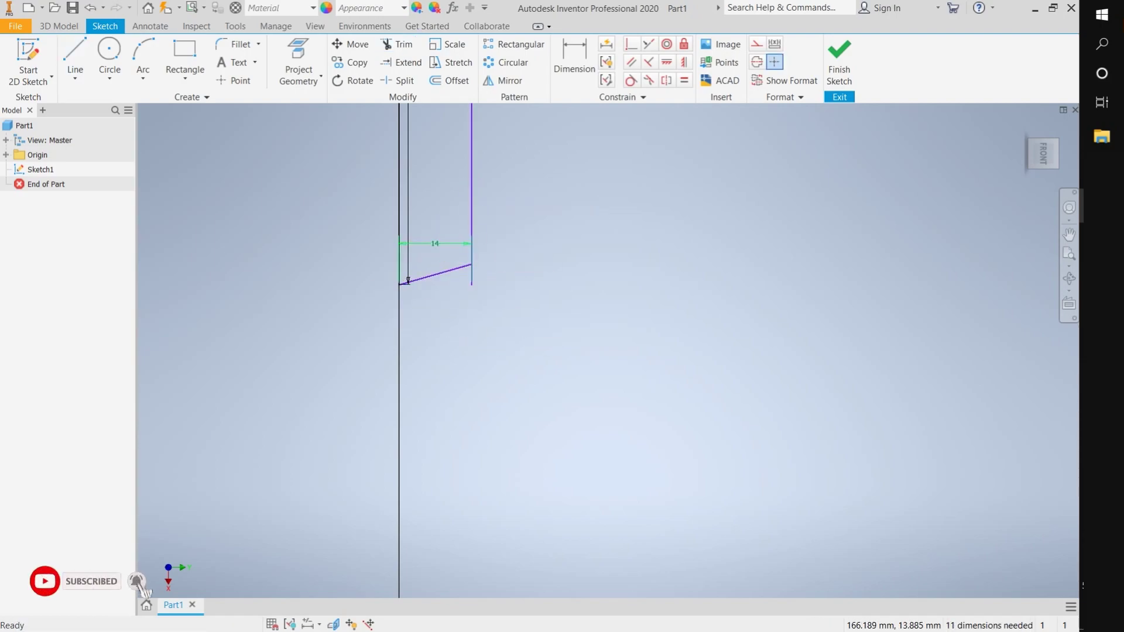
{"action": "left_click", "coordinate": [471, 275]}
{"action": "scroll", "coordinate": [471, 275], "scroll_direction": "up", "scroll_amount": 2}
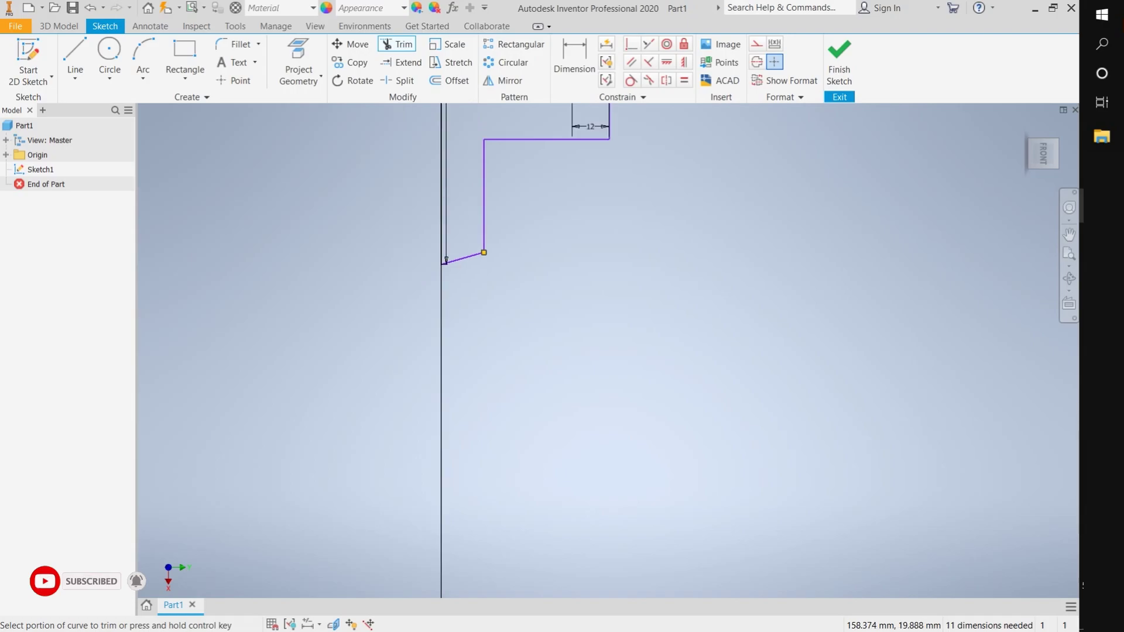
Extrude the revised profile 36 mm, then start a new sketch on its face.
{"action": "key", "text": "e"}
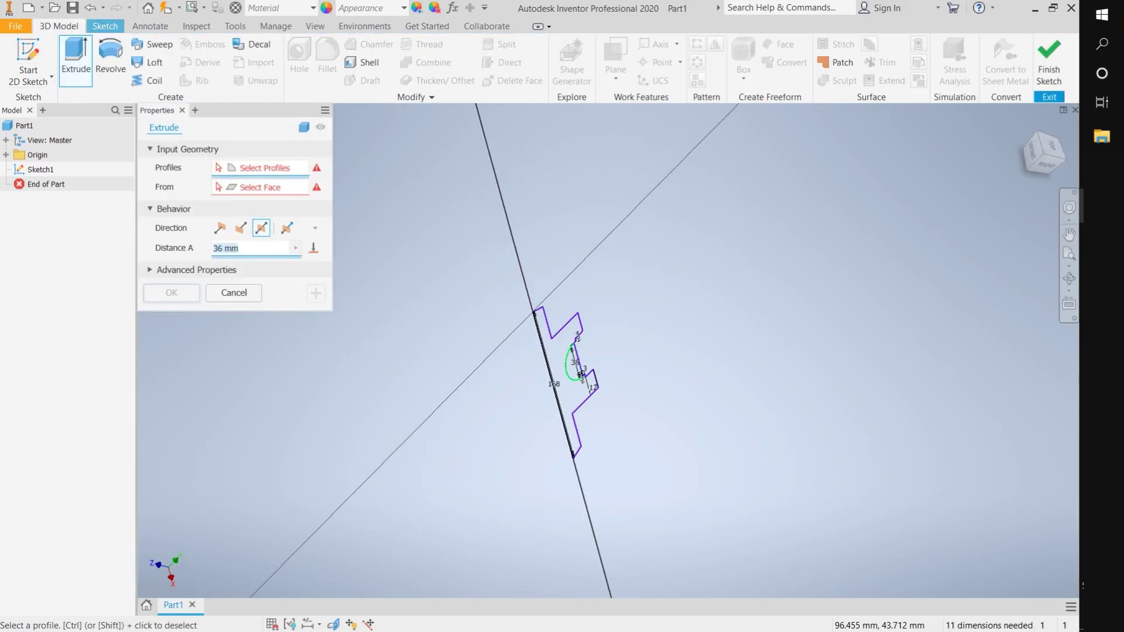
{"action": "left_click", "coordinate": [553, 337]}
{"action": "left_click", "coordinate": [171, 292]}
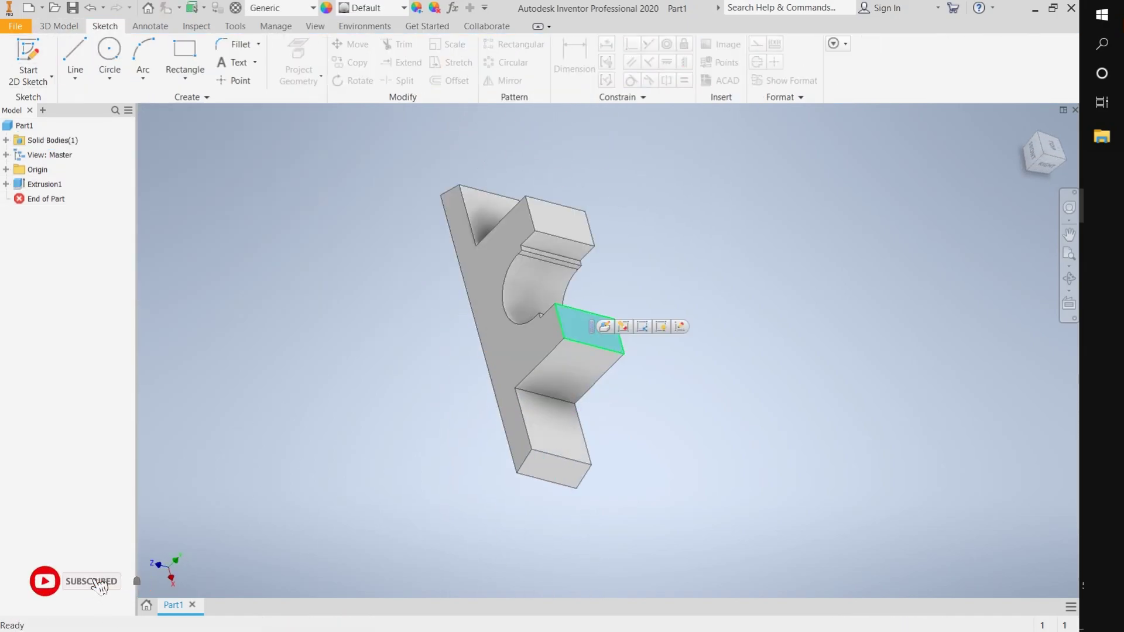
{"action": "right_click", "coordinate": [581, 321]}
{"action": "left_click", "coordinate": [582, 364]}
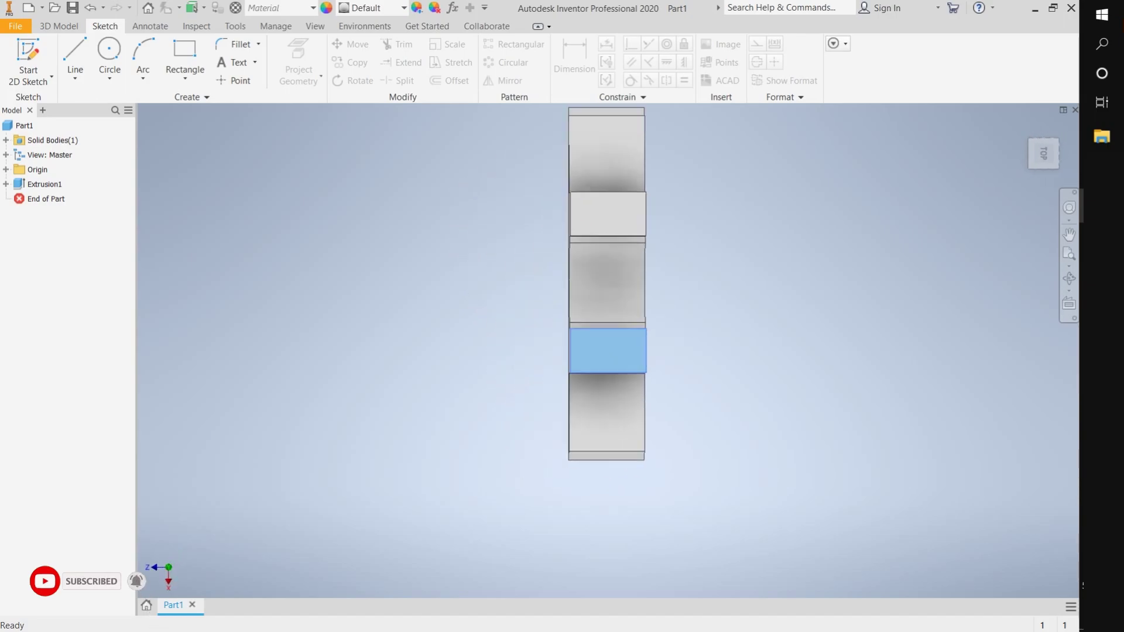
Draw a centre line on the top face, then undo a misplaced circle.
{"action": "left_click", "coordinate": [609, 214]}
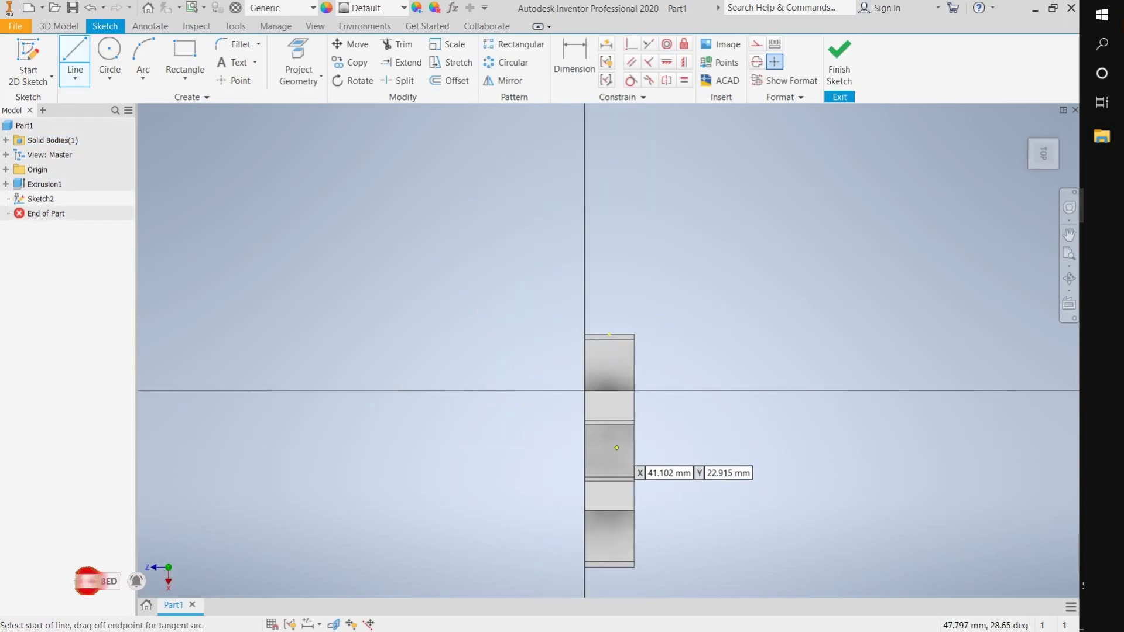
{"action": "scroll", "coordinate": [611, 456], "scroll_direction": "down", "scroll_amount": 2}
{"action": "left_click", "coordinate": [605, 332]}
{"action": "left_click", "coordinate": [610, 506]}
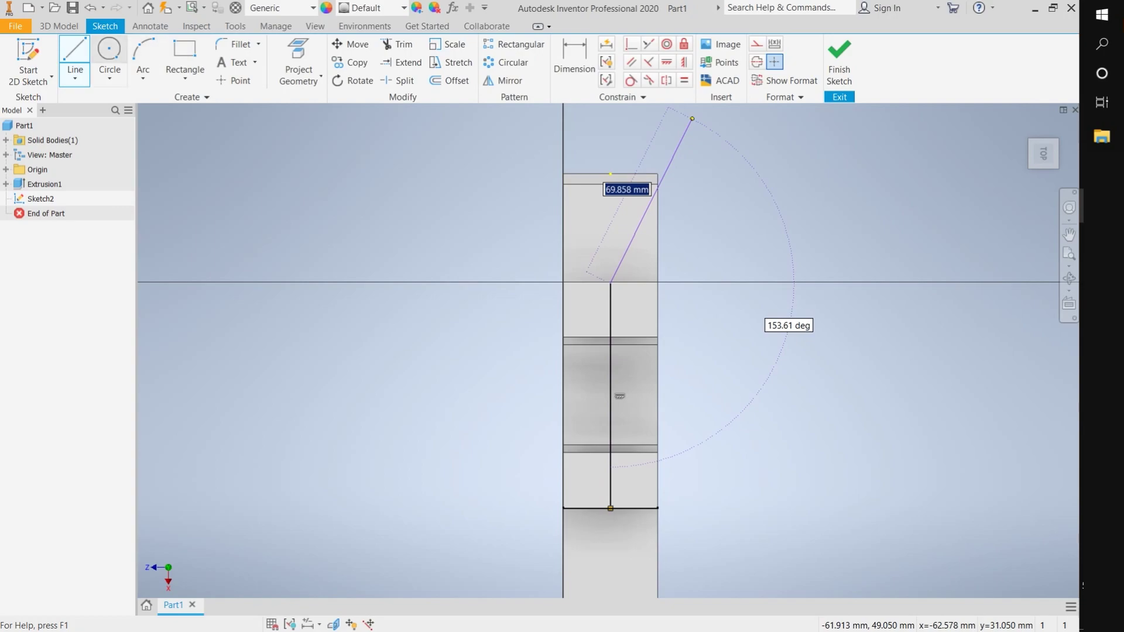
{"action": "left_click", "coordinate": [610, 283]}
{"action": "key", "text": "c"}
{"action": "left_click", "coordinate": [610, 396]}
{"action": "left_click", "coordinate": [611, 283]}
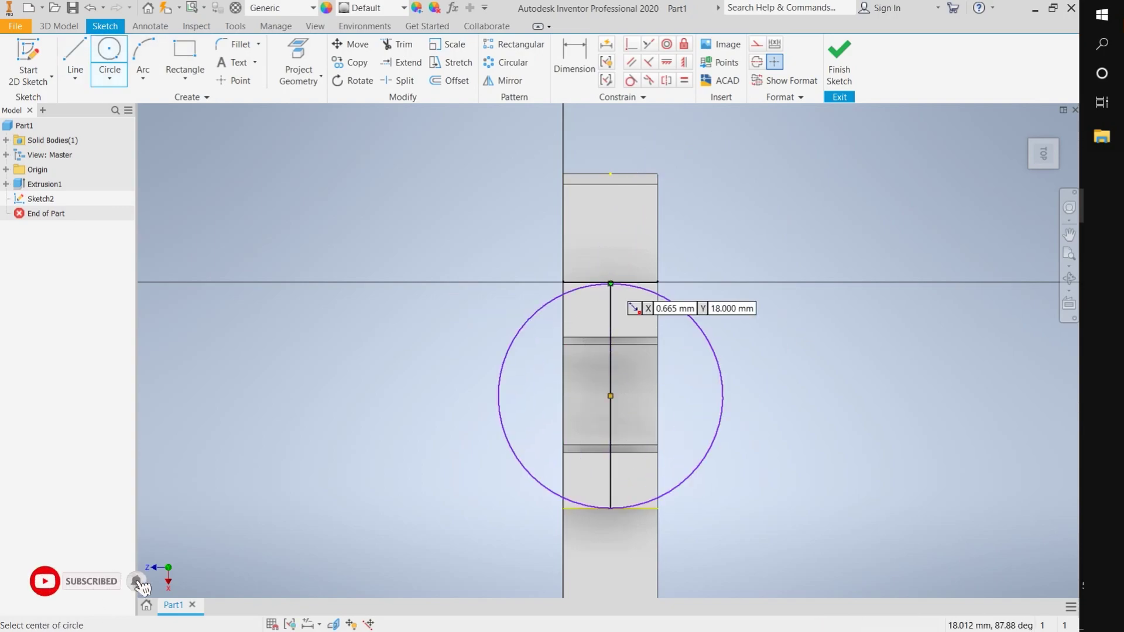
{"action": "key", "text": "ctrl+z"}
Draw a line between edge midpoints and a circle touching both end edges.
{"action": "scroll", "coordinate": [704, 364], "scroll_direction": "down", "scroll_amount": 2}
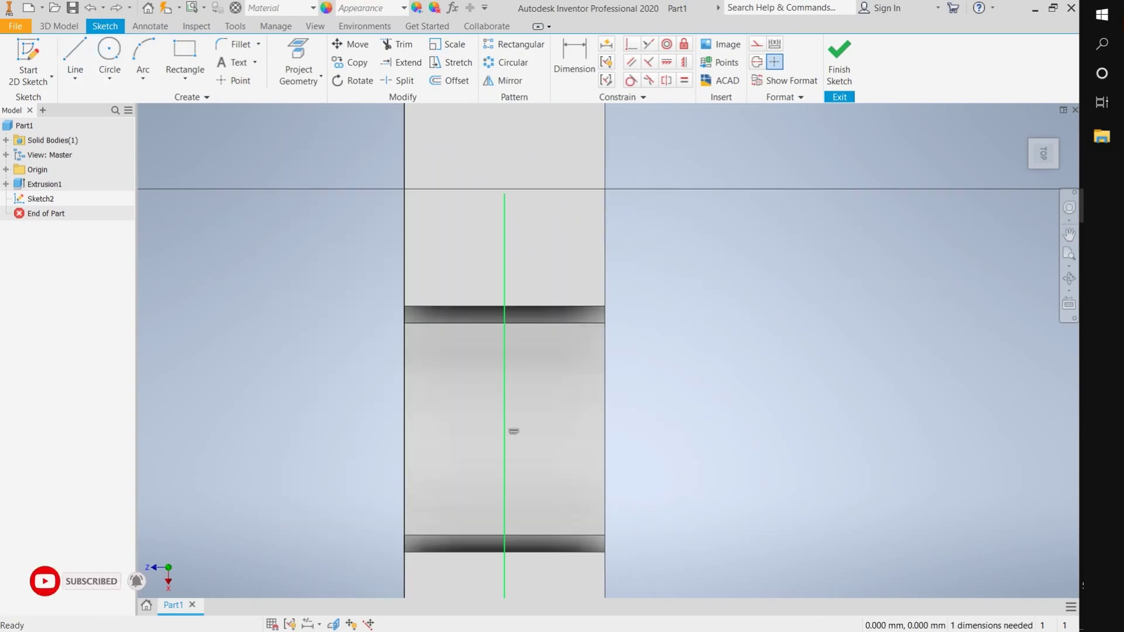
{"action": "key", "text": "l"}
{"action": "left_click", "coordinate": [504, 189]}
{"action": "scroll", "coordinate": [497, 251], "scroll_direction": "up", "scroll_amount": 2}
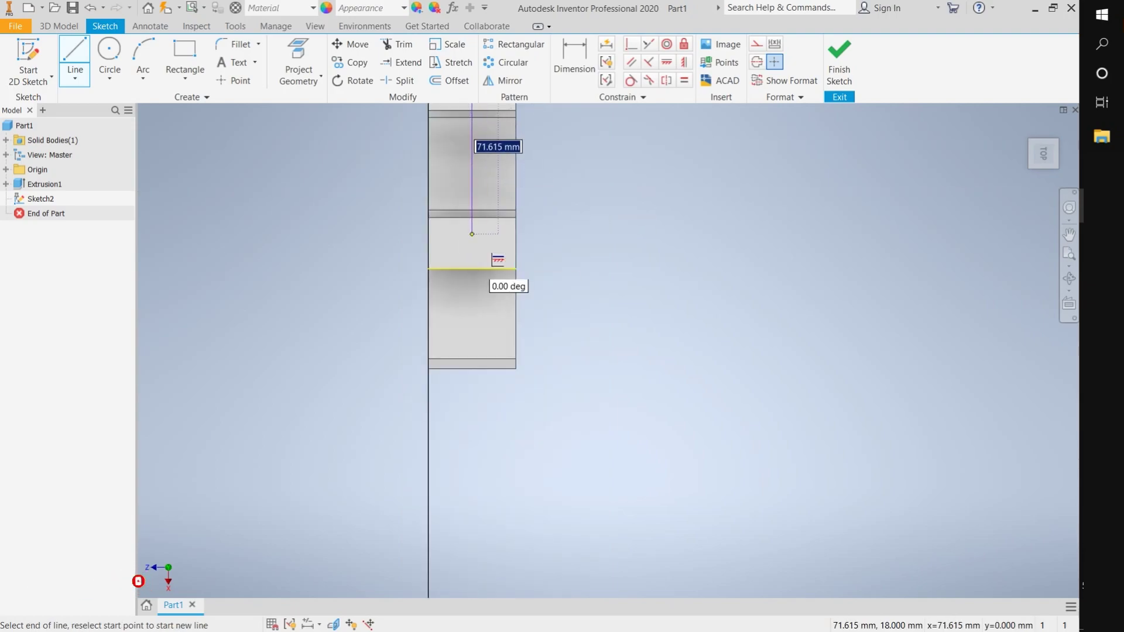
{"action": "scroll", "coordinate": [487, 366], "scroll_direction": "down", "scroll_amount": 4}
{"action": "left_click", "coordinate": [487, 381]}
{"action": "scroll", "coordinate": [487, 380], "scroll_direction": "up", "scroll_amount": 2}
{"action": "key", "text": "c"}
{"action": "scroll", "coordinate": [534, 315], "scroll_direction": "down", "scroll_amount": 2}
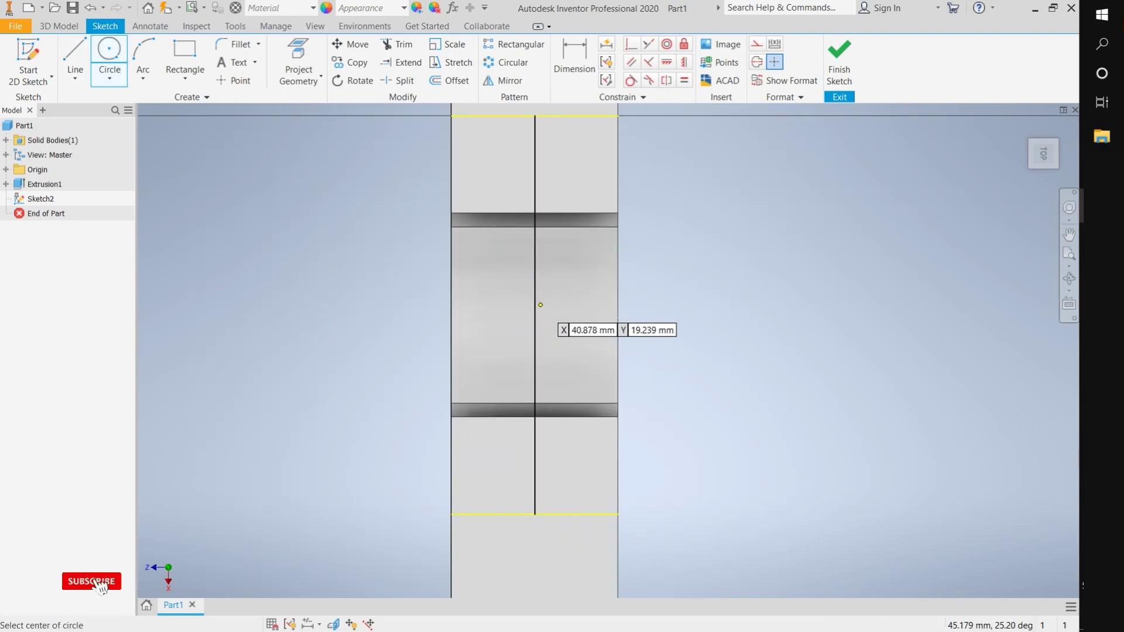
{"action": "left_click", "coordinate": [535, 314]}
{"action": "left_click", "coordinate": [534, 515]}
Trace the face's four edges with lines and trim away the circle's side arcs.
{"action": "key", "text": "l"}
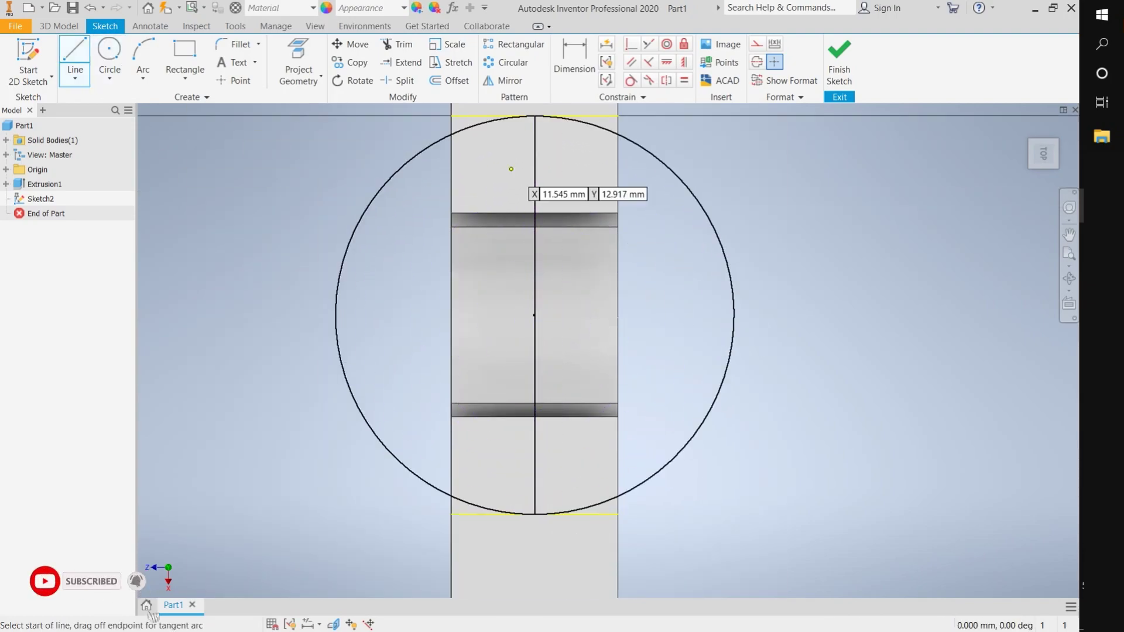
{"action": "left_click", "coordinate": [451, 115]}
{"action": "left_click", "coordinate": [451, 515]}
{"action": "double_click", "coordinate": [618, 515]}
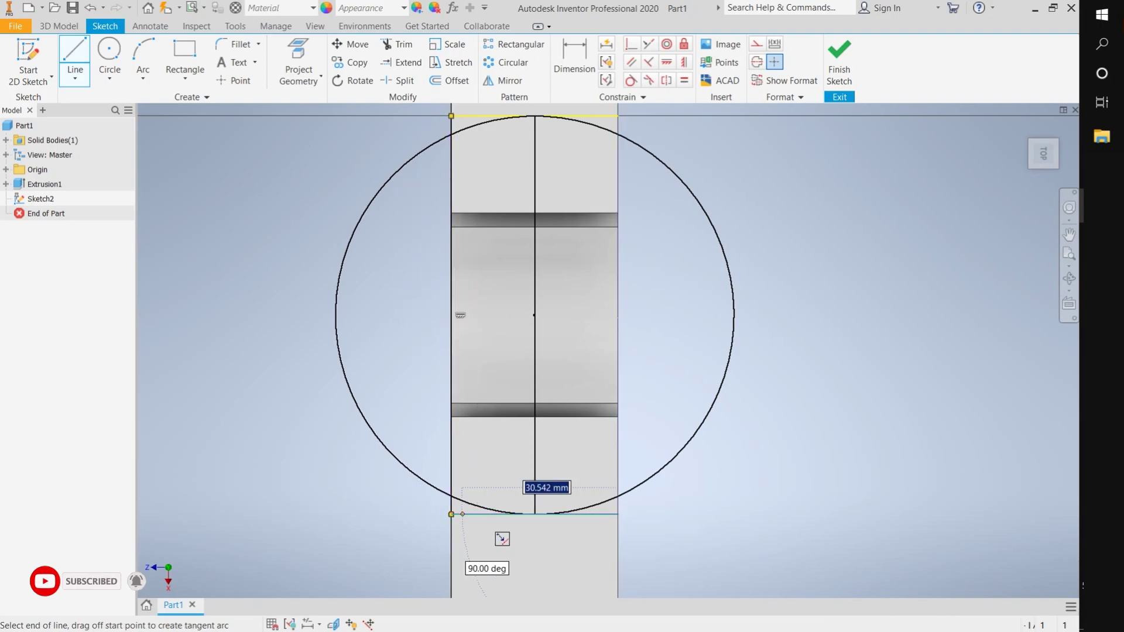
{"action": "left_click", "coordinate": [451, 115]}
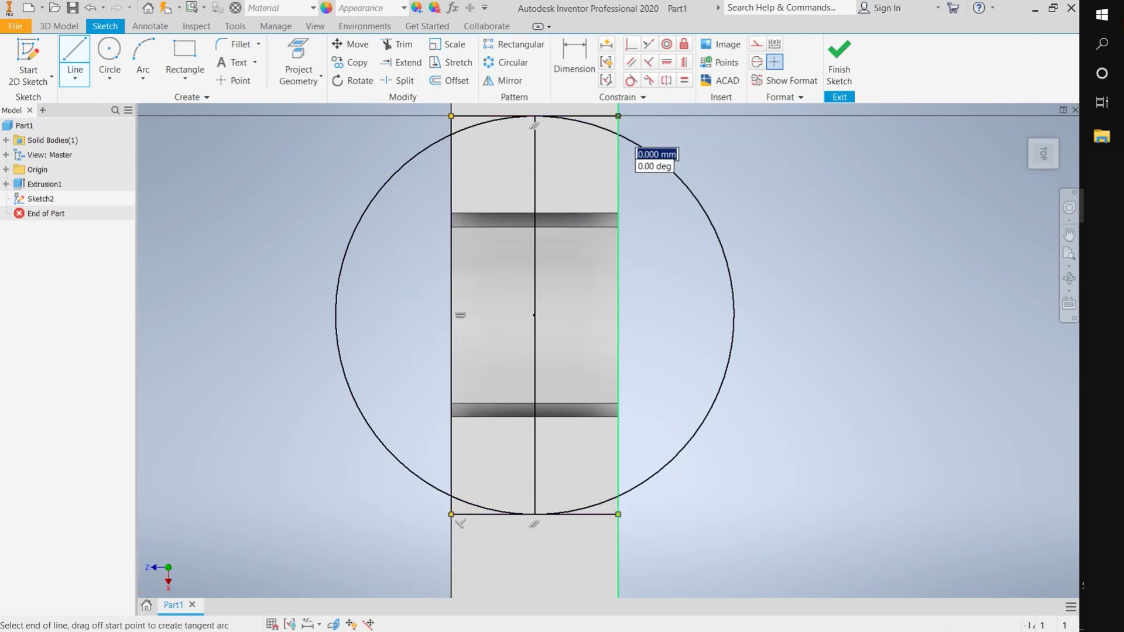
{"action": "left_click", "coordinate": [618, 116]}
{"action": "left_click", "coordinate": [618, 515]}
{"action": "key", "text": "x"}
{"action": "left_click", "coordinate": [336, 316]}
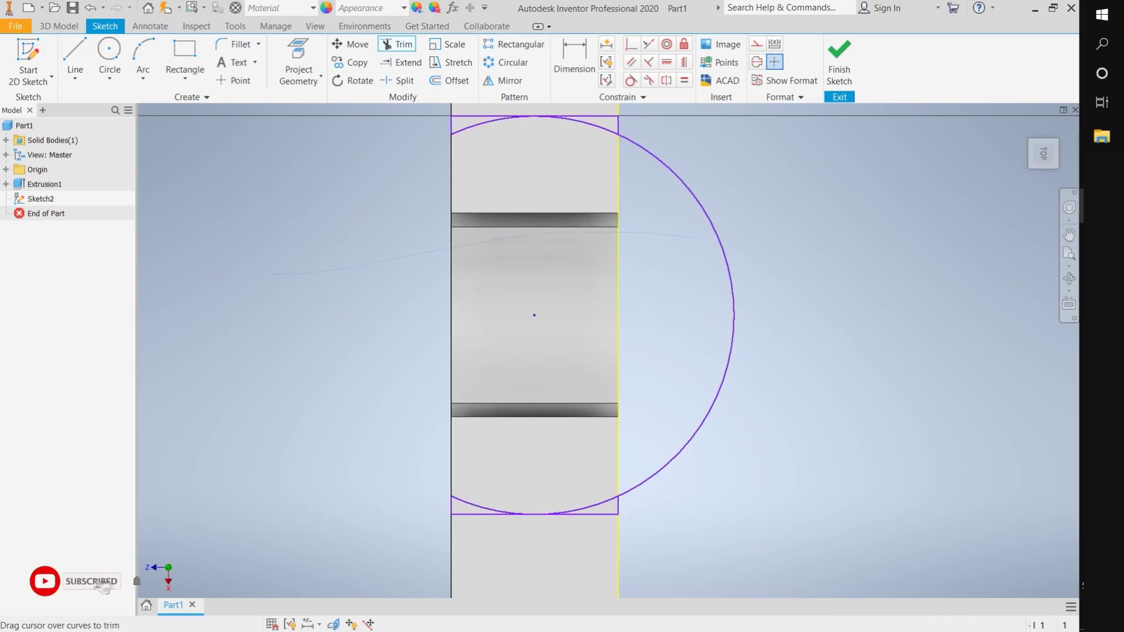
{"action": "left_click", "coordinate": [732, 316]}
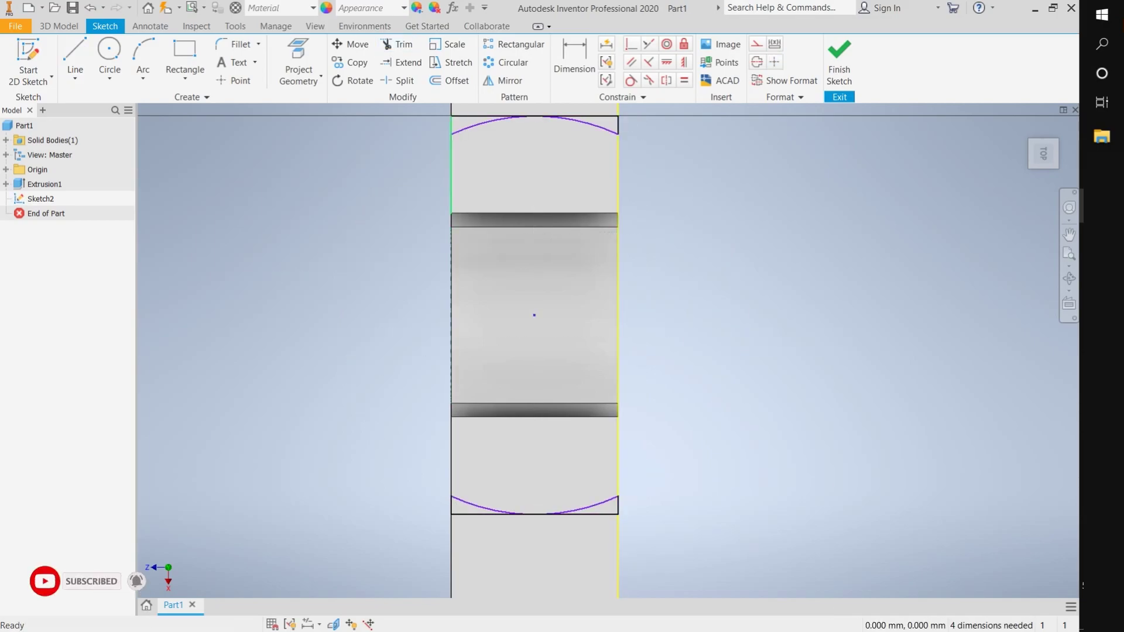
Cut the four arc regions 41 mm into the base as Extrusion2.
{"action": "key", "text": "e"}
{"action": "scroll", "coordinate": [586, 234], "scroll_direction": "down", "scroll_amount": 3}
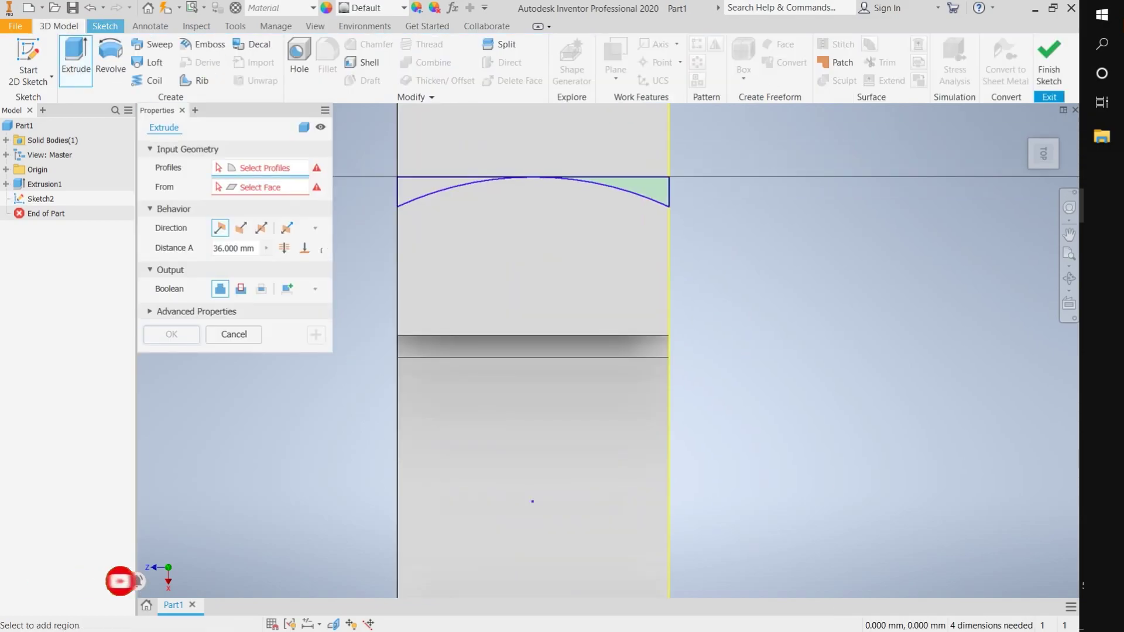
{"action": "scroll", "coordinate": [526, 351], "scroll_direction": "up", "scroll_amount": 2}
{"action": "middle_click_drag", "start_coordinate": [527, 409], "coordinate": [410, 264]}
{"action": "left_click", "coordinate": [354, 305]}
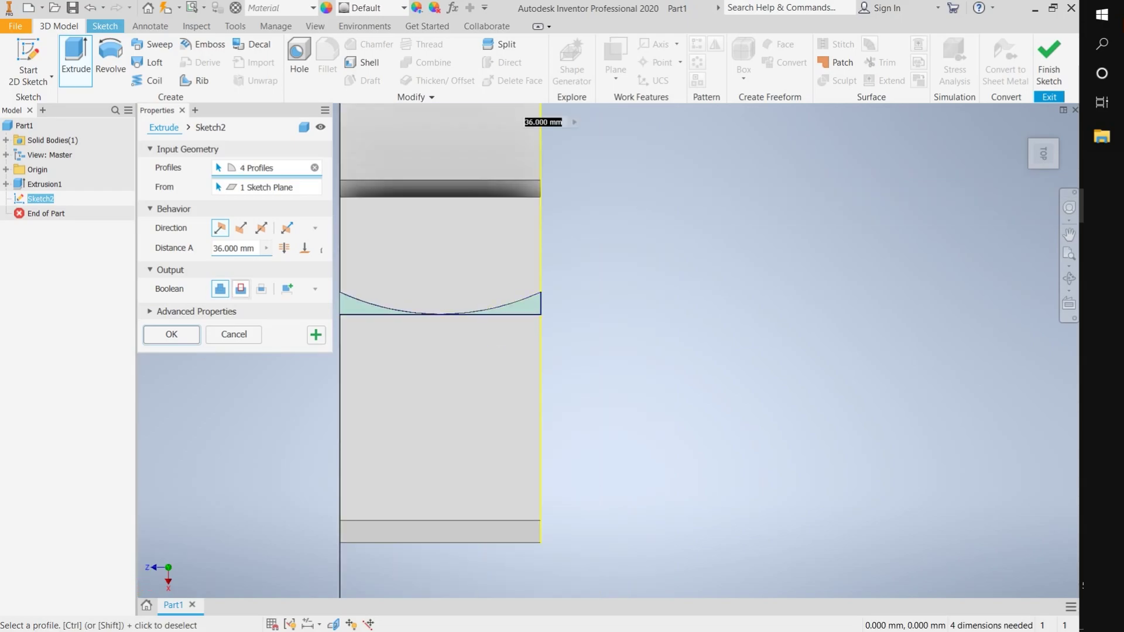
{"action": "left_click_drag", "start_coordinate": [1043, 154], "coordinate": [141, 585]}
{"action": "type", "text": "41"}
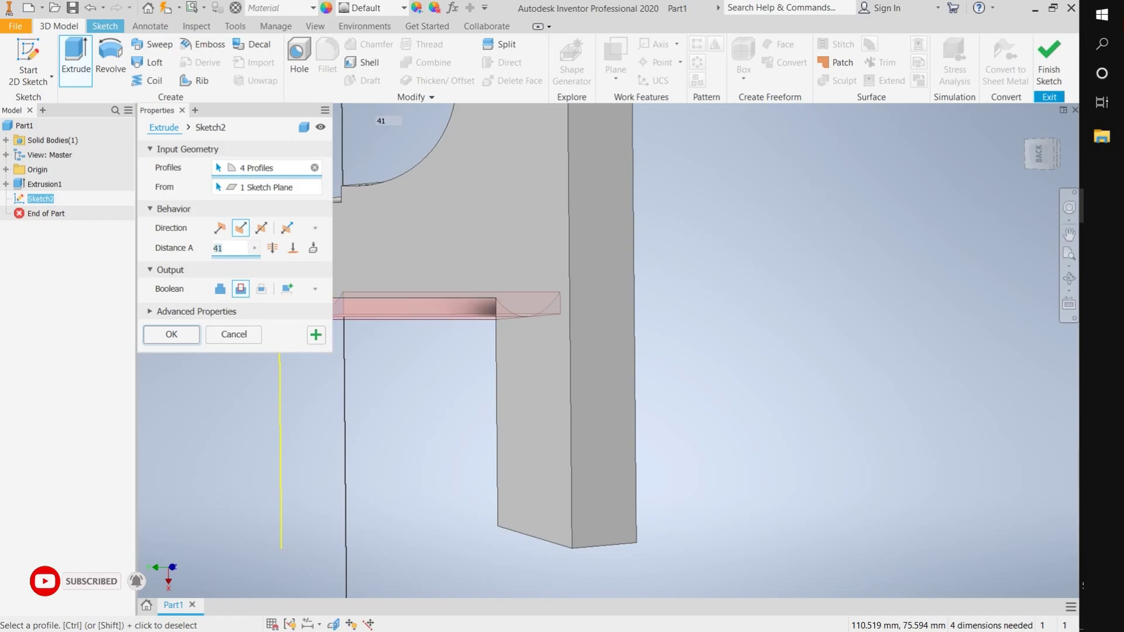
{"action": "key", "text": "Return"}
{"action": "mouse_move", "coordinate": [585, 351]}
{"action": "middle_mouse_down", "text": "shift"}
{"action": "mouse_move", "coordinate": [644, 322]}
{"action": "mouse_move", "coordinate": [626, 269]}
{"action": "middle_mouse_up", "text": "shift"}
Start a sketch on the upper flat face and draw a centreline to the arc's midpoint.
{"action": "left_click", "coordinate": [629, 269]}
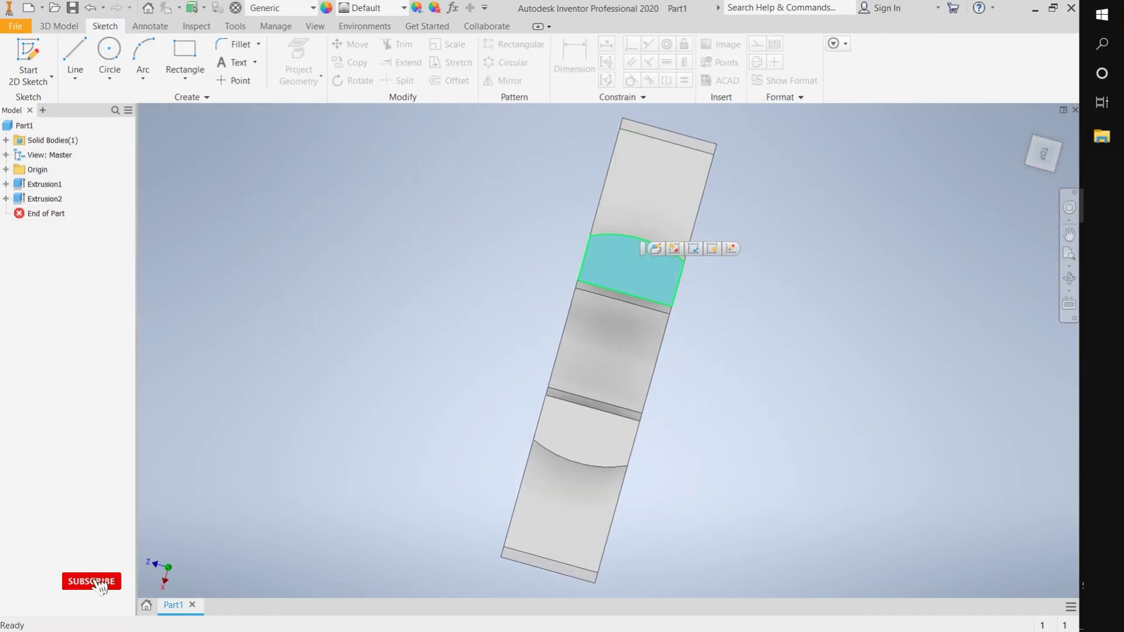
{"action": "left_click", "coordinate": [655, 249]}
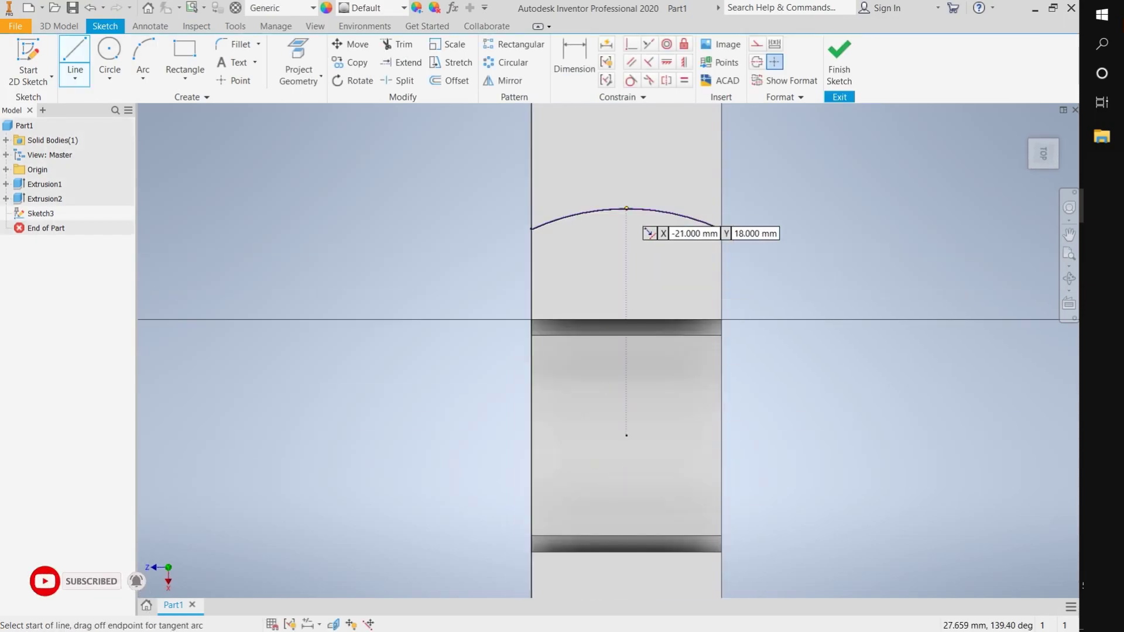
{"action": "left_click", "coordinate": [626, 319]}
{"action": "key", "text": "Escape"}
{"action": "scroll", "coordinate": [644, 338], "scroll_direction": "down", "scroll_amount": 3}
{"action": "scroll", "coordinate": [646, 264], "scroll_direction": "up", "scroll_amount": 3}
{"action": "scroll", "coordinate": [647, 215], "scroll_direction": "up", "scroll_amount": 5}
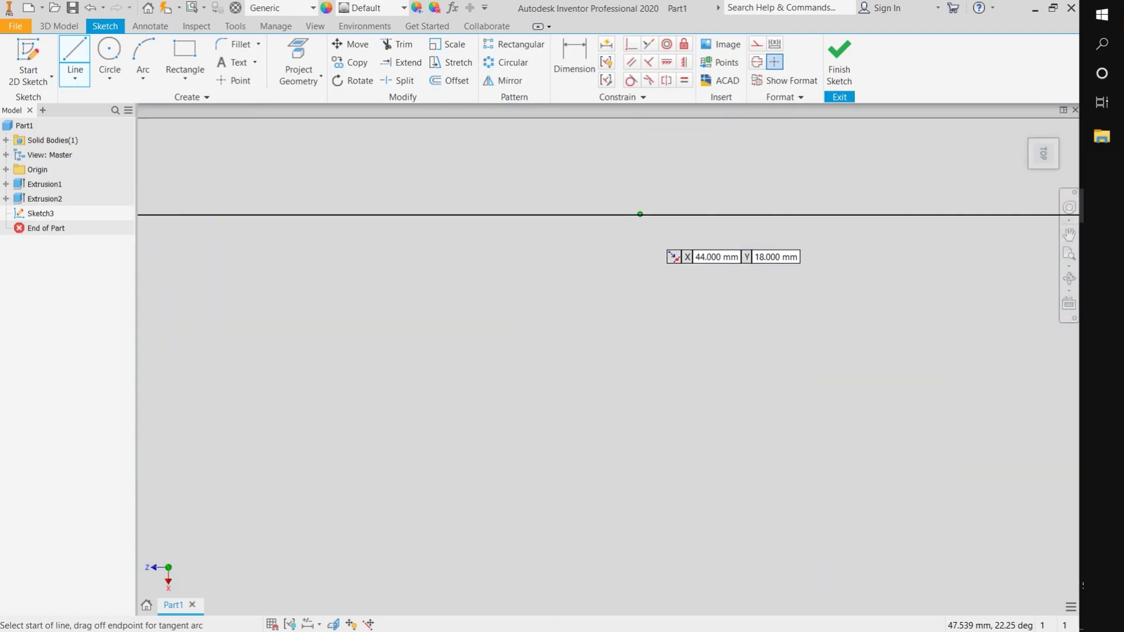
{"action": "left_click", "coordinate": [626, 199]}
{"action": "scroll", "coordinate": [626, 199], "scroll_direction": "down", "scroll_amount": 3}
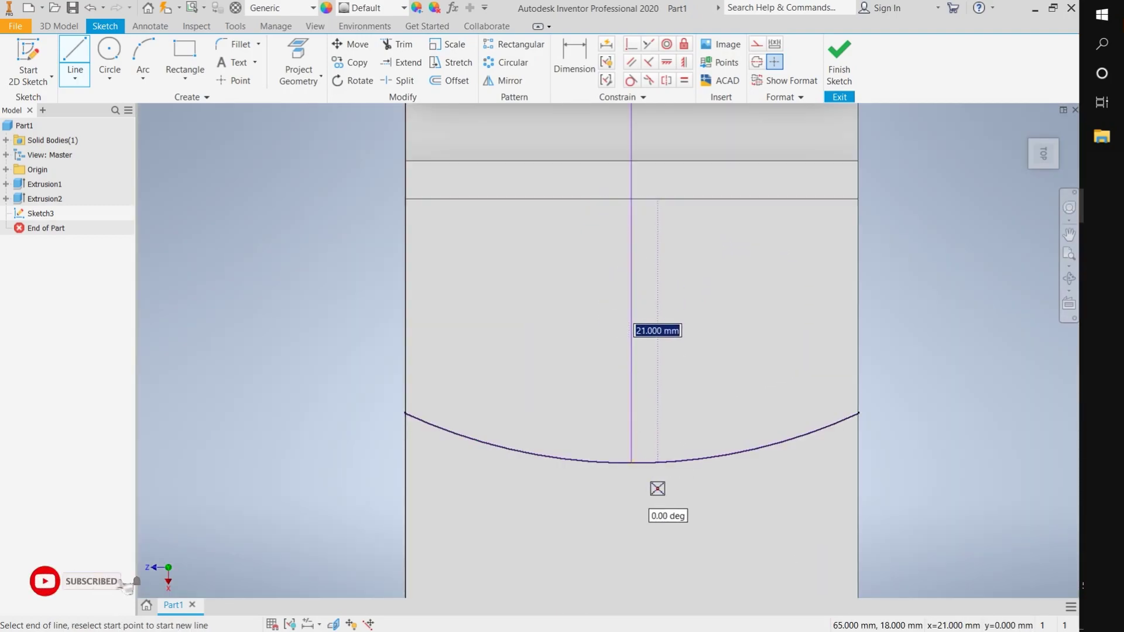
{"action": "left_click", "coordinate": [630, 463]}
{"action": "key", "text": "Escape"}
Draw 10.5 mm circles on both flange centrelines.
{"action": "key", "text": "c"}
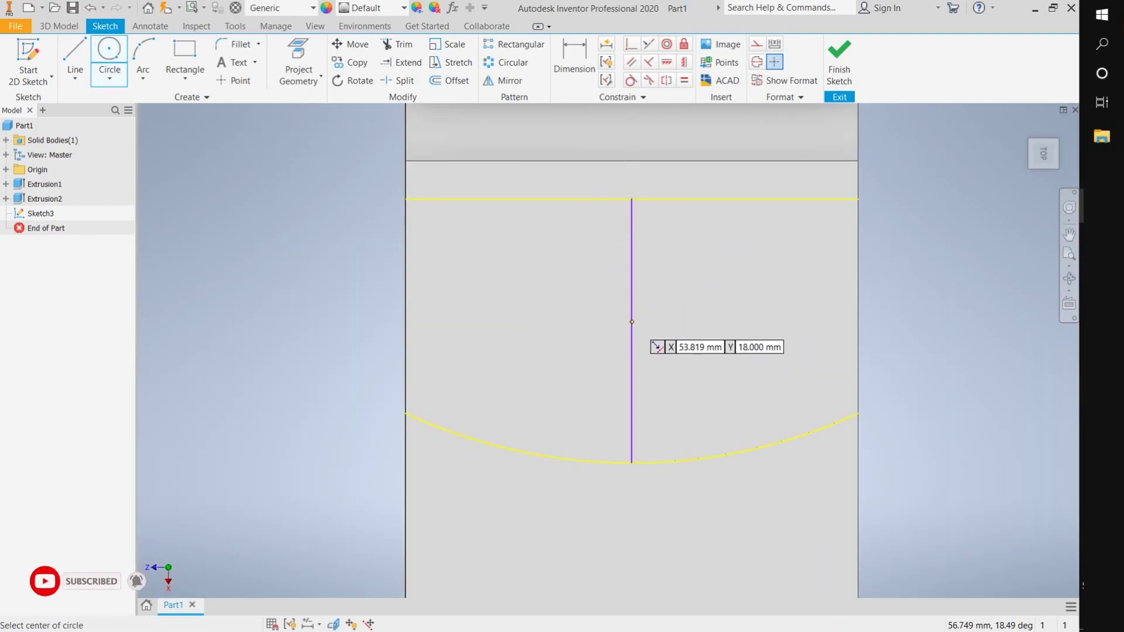
{"action": "left_click", "coordinate": [631, 331]}
{"action": "key", "text": "Escape"}
{"action": "key", "text": "F5"}
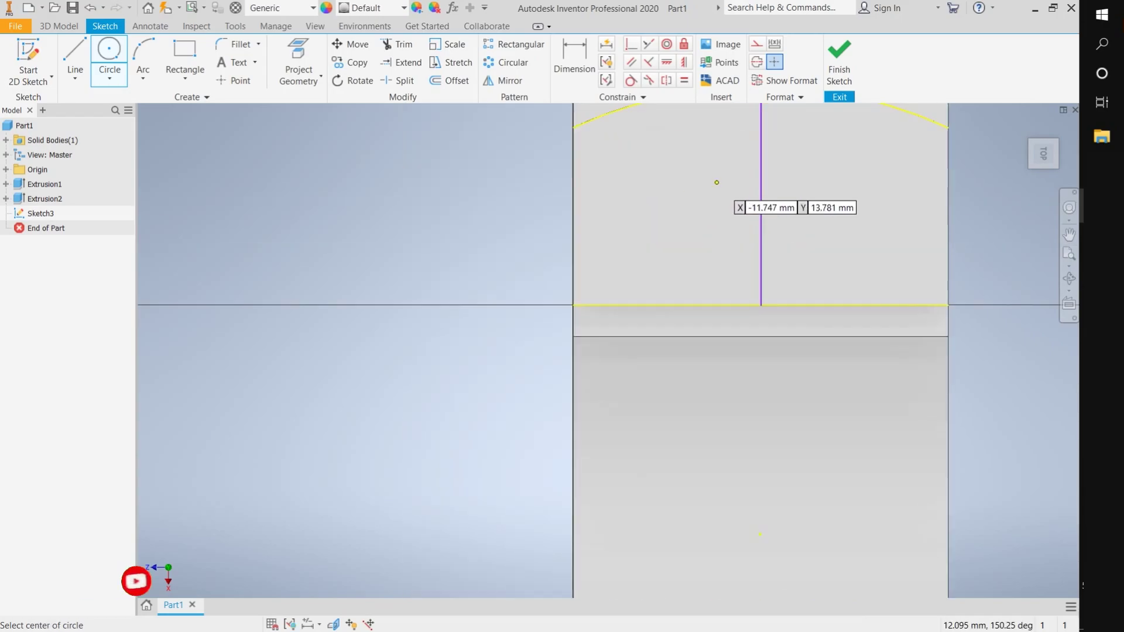
{"action": "left_click", "coordinate": [760, 195]}
{"action": "type", "text": "5"}
{"action": "key", "text": "Return"}
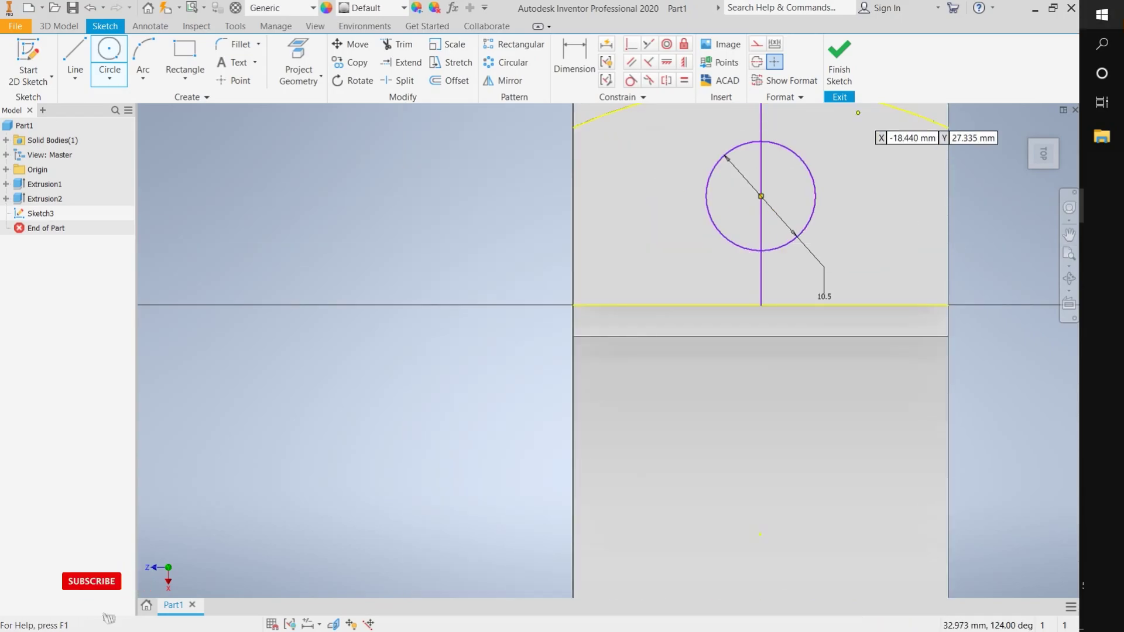
{"action": "key", "text": "e"}
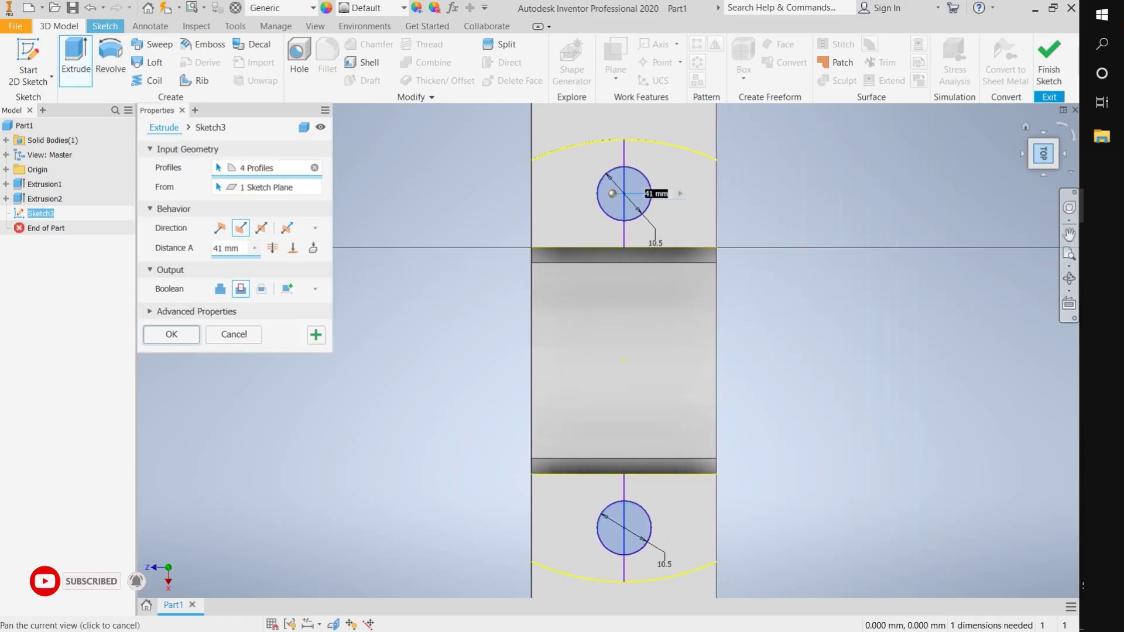
Cut both 10.5 mm bolt holes through the flange, then sketch on its bottom face.
{"action": "middle_click_drag", "start_coordinate": [761, 351], "coordinate": [615, 281], "text": "shift"}
{"action": "left_click_drag", "start_coordinate": [538, 276], "coordinate": [642, 239]}
{"action": "key", "text": "Return"}
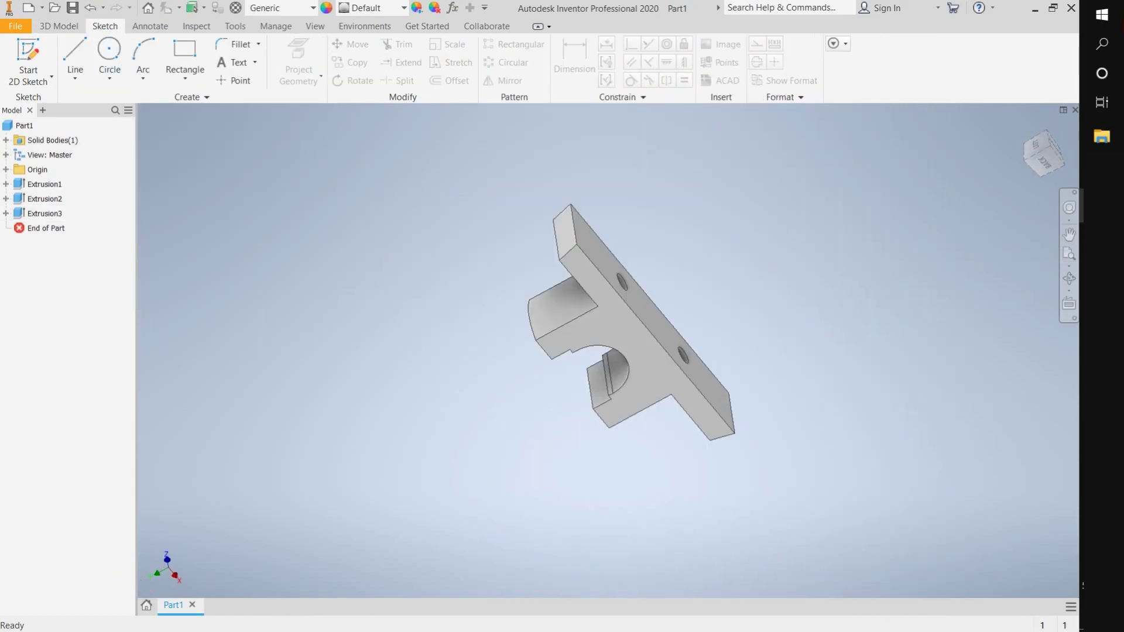
{"action": "left_click", "coordinate": [650, 275]}
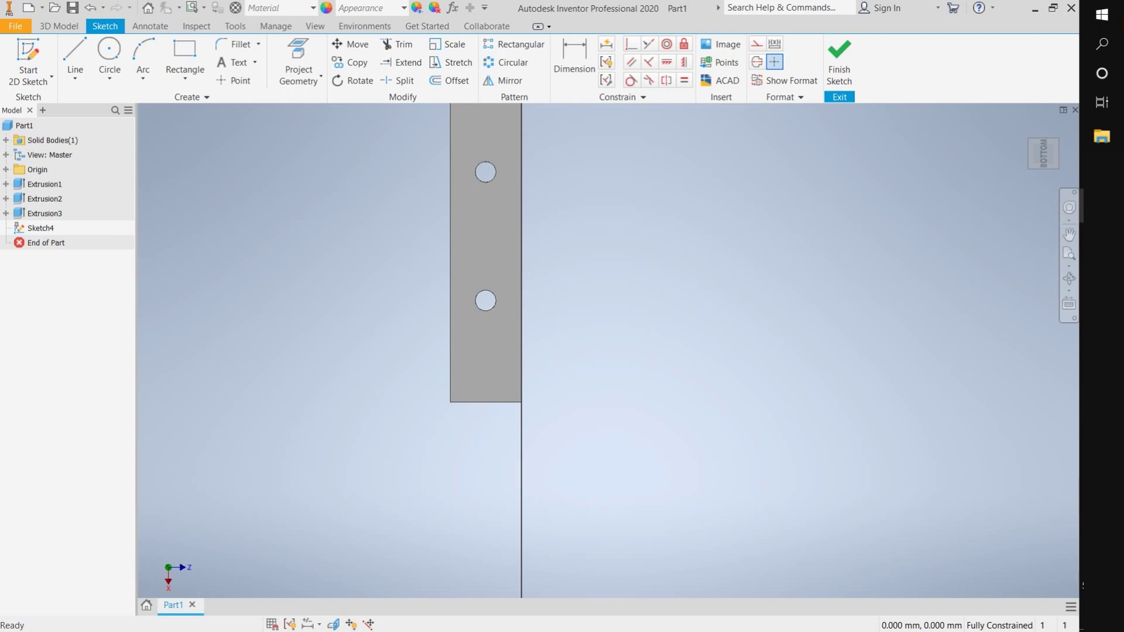
Sketch a larger circle concentric with the top flange hole.
{"action": "key", "text": "c"}
{"action": "scroll", "coordinate": [486, 166], "scroll_direction": "up", "scroll_amount": 3}
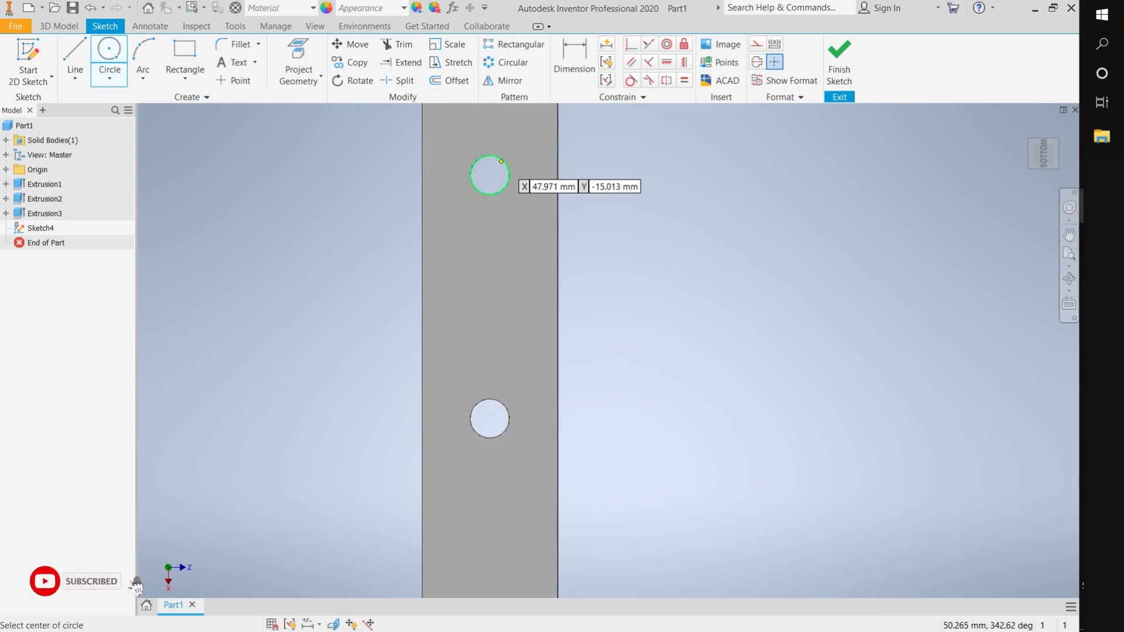
{"action": "scroll", "coordinate": [501, 161], "scroll_direction": "up", "scroll_amount": 4}
{"action": "left_click", "coordinate": [460, 209]}
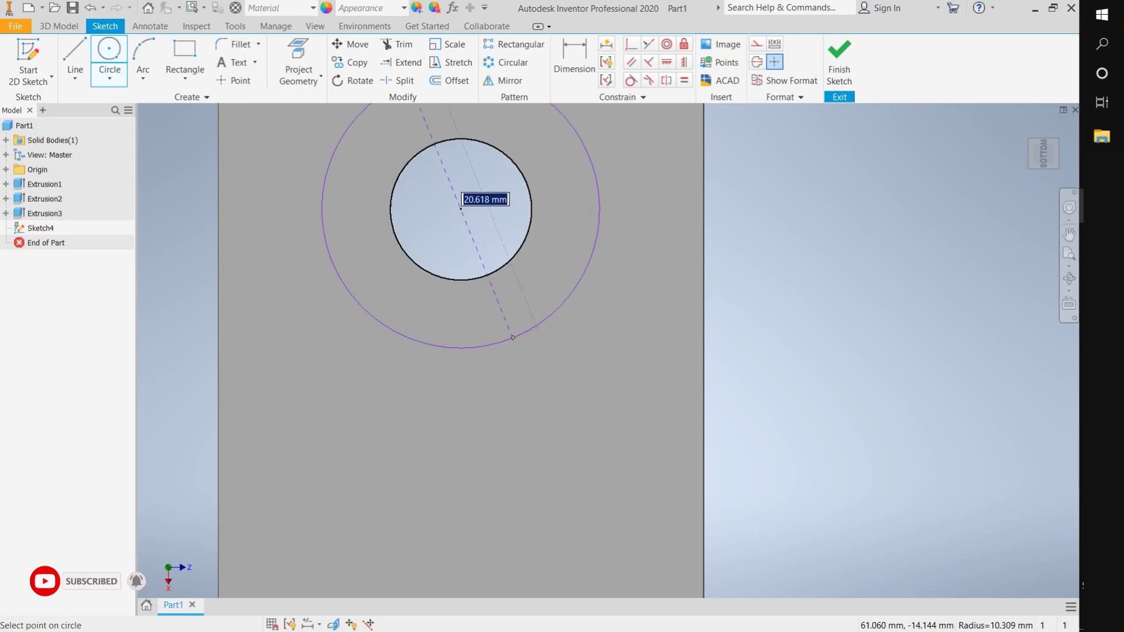
{"action": "left_click", "coordinate": [513, 337]}
Sketch a matching larger circle around the second hole and extrude both as counterbores.
{"action": "scroll", "coordinate": [495, 456], "scroll_direction": "down", "scroll_amount": 3}
{"action": "scroll", "coordinate": [578, 282], "scroll_direction": "up", "scroll_amount": 2}
{"action": "scroll", "coordinate": [577, 272], "scroll_direction": "up", "scroll_amount": 5}
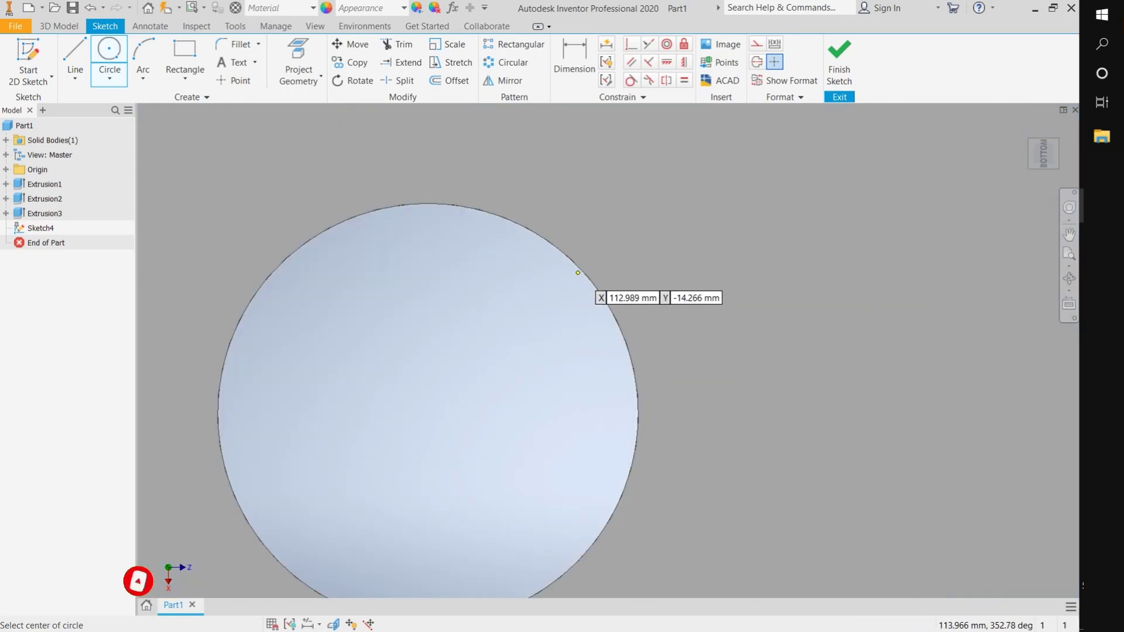
{"action": "left_click", "coordinate": [429, 412]}
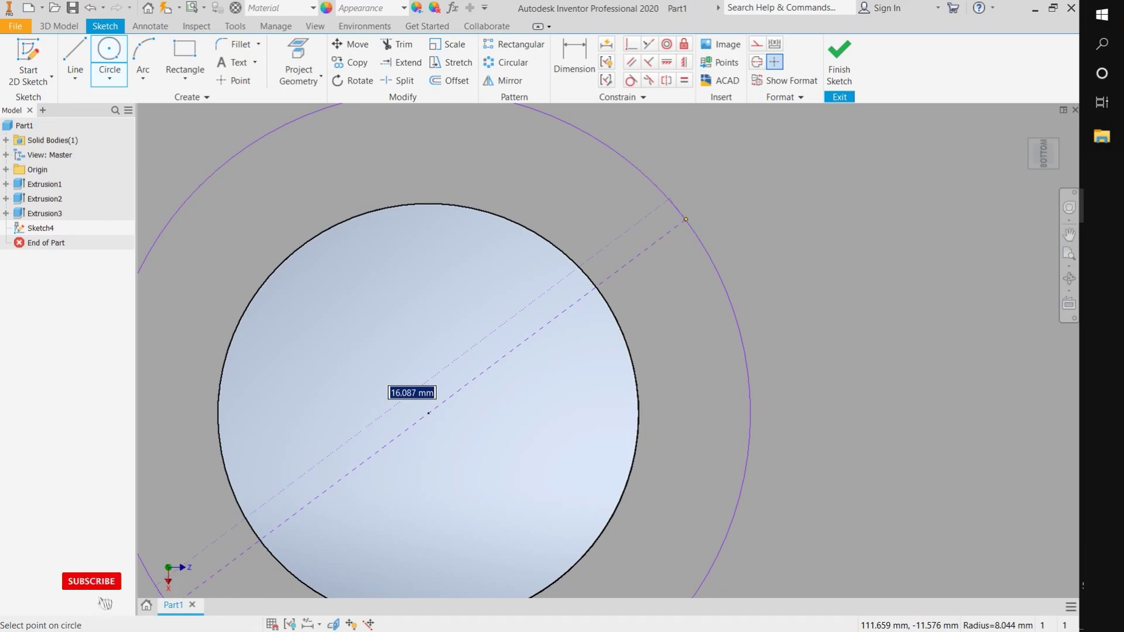
{"action": "left_click", "coordinate": [685, 219]}
{"action": "scroll", "coordinate": [686, 219], "scroll_direction": "down", "scroll_amount": 4}
{"action": "scroll", "coordinate": [727, 196], "scroll_direction": "down", "scroll_amount": 3}
{"action": "key", "text": "e"}
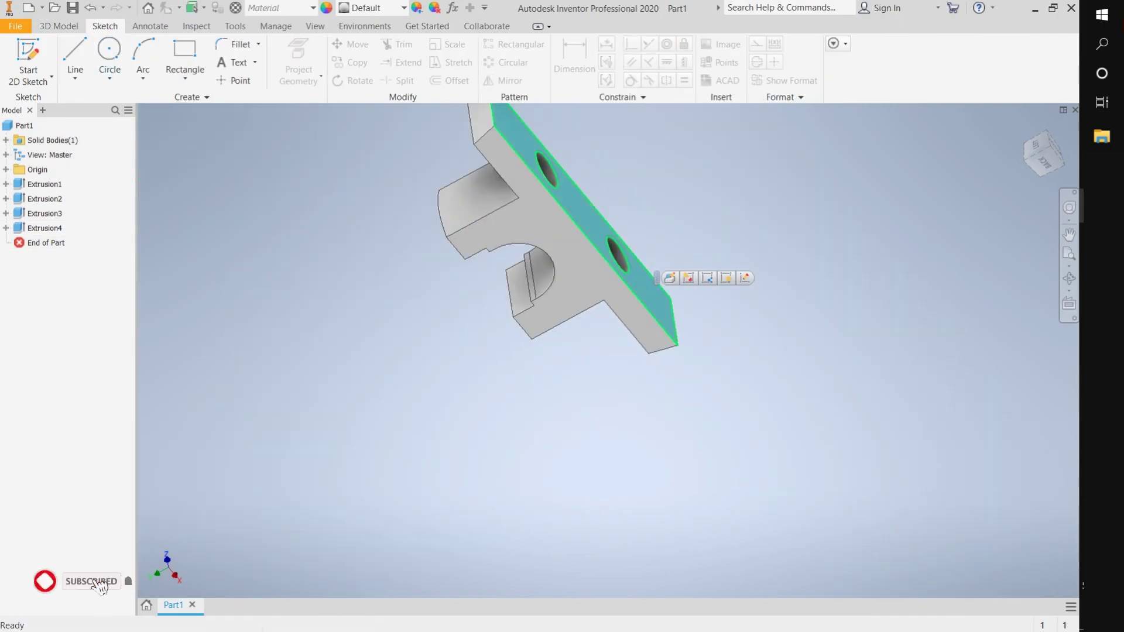
Draw the first outline lines across the flange with 8 mm and 10 mm segments.
{"action": "key", "text": "l"}
{"action": "scroll", "coordinate": [688, 307], "scroll_direction": "up", "scroll_amount": 5}
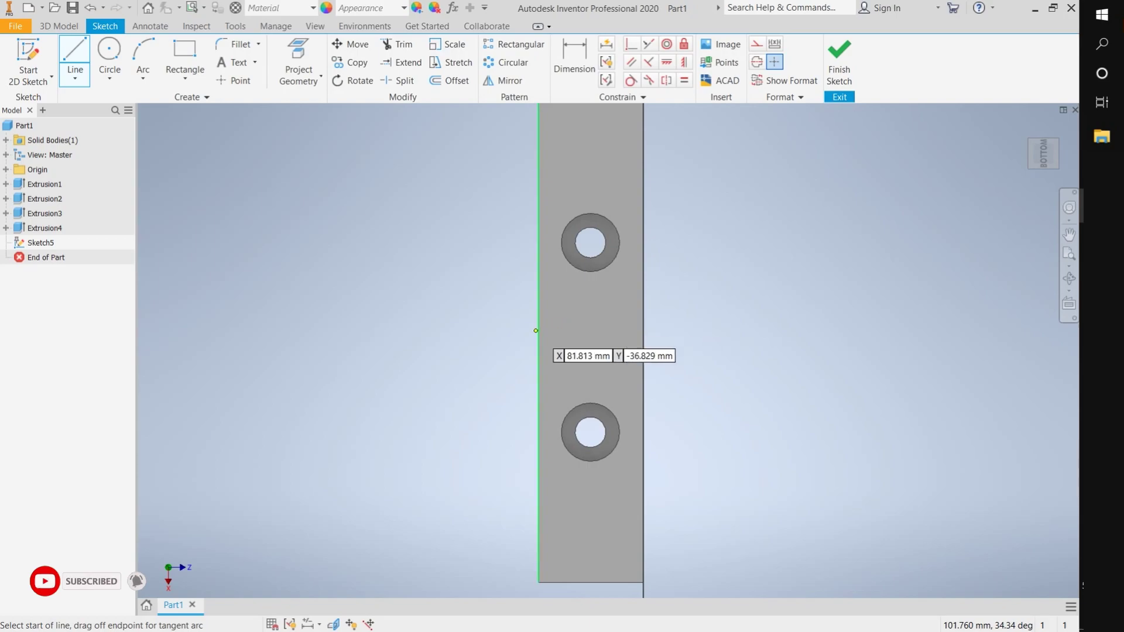
{"action": "left_click", "coordinate": [539, 336]}
{"action": "left_click", "coordinate": [643, 337]}
{"action": "type", "text": "8"}
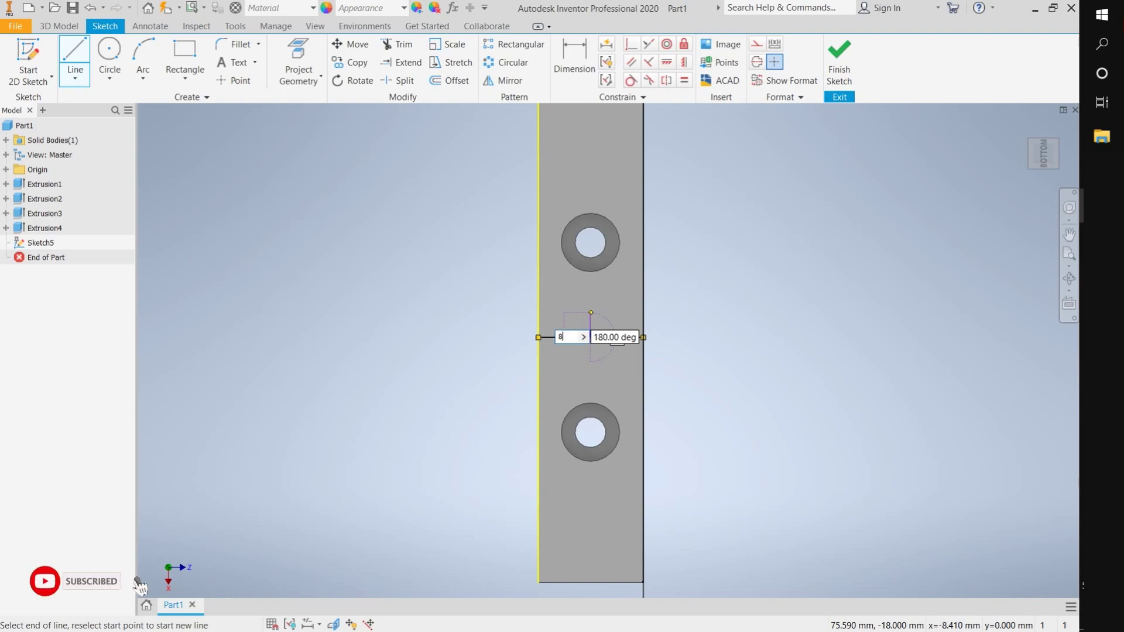
{"action": "key", "text": "Return"}
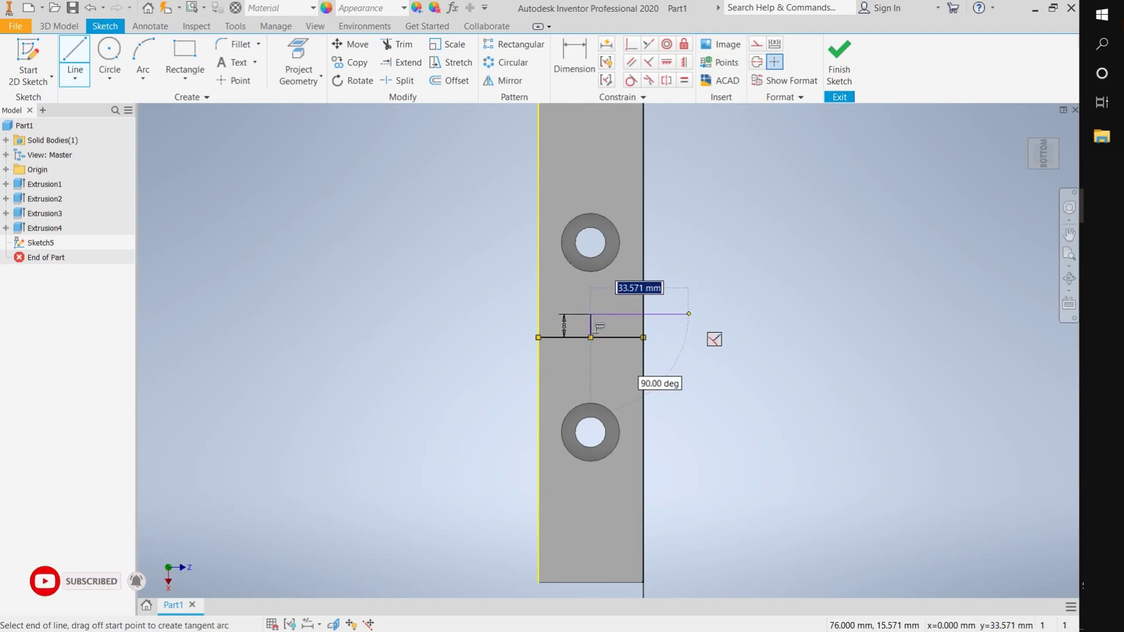
{"action": "type", "text": "10"}
{"action": "key", "text": "Return"}
{"action": "scroll", "coordinate": [644, 234], "scroll_direction": "down", "scroll_amount": 3}
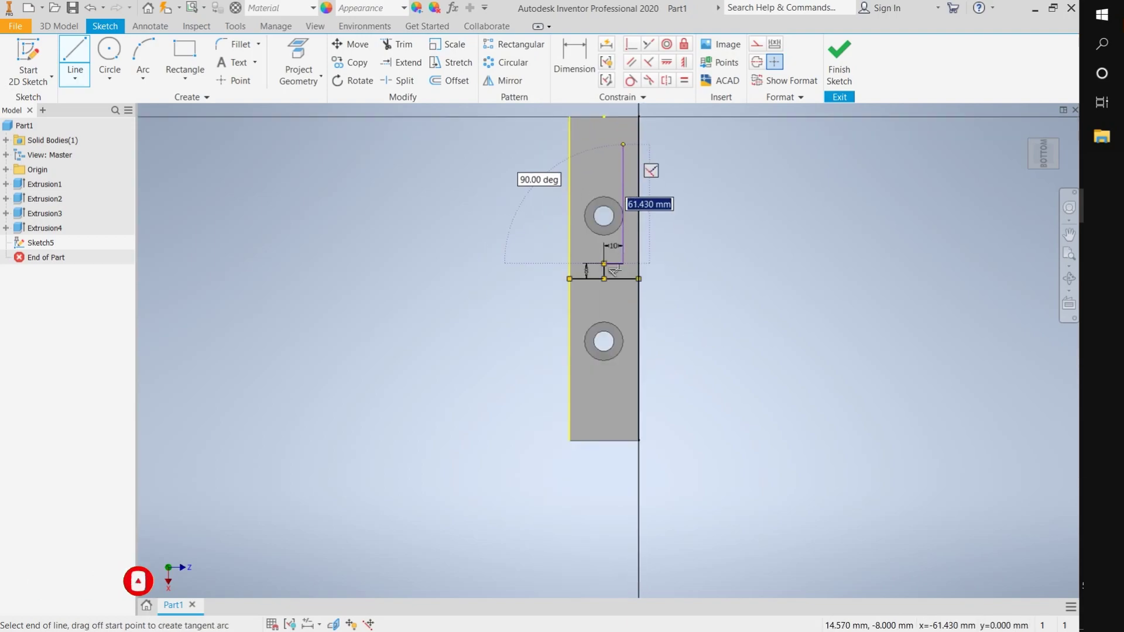
{"action": "scroll", "coordinate": [622, 176], "scroll_direction": "up", "scroll_amount": 2}
{"action": "key", "text": "Escape"}
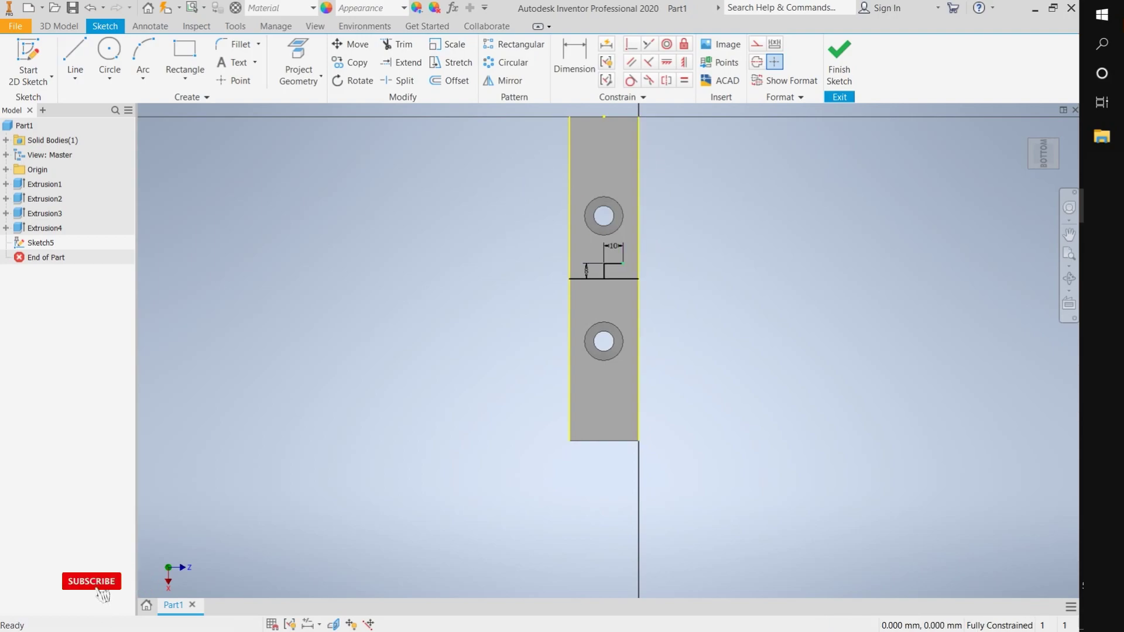
Extend the upper outline with a 10 mm leftward segment and a short connecting line.
{"action": "key", "text": "l"}
{"action": "left_click", "coordinate": [622, 263]}
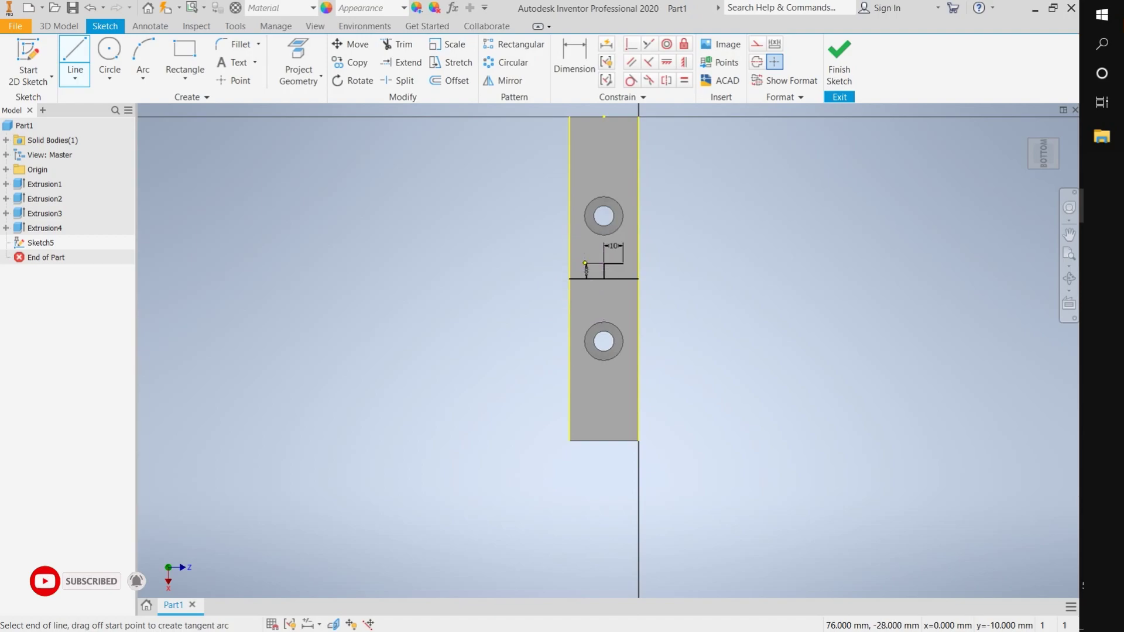
{"action": "key", "text": "Return"}
{"action": "key", "text": "Escape"}
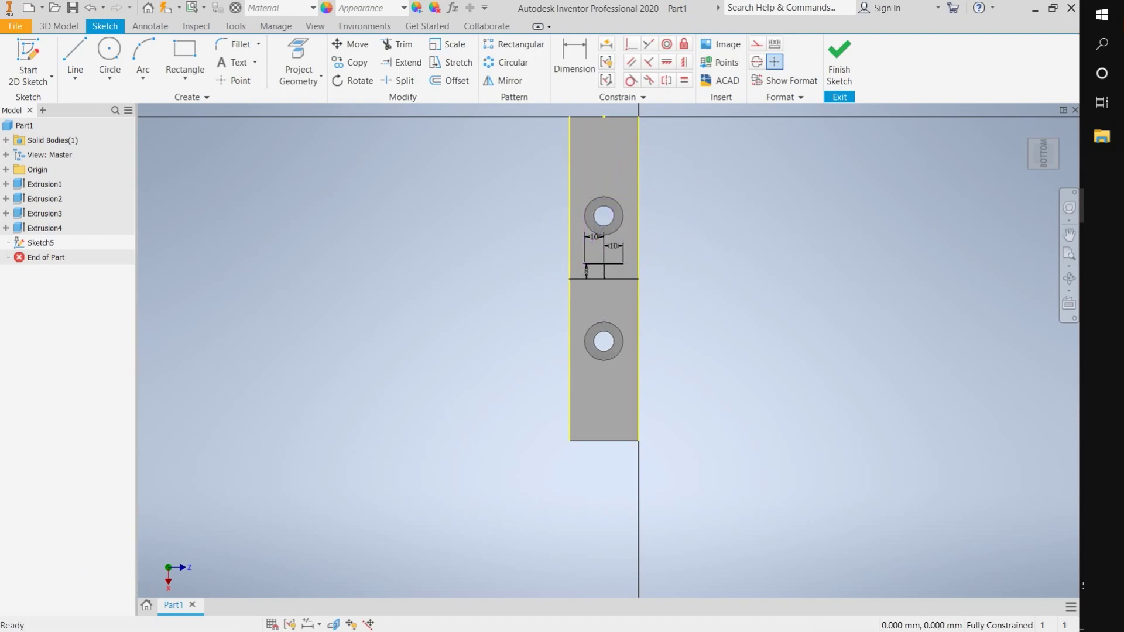
{"action": "left_click", "coordinate": [604, 116]}
{"action": "left_click", "coordinate": [624, 133]}
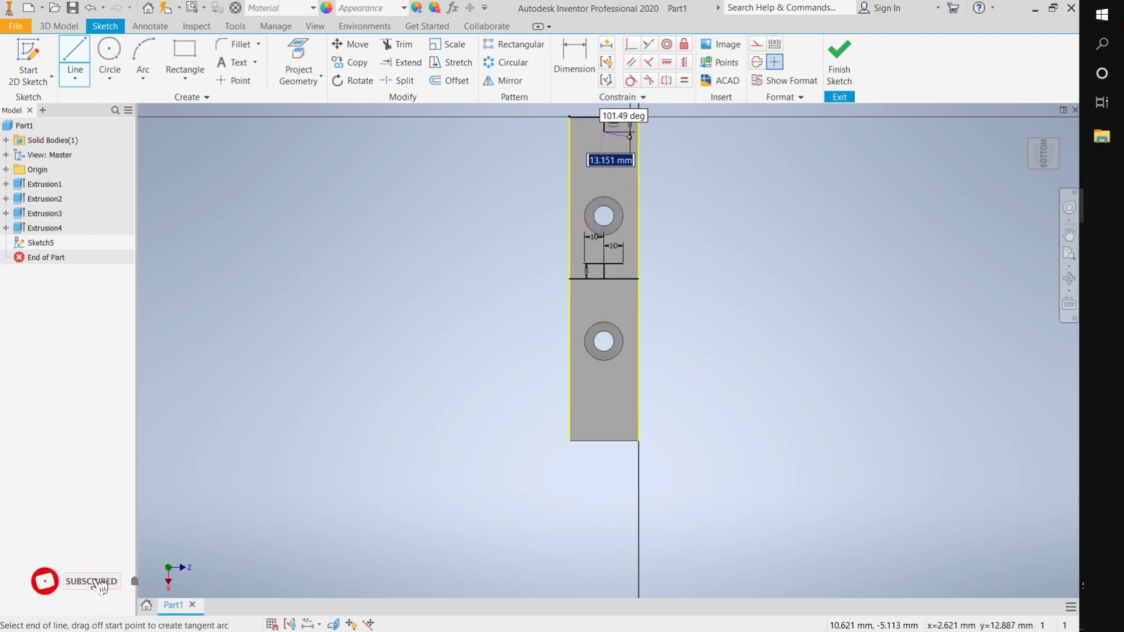
{"action": "double_click", "coordinate": [623, 263]}
Draw the outline's left side and lower portion with 8 mm and 10 mm segments.
{"action": "left_click", "coordinate": [604, 132]}
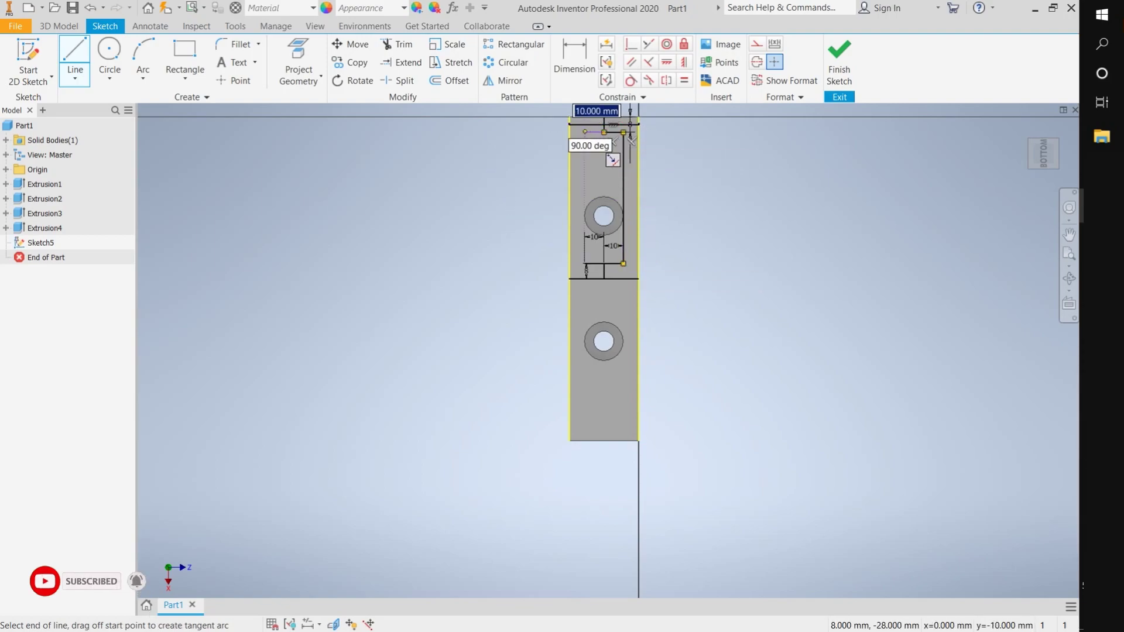
{"action": "left_click", "coordinate": [584, 133]}
{"action": "left_click", "coordinate": [584, 264]}
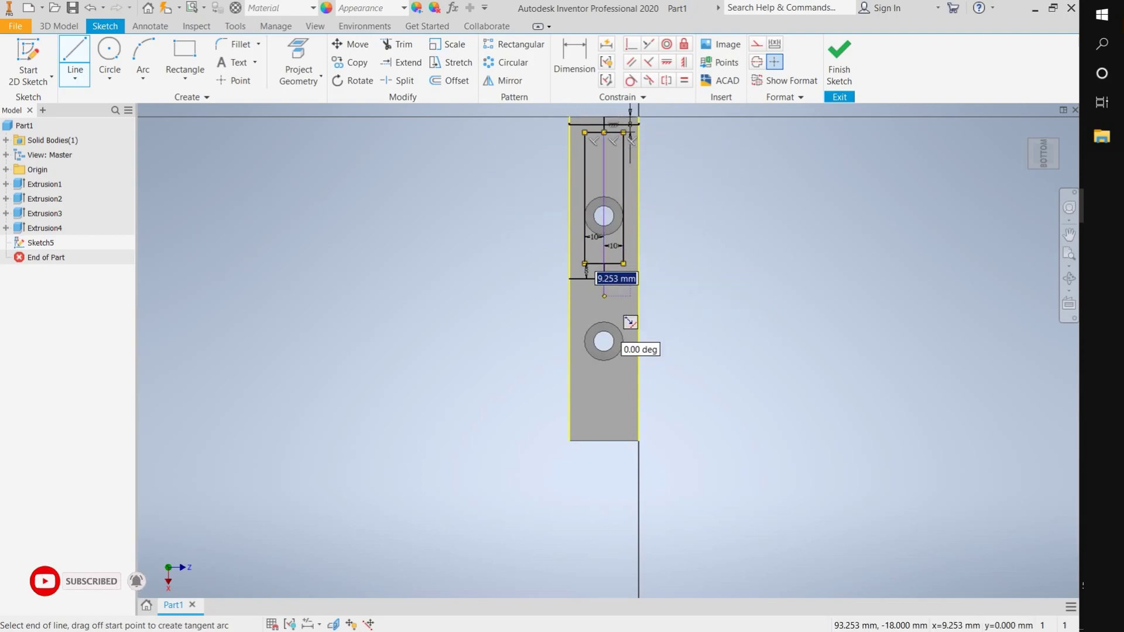
{"action": "key", "text": "Return"}
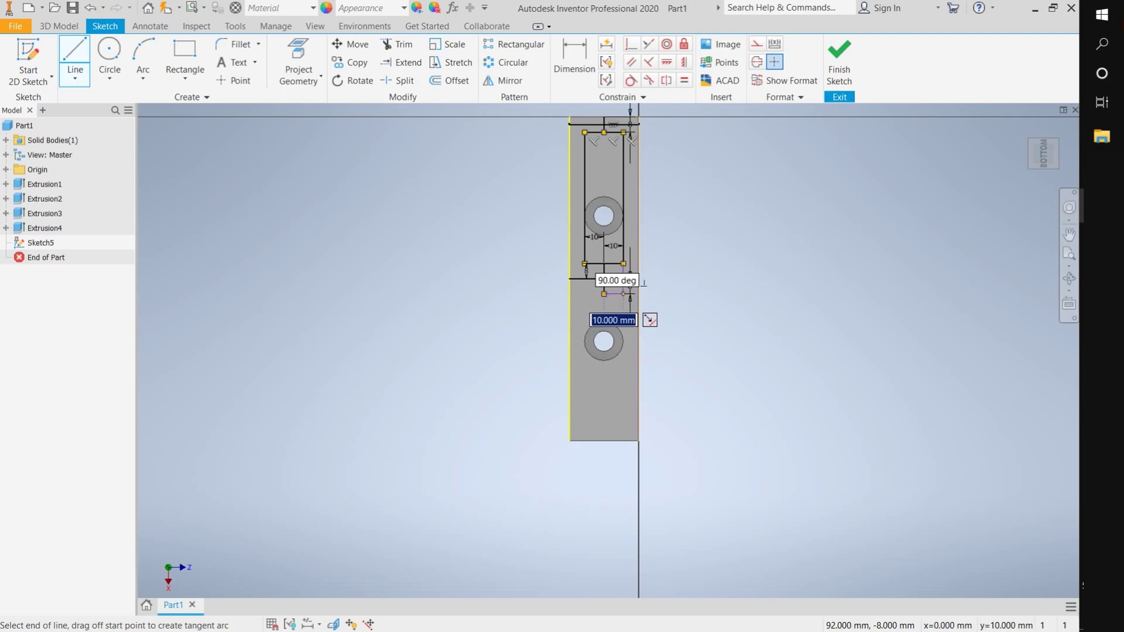
{"action": "key", "text": "Return"}
{"action": "key", "text": "Return"}
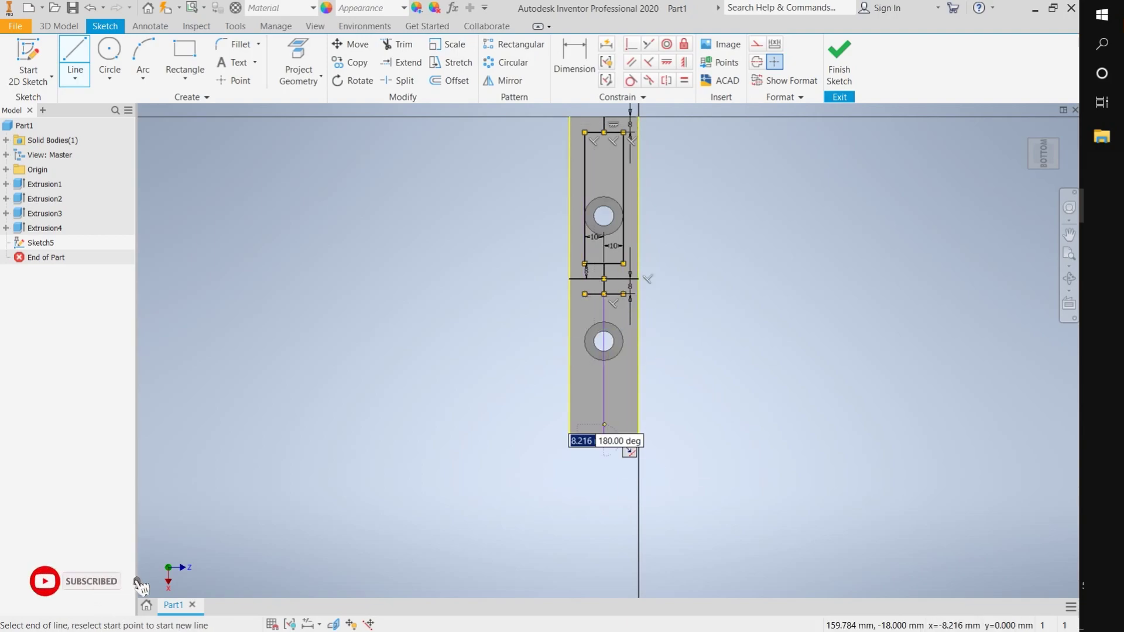
{"action": "left_click", "coordinate": [624, 425]}
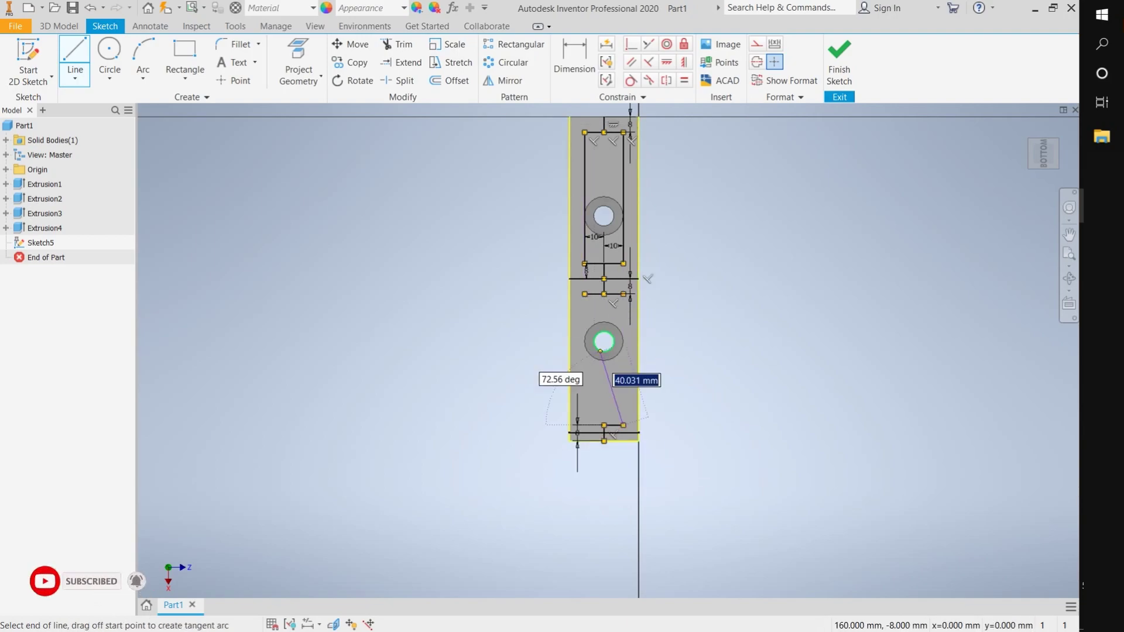
{"action": "left_click", "coordinate": [623, 293]}
{"action": "left_click", "coordinate": [629, 451]}
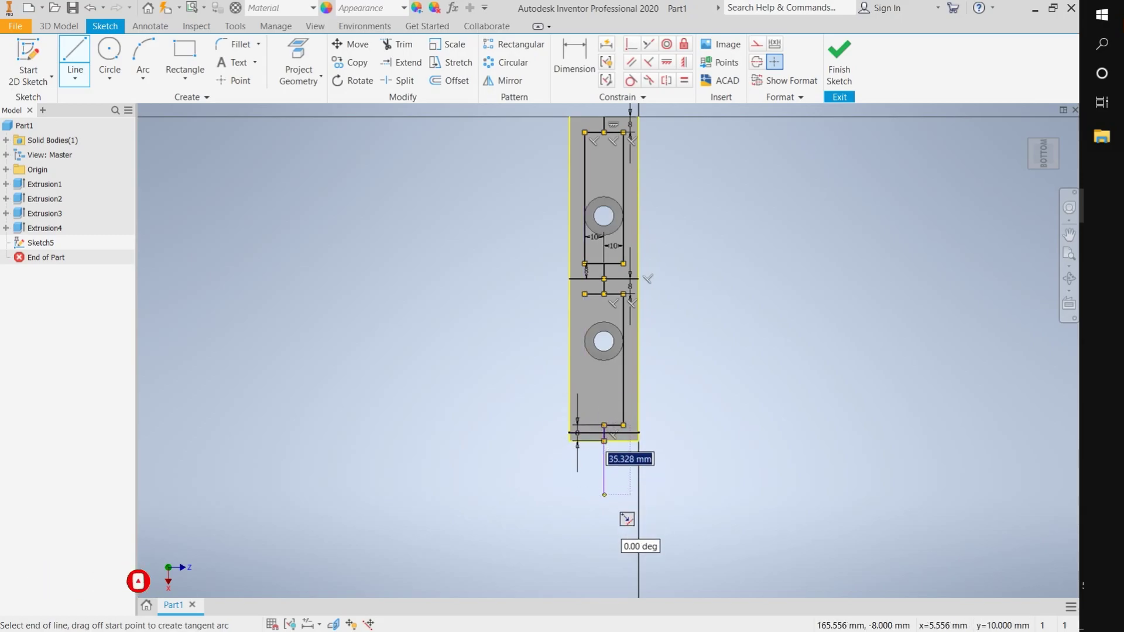
{"action": "key", "text": "Escape"}
Close the lower outline at its left corner and finish Sketch5.
{"action": "key", "text": "l"}
{"action": "left_click", "coordinate": [585, 425]}
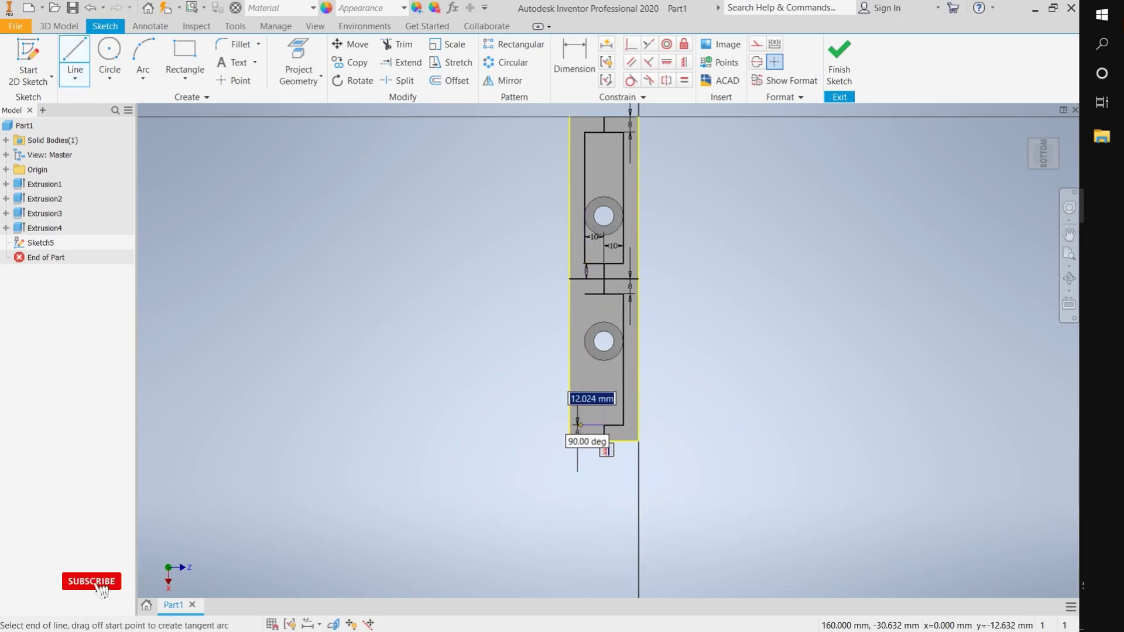
{"action": "left_click", "coordinate": [584, 294]}
{"action": "left_click", "coordinate": [58, 26]}
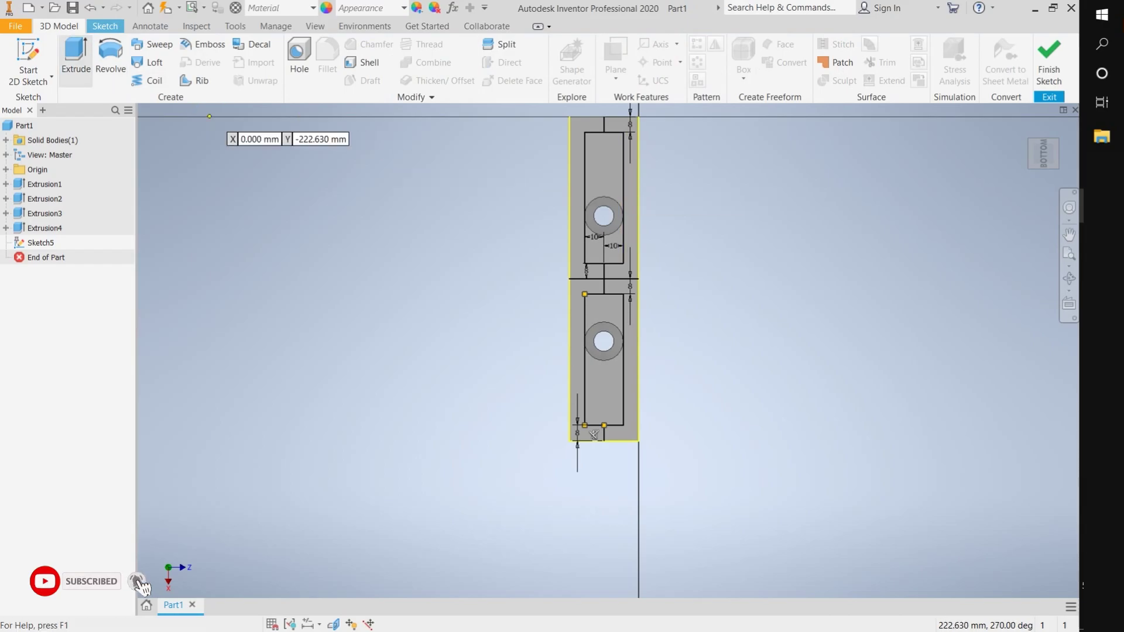
Cut both outlined profiles 2 mm into the flange underside as Extrusion5.
{"action": "left_click", "coordinate": [76, 59]}
{"action": "left_click", "coordinate": [849, 468]}
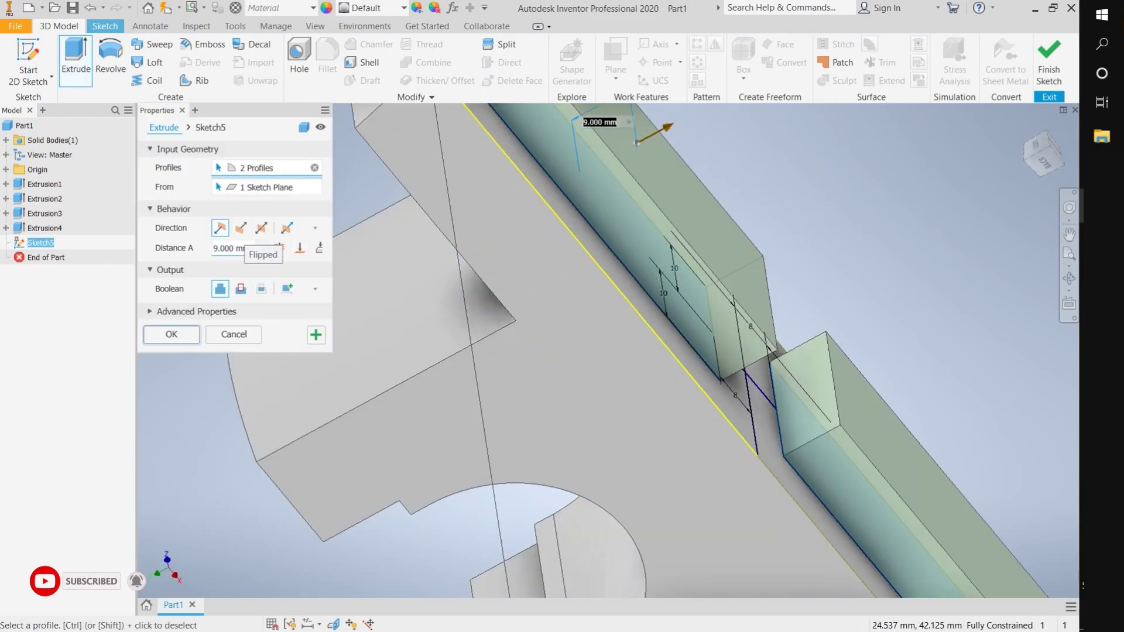
{"action": "left_click", "coordinate": [241, 229]}
{"action": "type", "text": "2"}
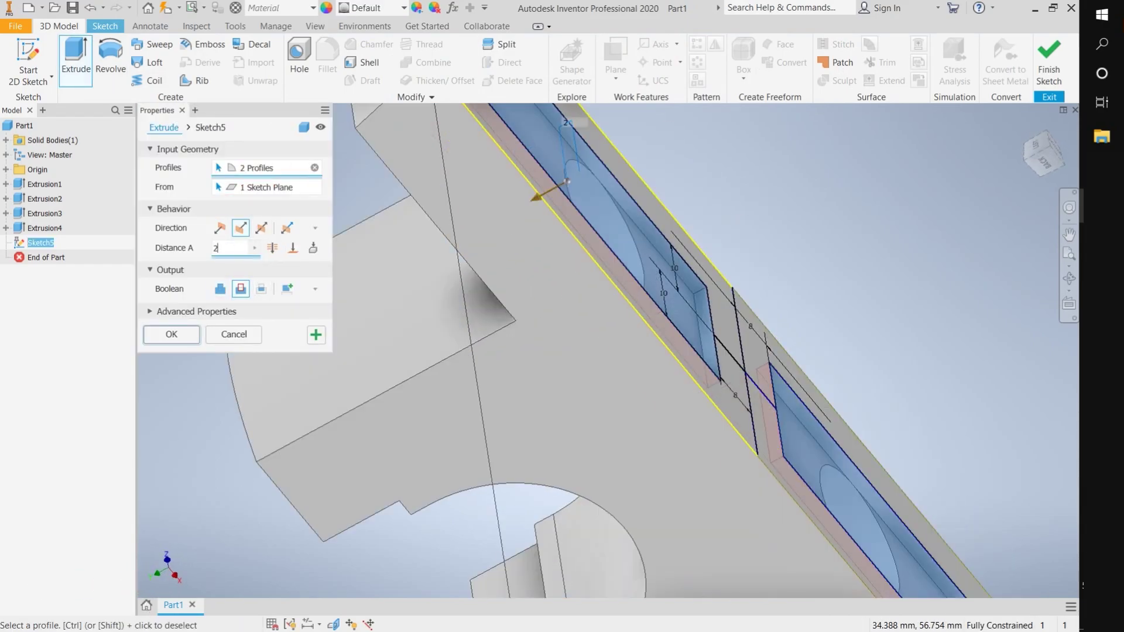
{"action": "key", "text": "Return"}
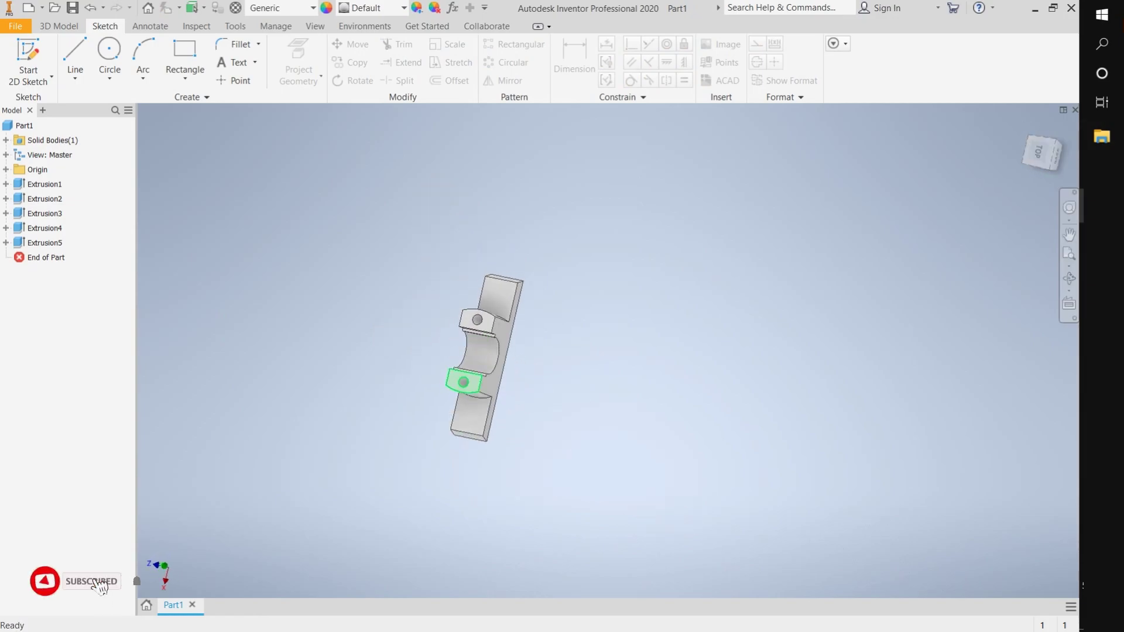
Start a new sketch on the picked face of the part.
{"action": "scroll", "coordinate": [464, 382], "scroll_direction": "up", "scroll_amount": 5}
{"action": "right_click", "coordinate": [491, 359]}
{"action": "left_click", "coordinate": [492, 321]}
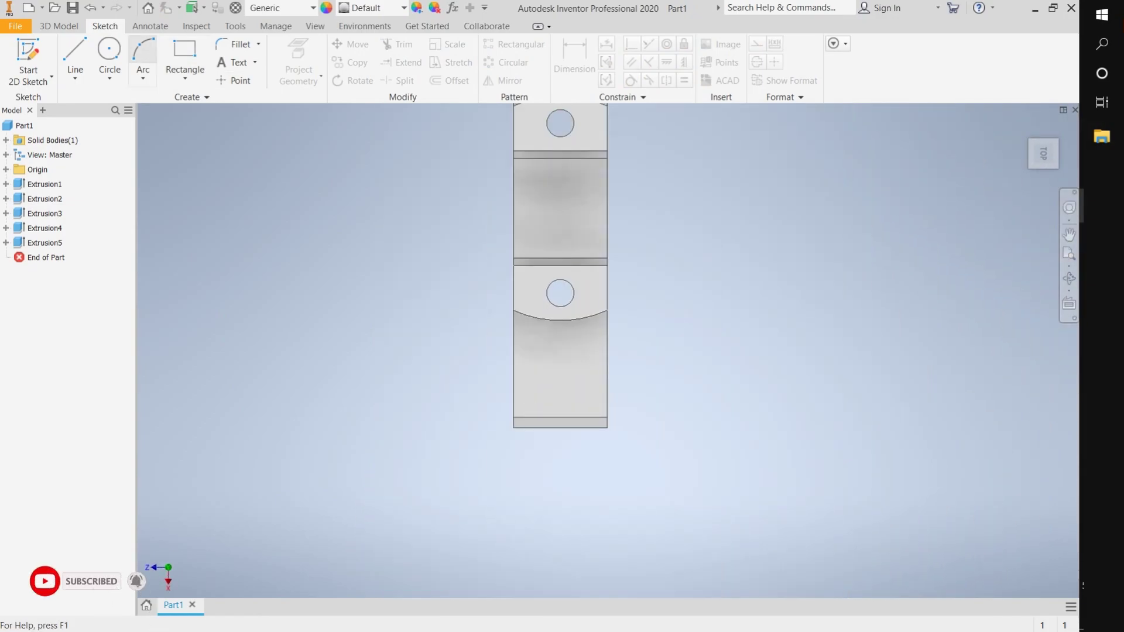
Place the sketch on the part's top face and draw a vertical line along its edge.
{"action": "left_click", "coordinate": [109, 53]}
{"action": "left_click", "coordinate": [560, 126]}
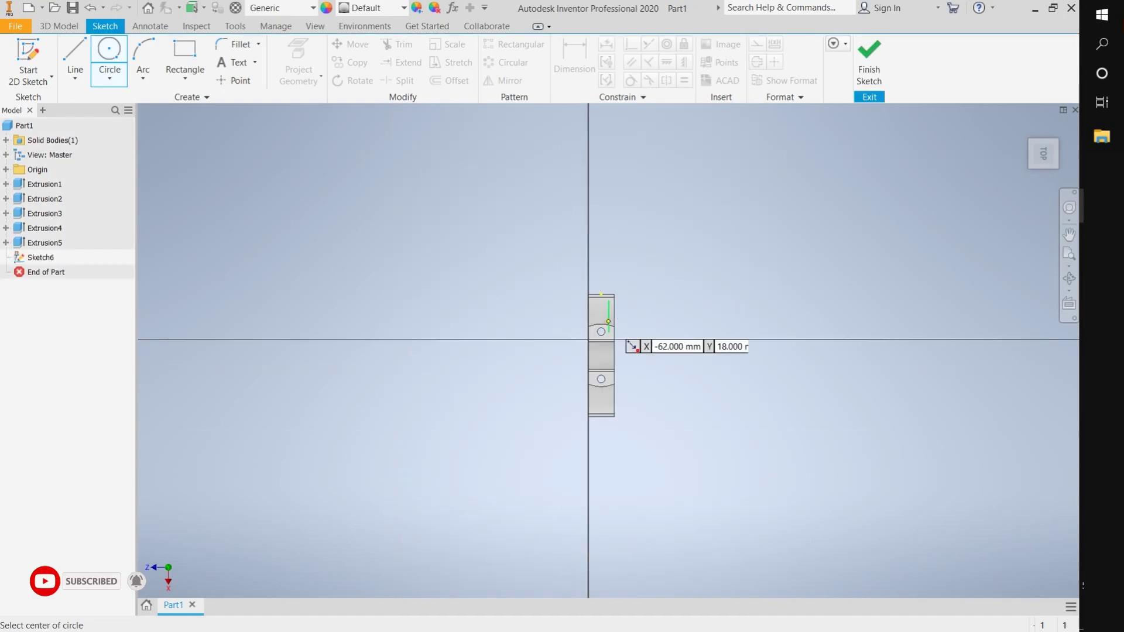
{"action": "scroll", "coordinate": [608, 321], "scroll_direction": "up", "scroll_amount": 6}
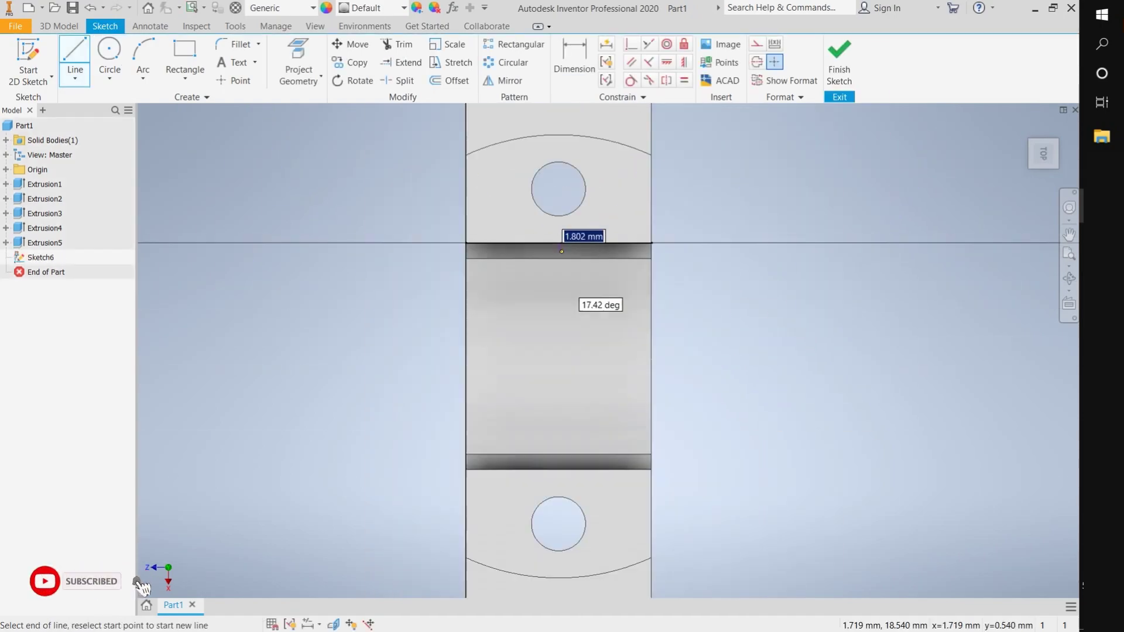
{"action": "left_click", "coordinate": [539, 439]}
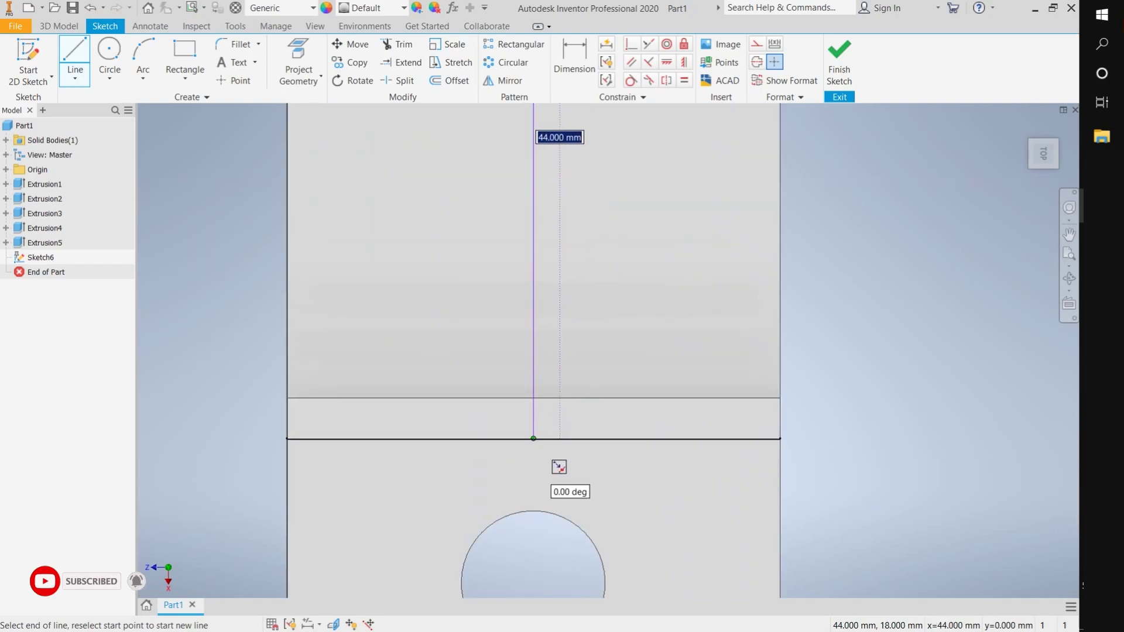
{"action": "left_click", "coordinate": [539, 438]}
Draw a 6 mm radius circle centred on the vertical line.
{"action": "key", "text": "c"}
{"action": "scroll", "coordinate": [606, 171], "scroll_direction": "down", "scroll_amount": 5}
{"action": "scroll", "coordinate": [606, 171], "scroll_direction": "up", "scroll_amount": 5}
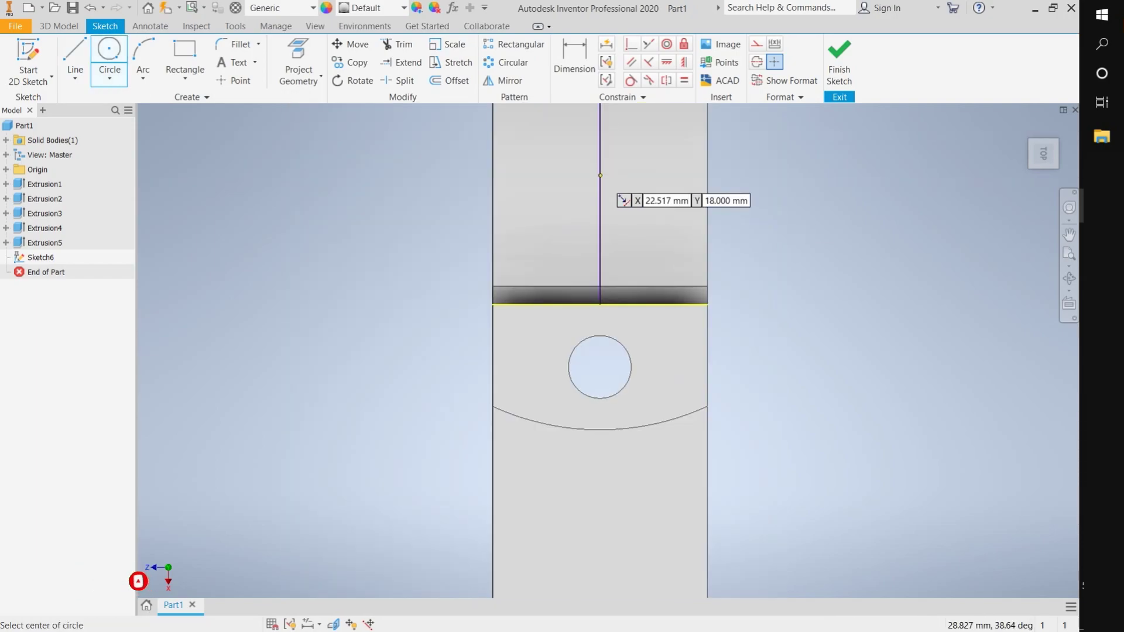
{"action": "left_click", "coordinate": [599, 173]}
{"action": "key", "text": "Return"}
{"action": "key", "text": "Escape"}
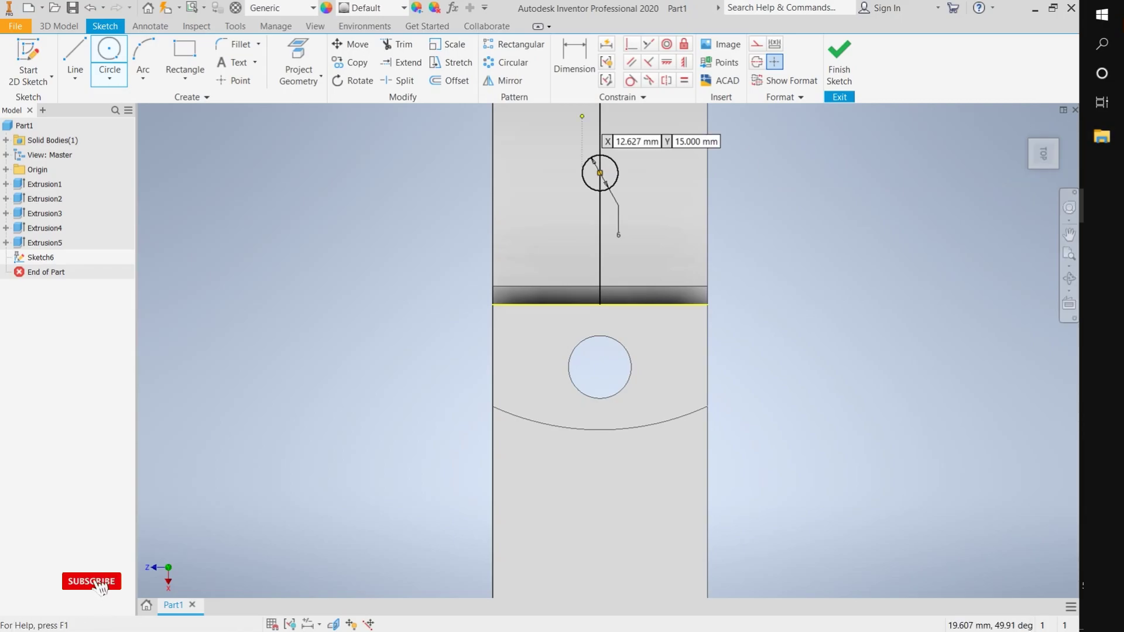
Extrude the small circle as a 40 mm deep cut hole into the block's top.
{"action": "key", "text": "e"}
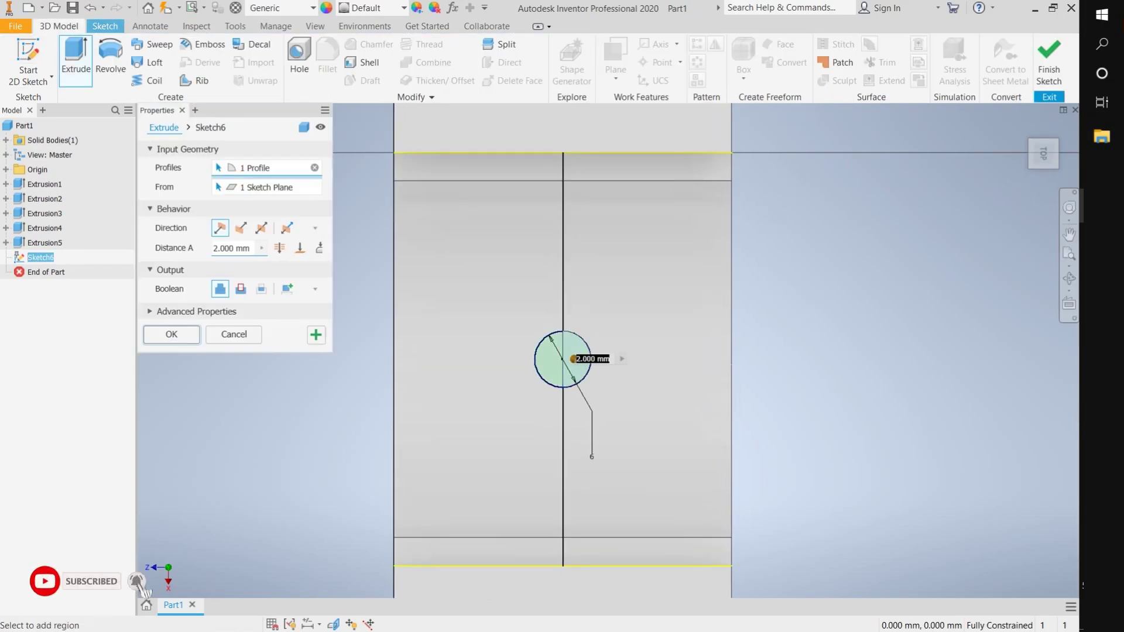
{"action": "scroll", "coordinate": [574, 358], "scroll_direction": "down", "scroll_amount": 5}
{"action": "middle_click_drag", "start_coordinate": [492, 346], "coordinate": [510, 346], "text": "shift"}
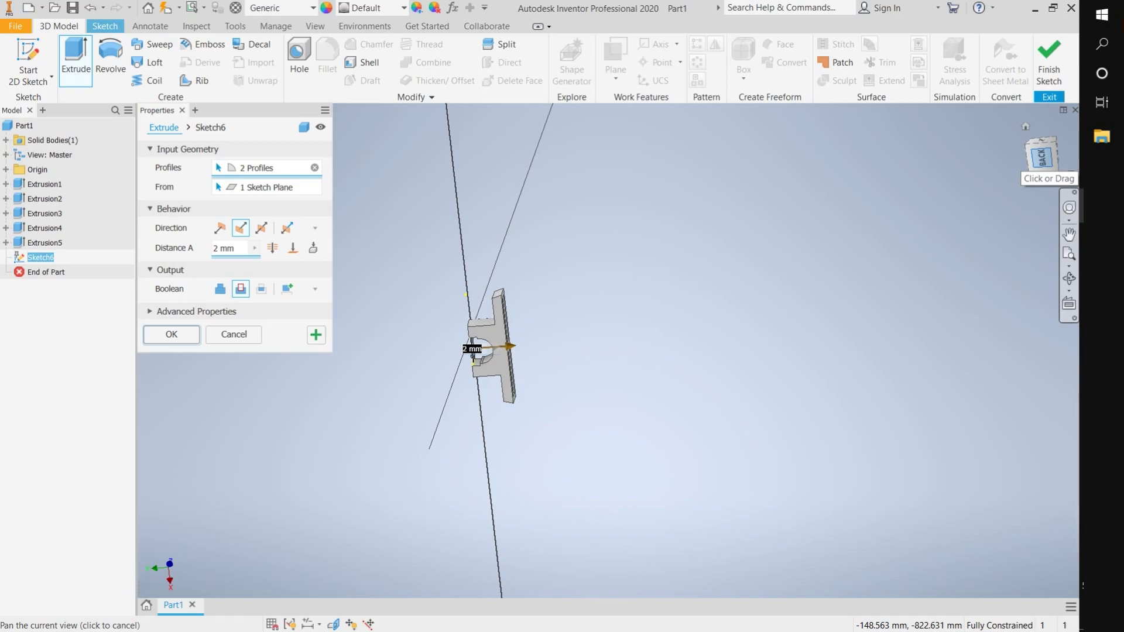
{"action": "key", "text": "Escape"}
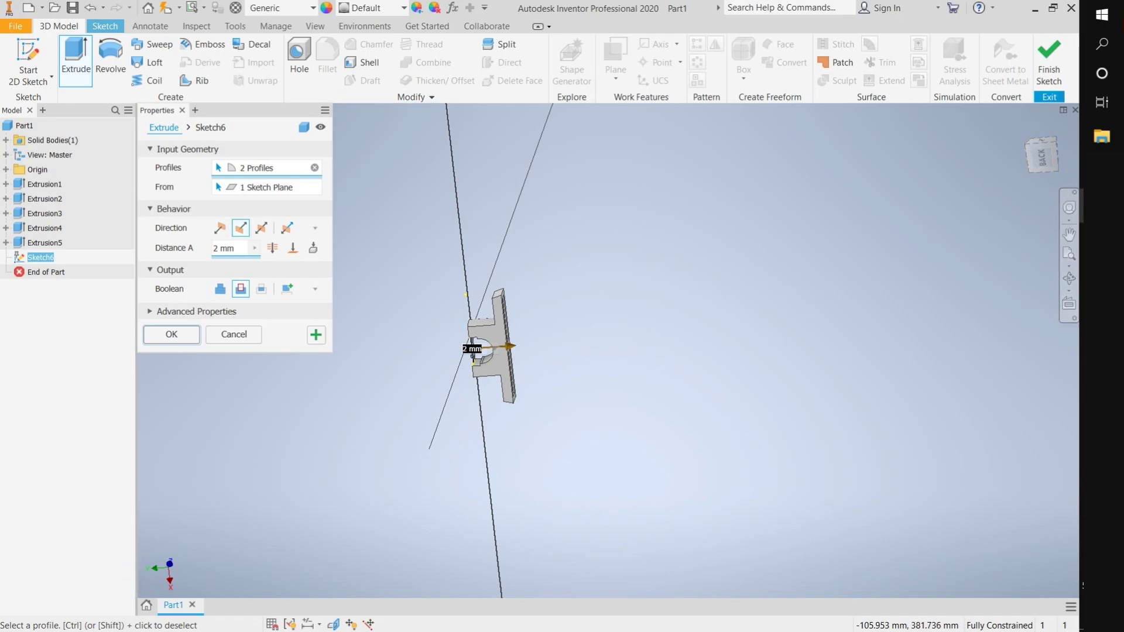
{"action": "type", "text": "40"}
{"action": "scroll", "coordinate": [485, 345], "scroll_direction": "up", "scroll_amount": 5}
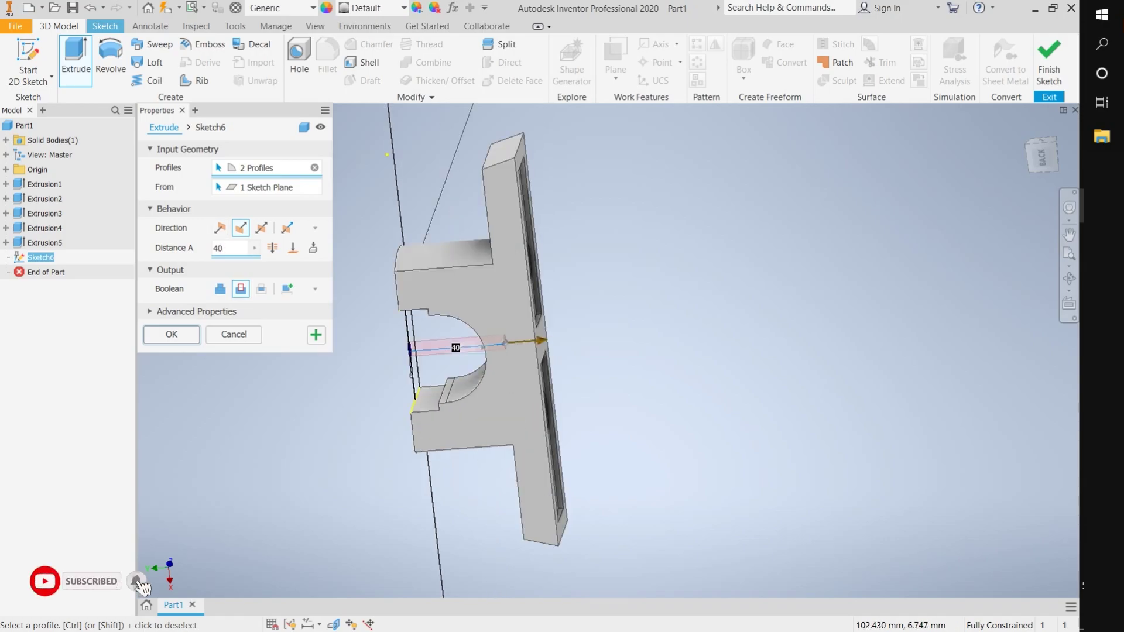
{"action": "key", "text": "Escape"}
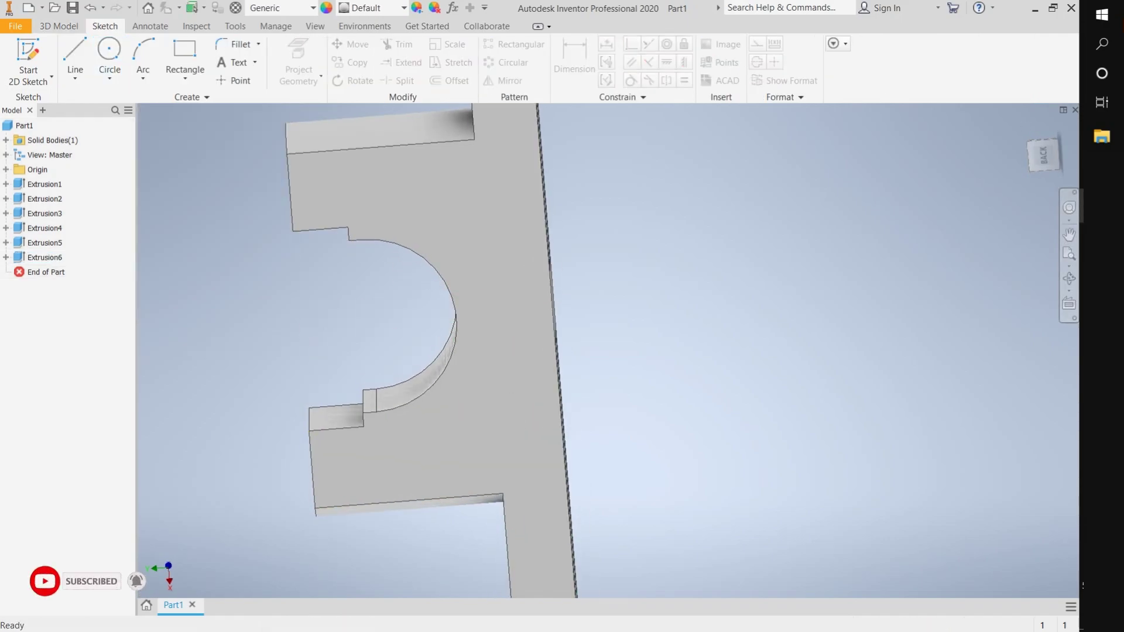
{"action": "middle_click_drag", "start_coordinate": [527, 327], "coordinate": [585, 305], "text": "shift"}
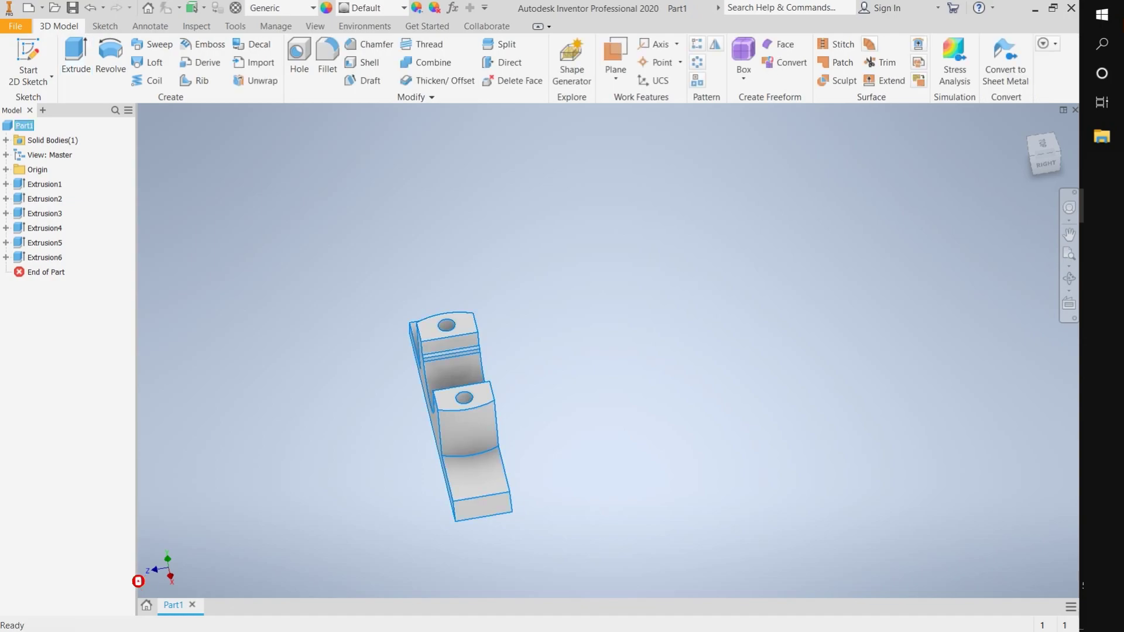
Apply a 6 mm face fillet blending two face sets on the block.
{"action": "left_click", "coordinate": [327, 59]}
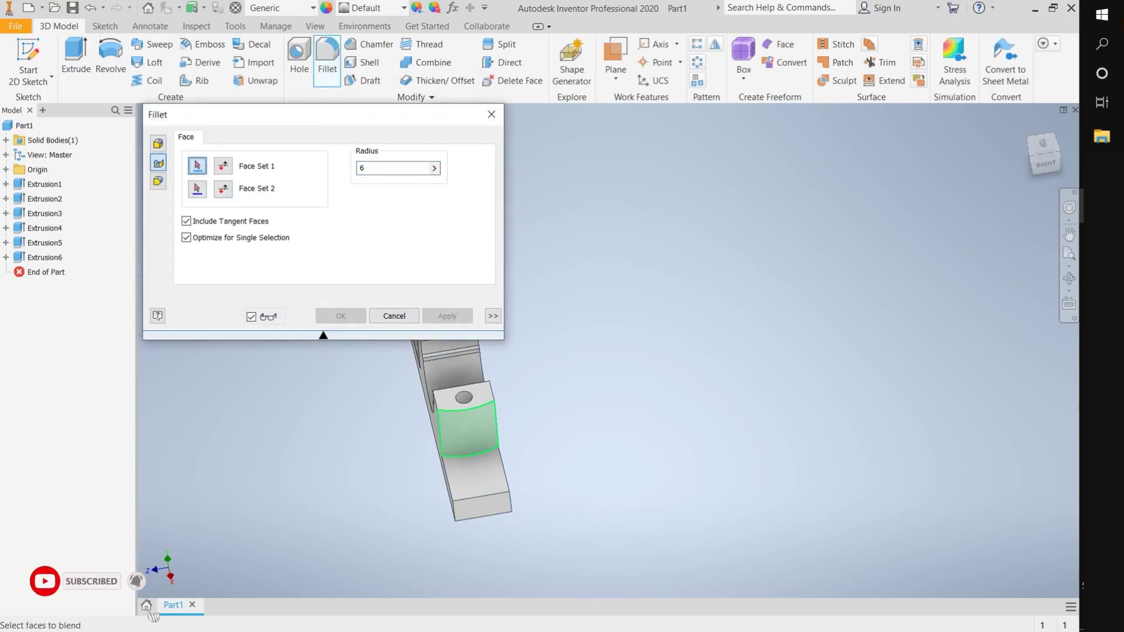
{"action": "left_click", "coordinate": [469, 427]}
{"action": "left_click", "coordinate": [477, 485]}
{"action": "mouse_move", "coordinate": [469, 410]}
{"action": "middle_mouse_down", "text": "shift"}
{"action": "mouse_move", "coordinate": [458, 392]}
{"action": "mouse_move", "coordinate": [486, 410]}
{"action": "middle_mouse_up", "text": "shift"}
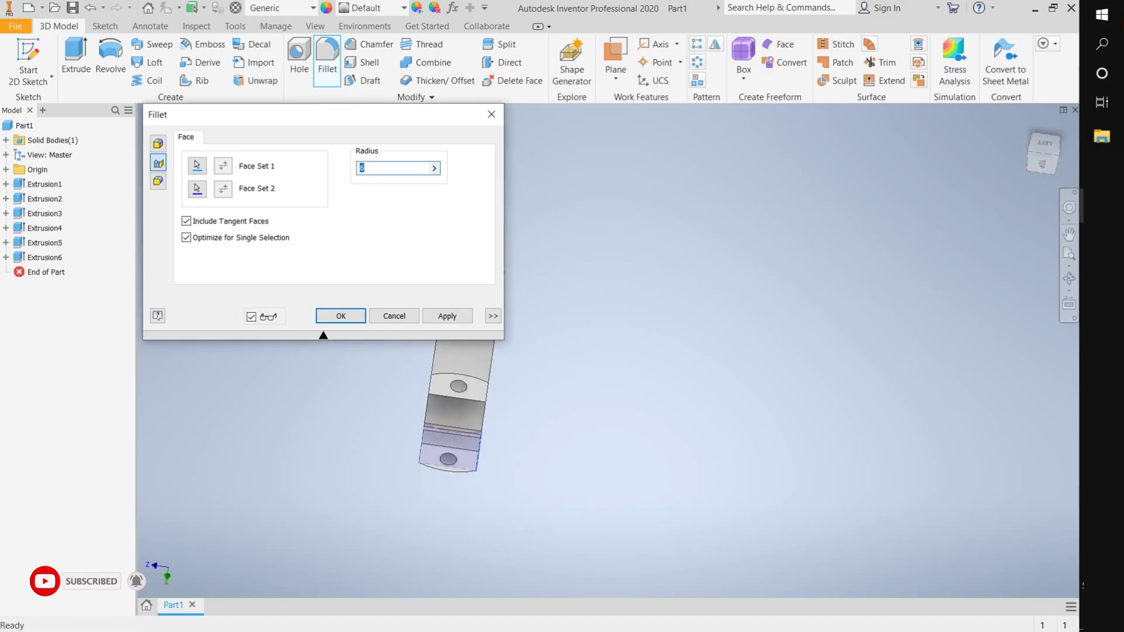
{"action": "left_click", "coordinate": [447, 315]}
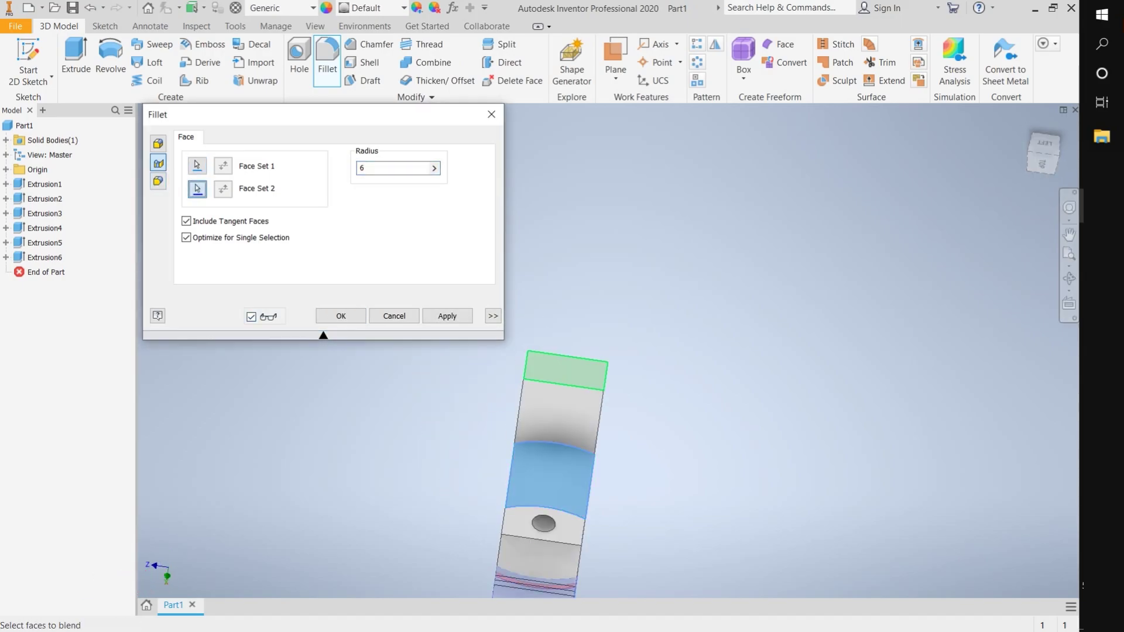
{"action": "key", "text": "Escape"}
View the part from the top, tilting it to inspect the upright bosses.
{"action": "middle_click_drag", "start_coordinate": [550, 468], "coordinate": [550, 469], "text": "shift"}
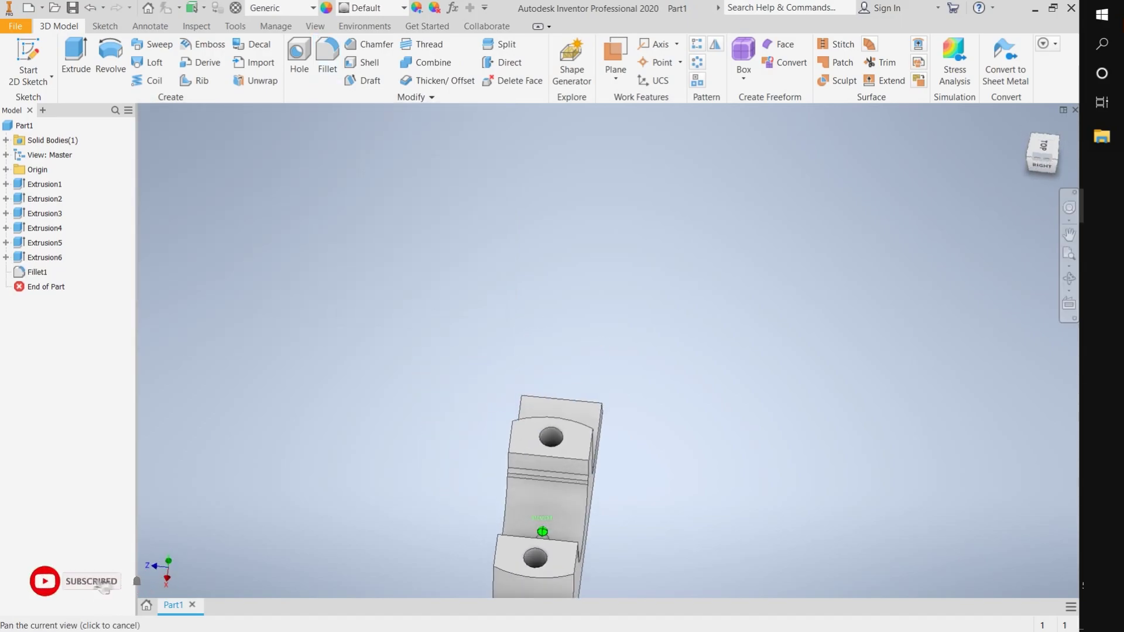
{"action": "key", "text": "F5"}
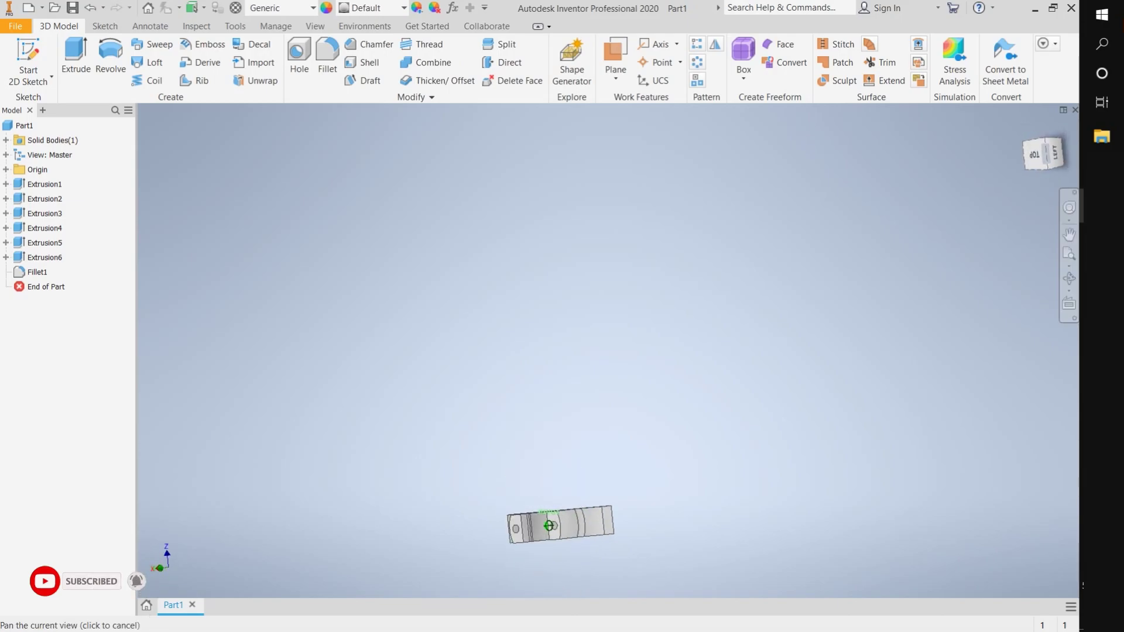
{"action": "middle_click_drag", "start_coordinate": [547, 410], "coordinate": [547, 387], "text": "shift"}
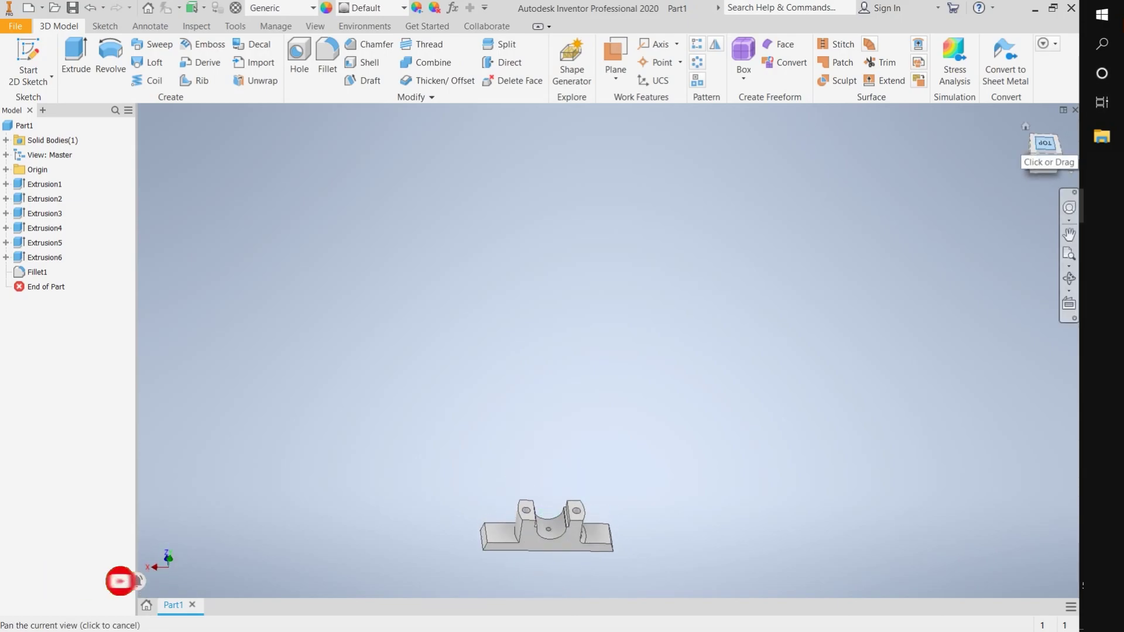
{"action": "left_click", "coordinate": [1045, 144]}
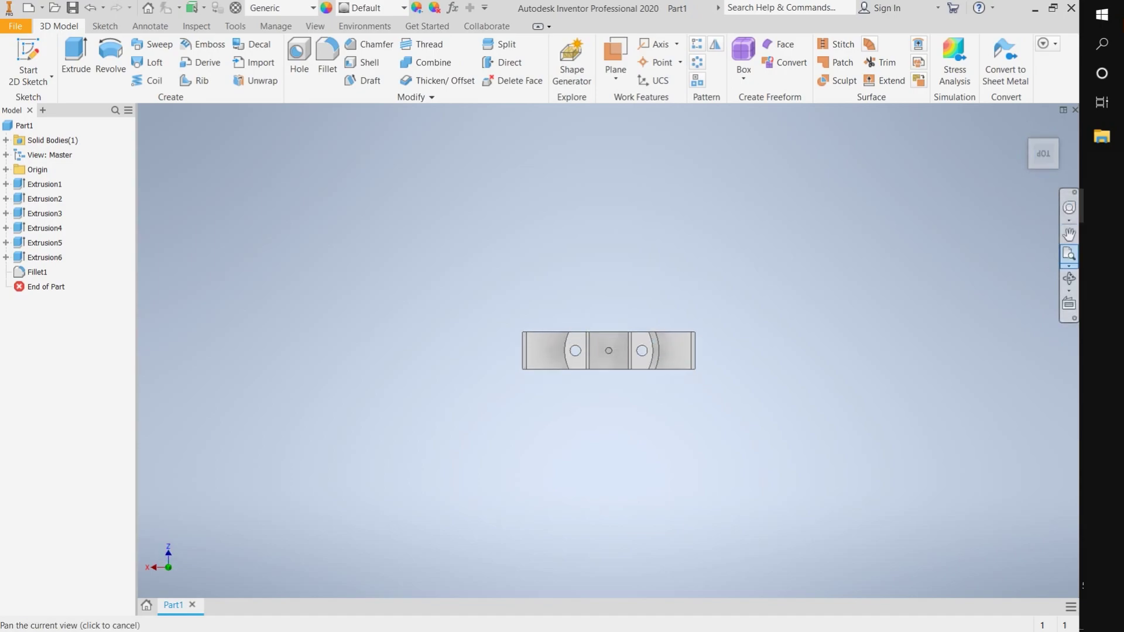
Tilt the part and open Sketch7 on the right boss's top face.
{"action": "scroll", "coordinate": [565, 370], "scroll_direction": "down", "scroll_amount": 5}
{"action": "key", "text": "s"}
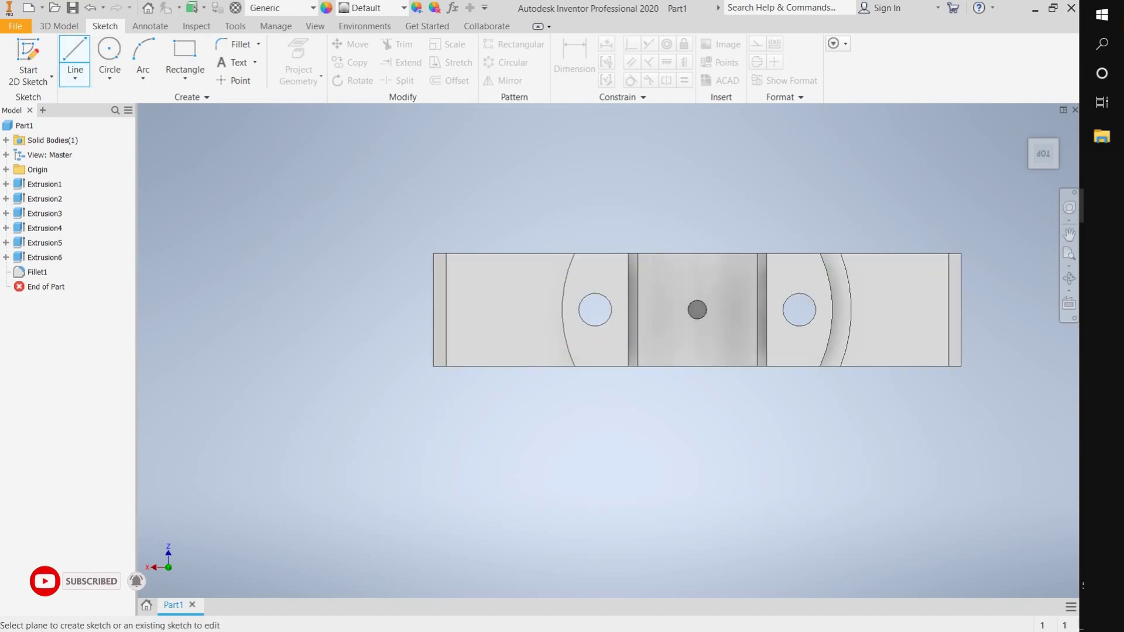
{"action": "middle_click_drag", "start_coordinate": [697, 310], "coordinate": [697, 363], "text": "shift"}
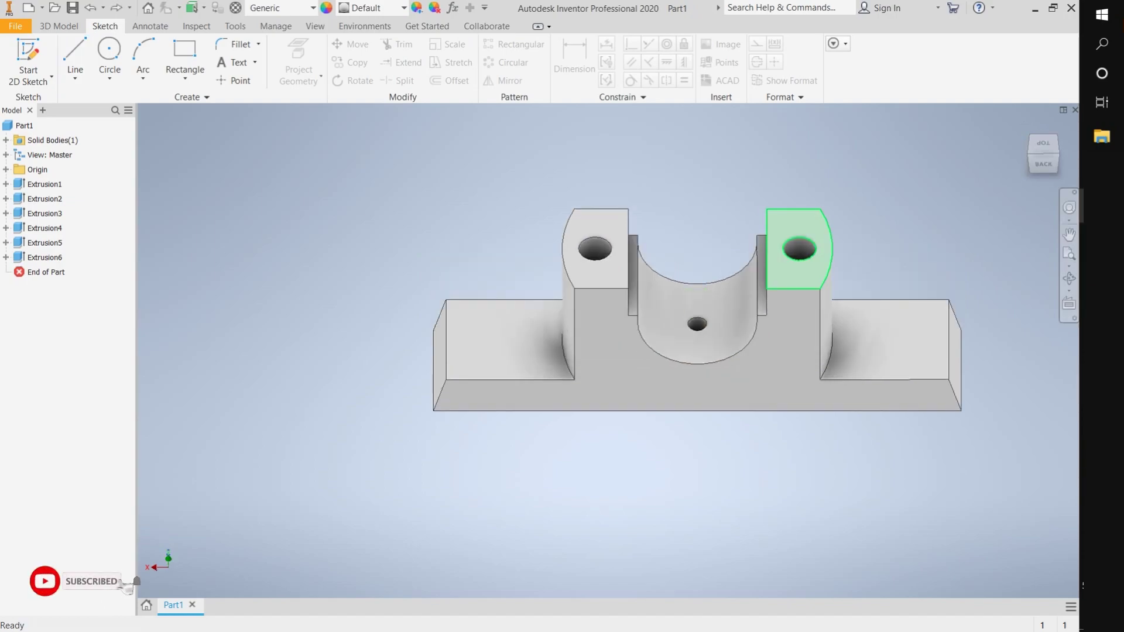
{"action": "left_click", "coordinate": [810, 262]}
{"action": "key", "text": "Page_Up"}
{"action": "left_click", "coordinate": [74, 59]}
{"action": "scroll", "coordinate": [635, 354], "scroll_direction": "up", "scroll_amount": 3}
{"action": "scroll", "coordinate": [635, 354], "scroll_direction": "up", "scroll_amount": 5}
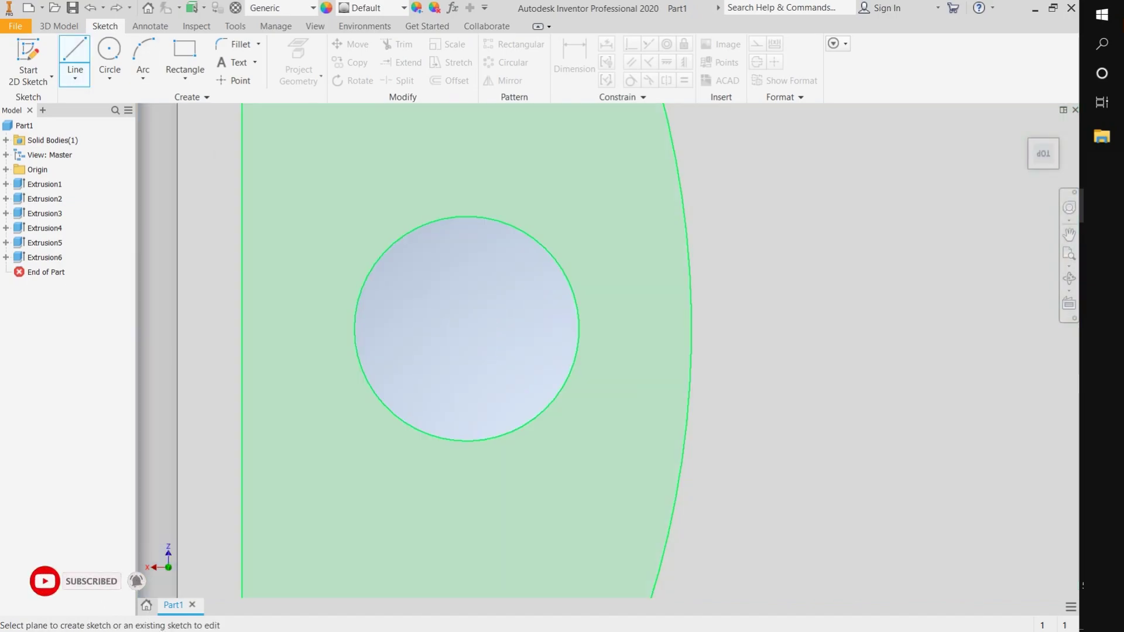
{"action": "left_click", "coordinate": [635, 355]}
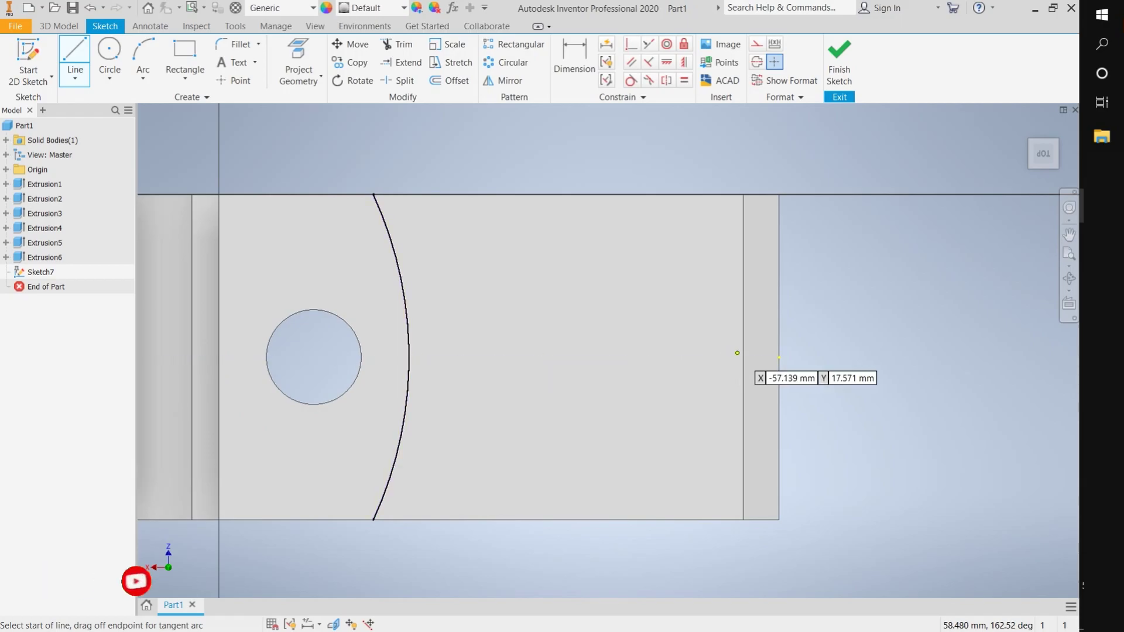
Draw the slot's rectangle lines with 5, 4, 10 and 8 mm lengths.
{"action": "left_click", "coordinate": [743, 356]}
{"action": "scroll", "coordinate": [409, 354], "scroll_direction": "up", "scroll_amount": 3}
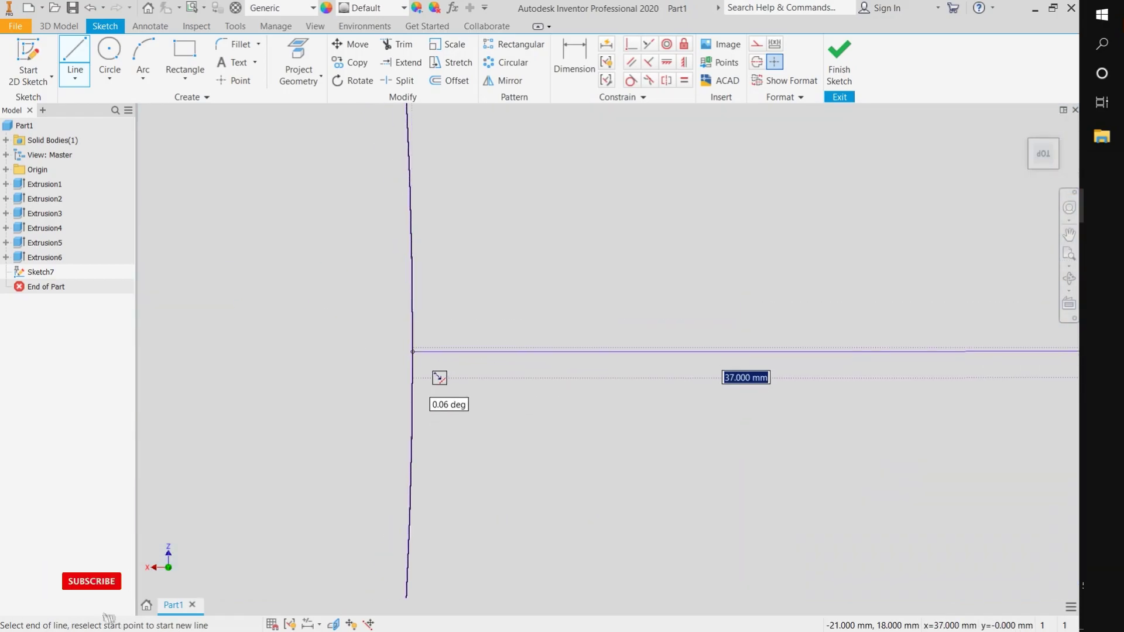
{"action": "left_click", "coordinate": [413, 352]}
{"action": "scroll", "coordinate": [586, 375], "scroll_direction": "down", "scroll_amount": 2}
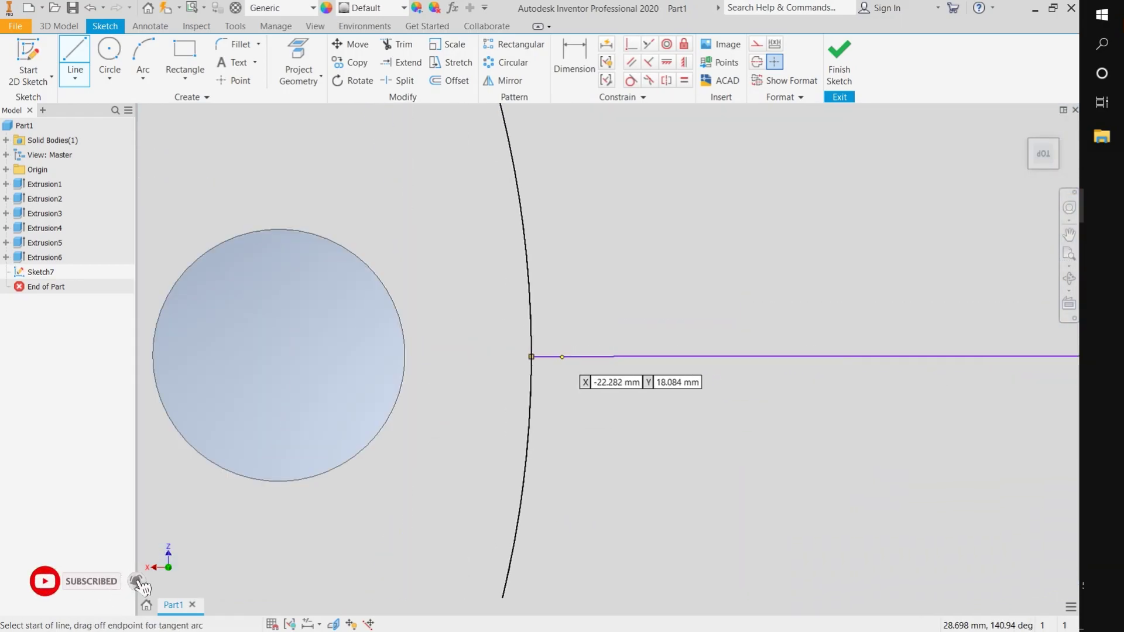
{"action": "scroll", "coordinate": [585, 374], "scroll_direction": "down", "scroll_amount": 3}
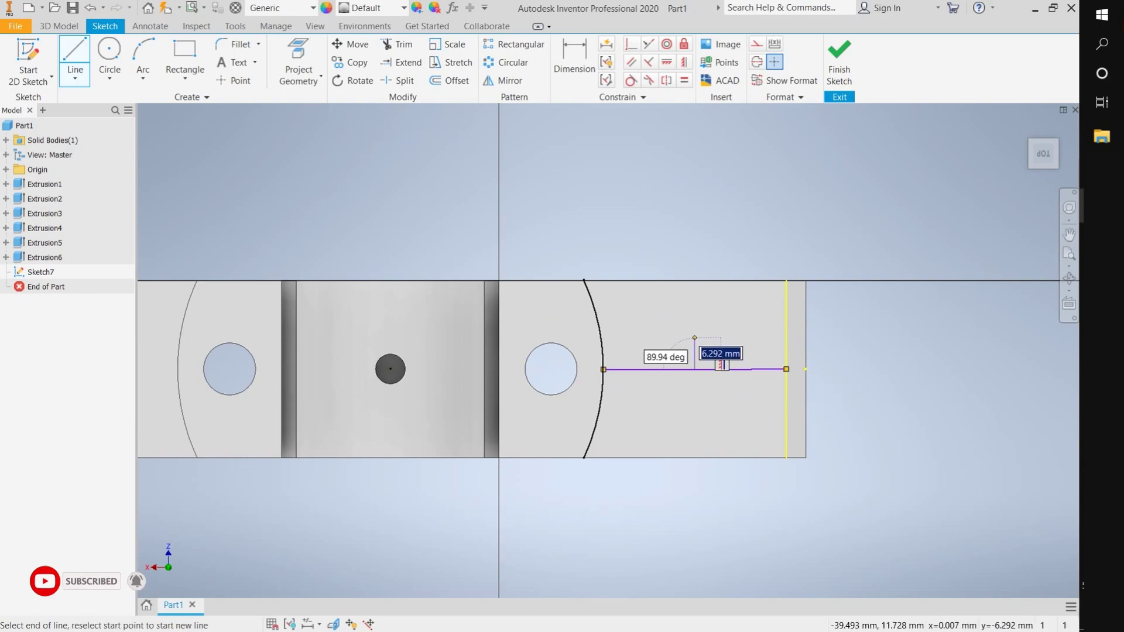
{"action": "type", "text": "5"}
{"action": "key", "text": "Return"}
{"action": "type", "text": "4"}
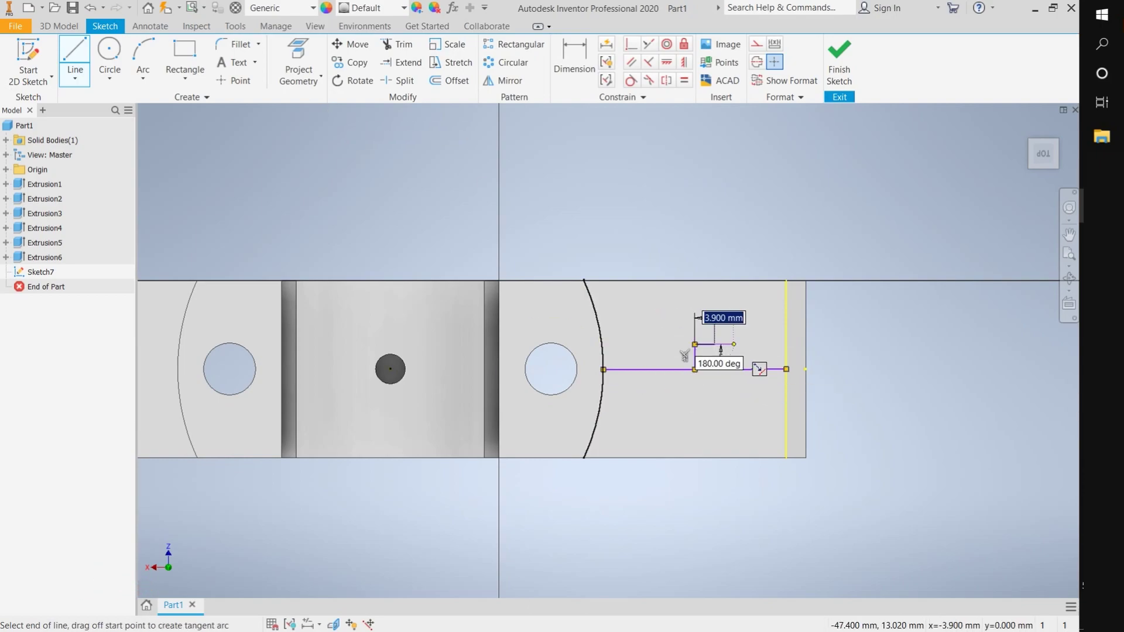
{"action": "key", "text": "Return"}
{"action": "type", "text": "10"}
{"action": "key", "text": "Return"}
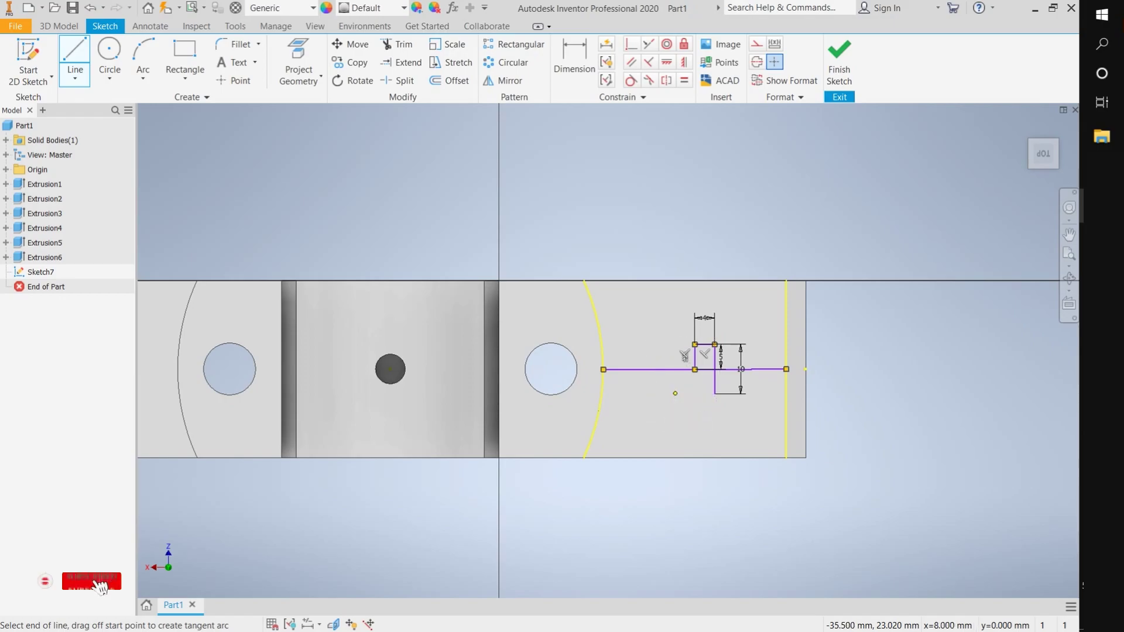
{"action": "type", "text": "8"}
{"action": "key", "text": "Return"}
Add circles at both rectangle ends and trim the overlapping arcs into a slot.
{"action": "left_click", "coordinate": [109, 59]}
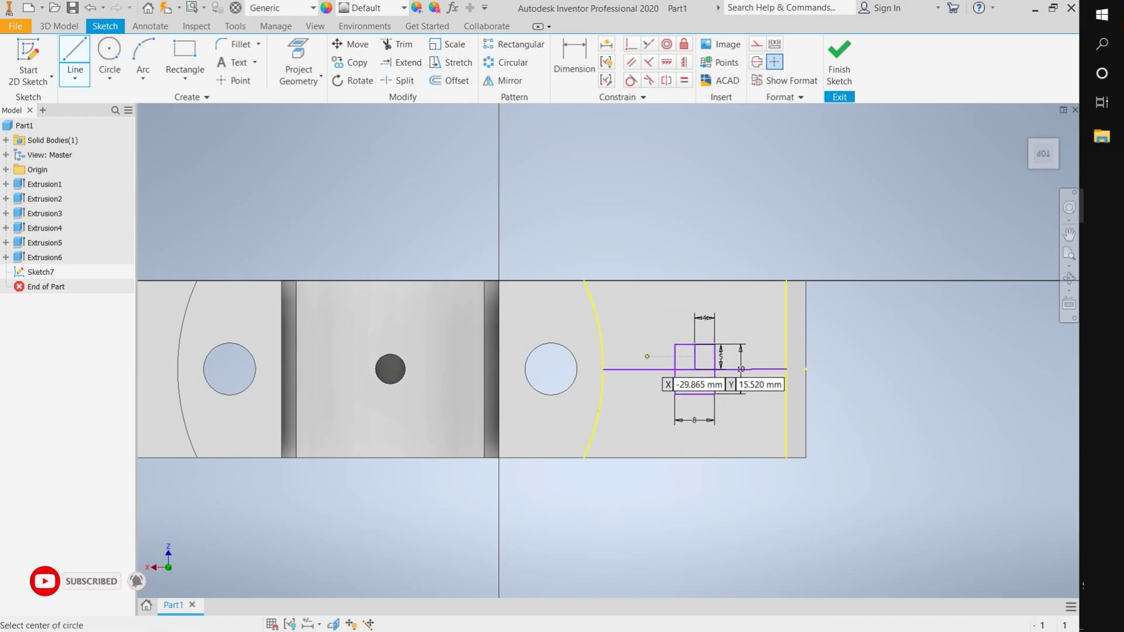
{"action": "left_click", "coordinate": [715, 370]}
{"action": "left_click", "coordinate": [714, 345]}
{"action": "left_click", "coordinate": [675, 369]}
{"action": "left_click", "coordinate": [675, 344]}
{"action": "key", "text": "Escape"}
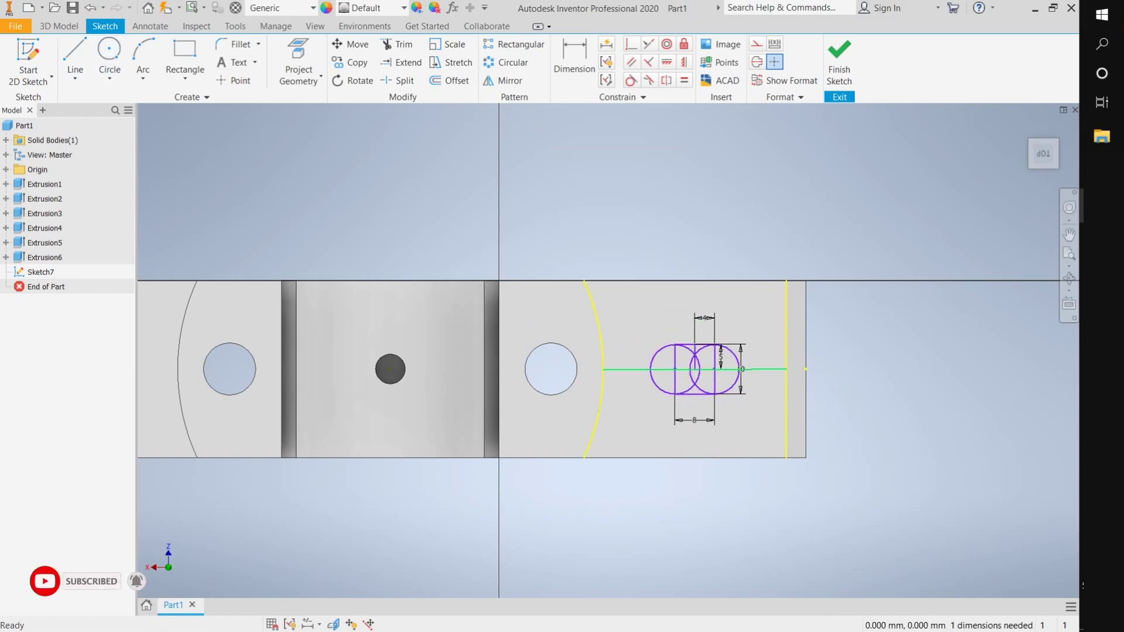
{"action": "scroll", "coordinate": [684, 366], "scroll_direction": "up", "scroll_amount": 3}
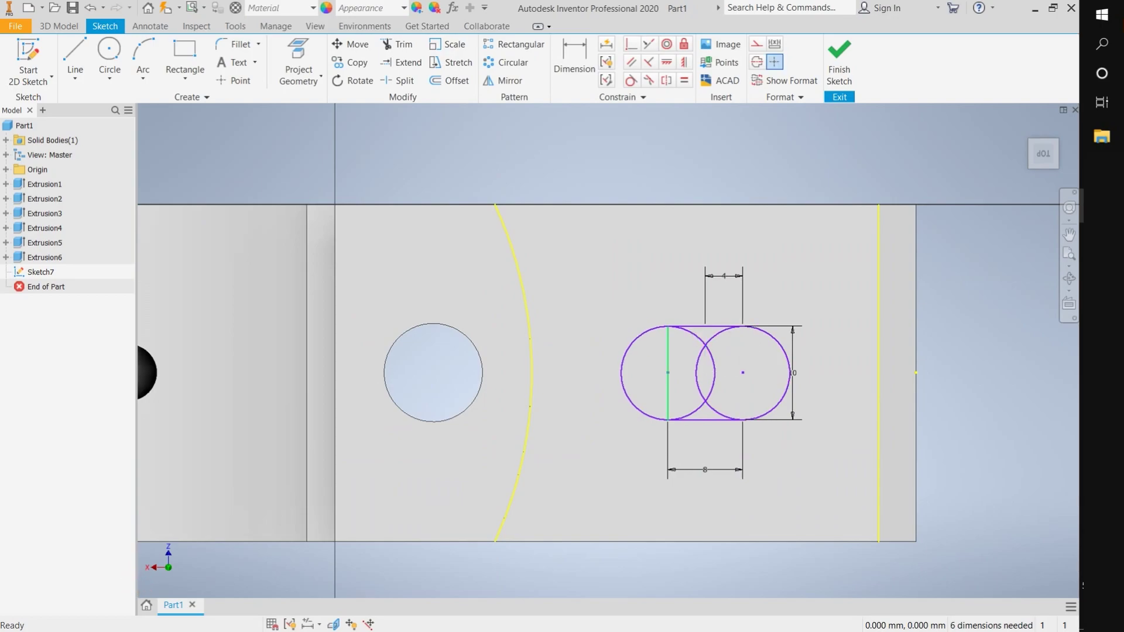
{"action": "left_click", "coordinate": [396, 44]}
{"action": "scroll", "coordinate": [675, 371], "scroll_direction": "down", "scroll_amount": 5}
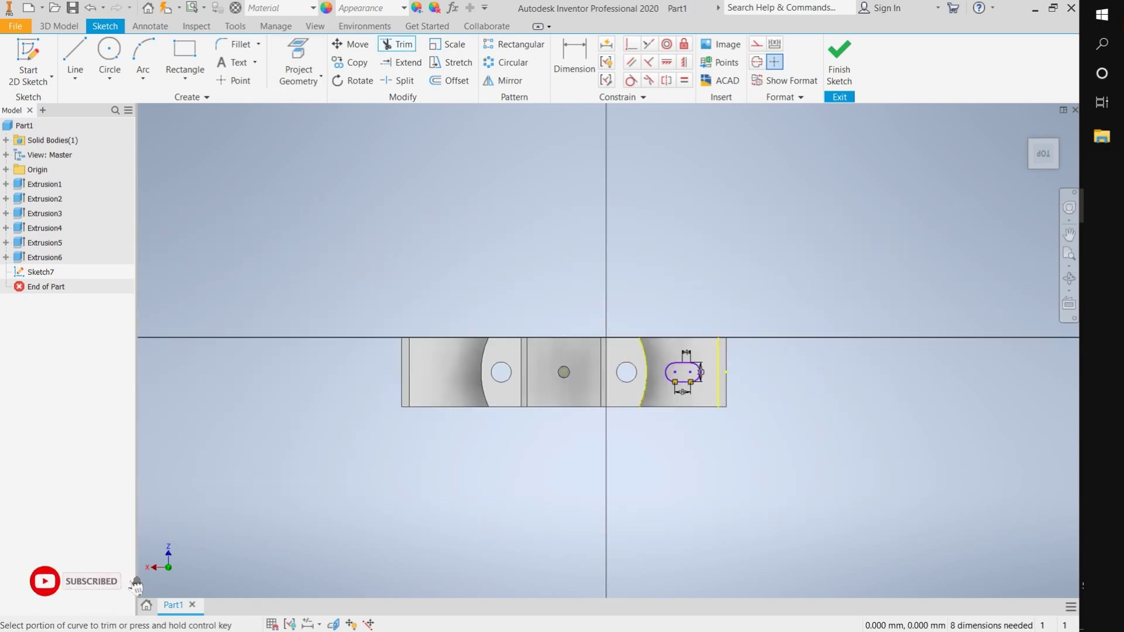
Draw a line from the base's left edge to the curved arc.
{"action": "key", "text": "l"}
{"action": "scroll", "coordinate": [576, 486], "scroll_direction": "up", "scroll_amount": 5}
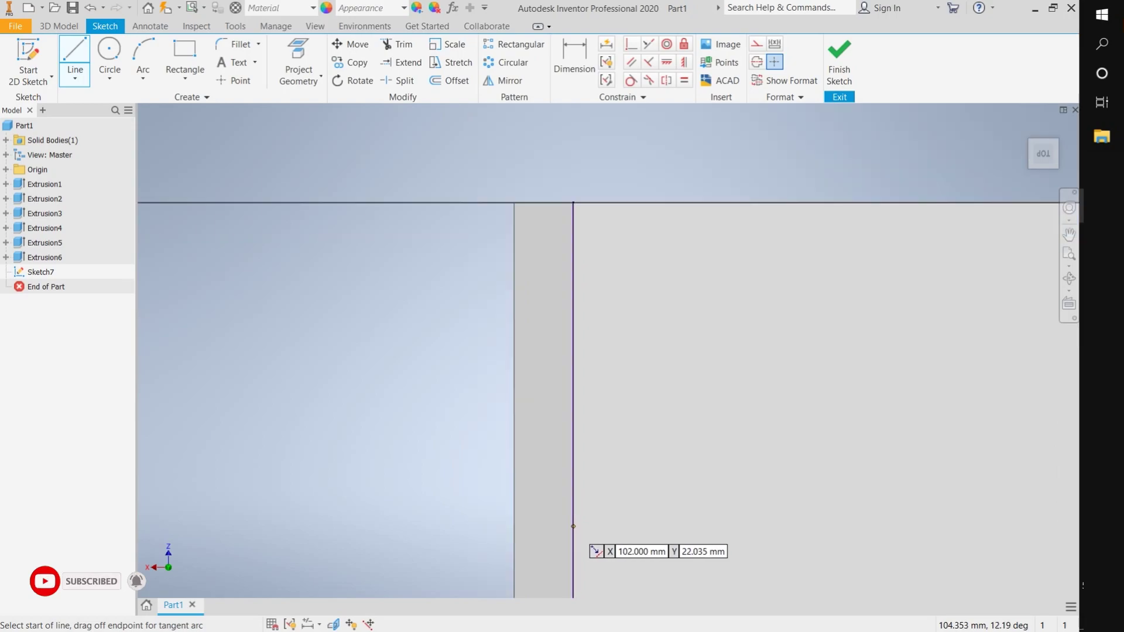
{"action": "scroll", "coordinate": [573, 501], "scroll_direction": "down", "scroll_amount": 3}
{"action": "left_click", "coordinate": [572, 503]}
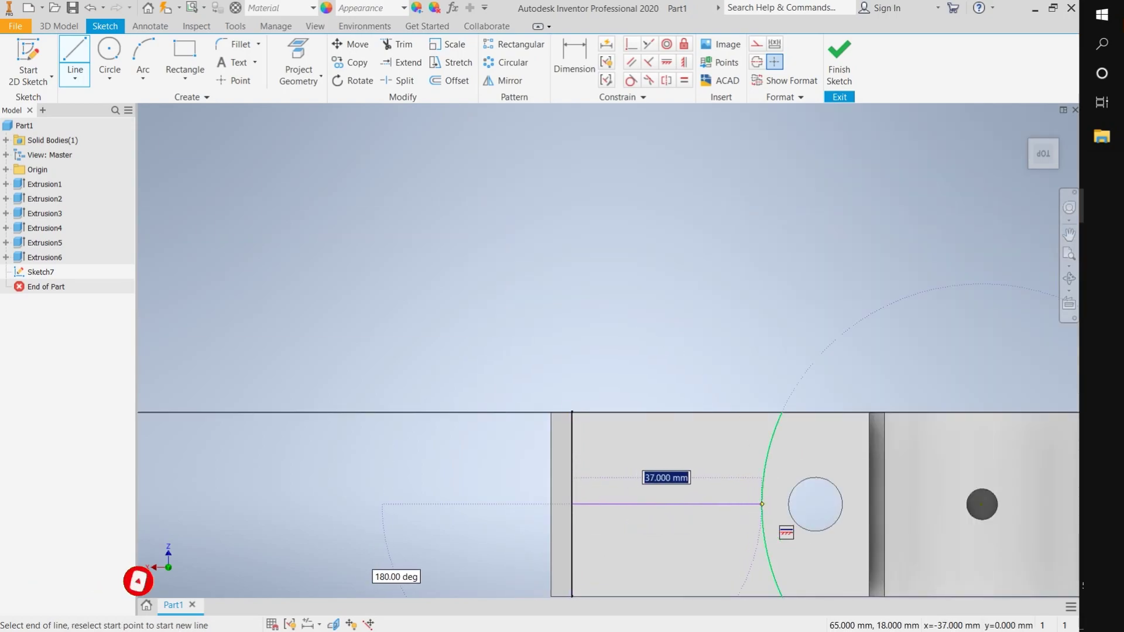
{"action": "left_click", "coordinate": [761, 503]}
{"action": "key", "text": "Escape"}
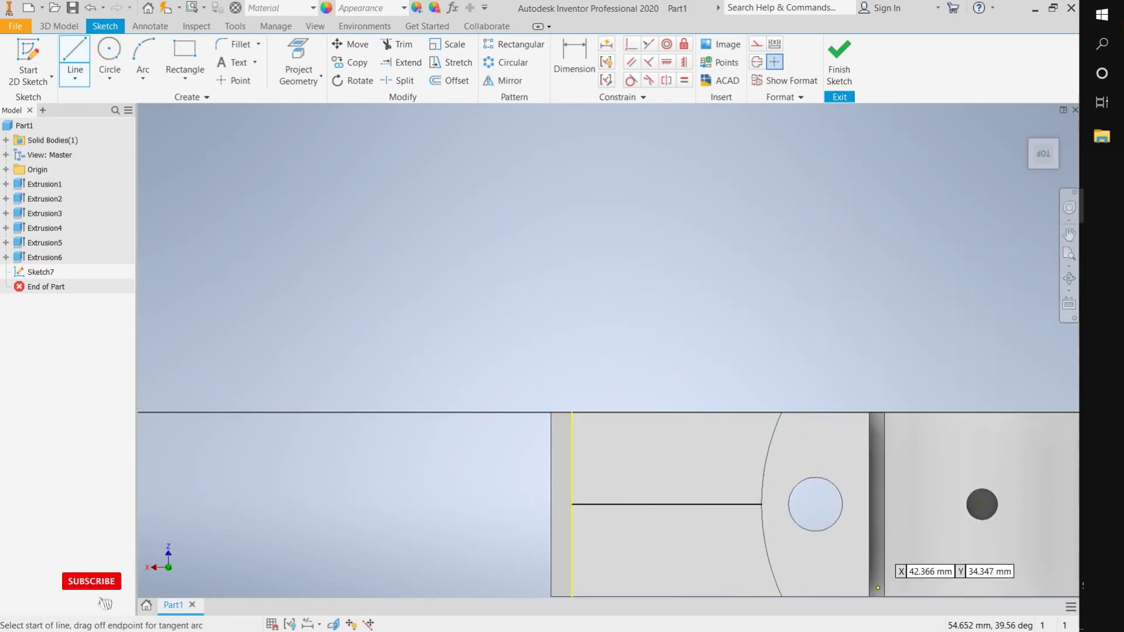
Draw the left slot rectangle with 4 mm top, 10 mm side and 8 mm bottom edges.
{"action": "scroll", "coordinate": [709, 527], "scroll_direction": "up", "scroll_amount": 3}
{"action": "left_click", "coordinate": [628, 485]}
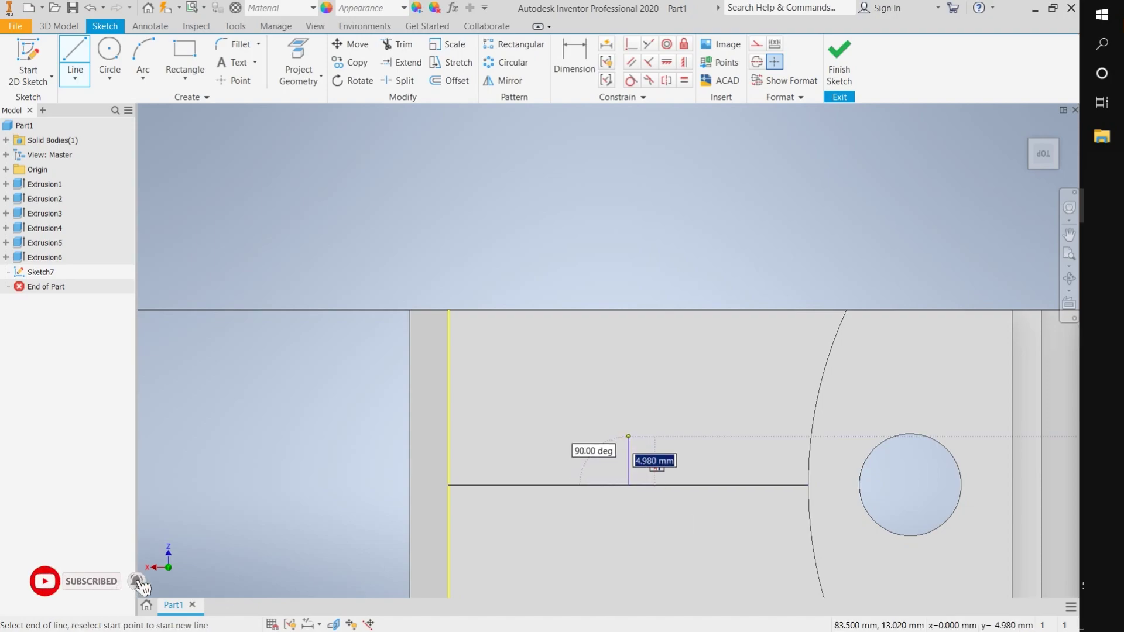
{"action": "left_click", "coordinate": [628, 436]}
{"action": "left_click", "coordinate": [666, 436]}
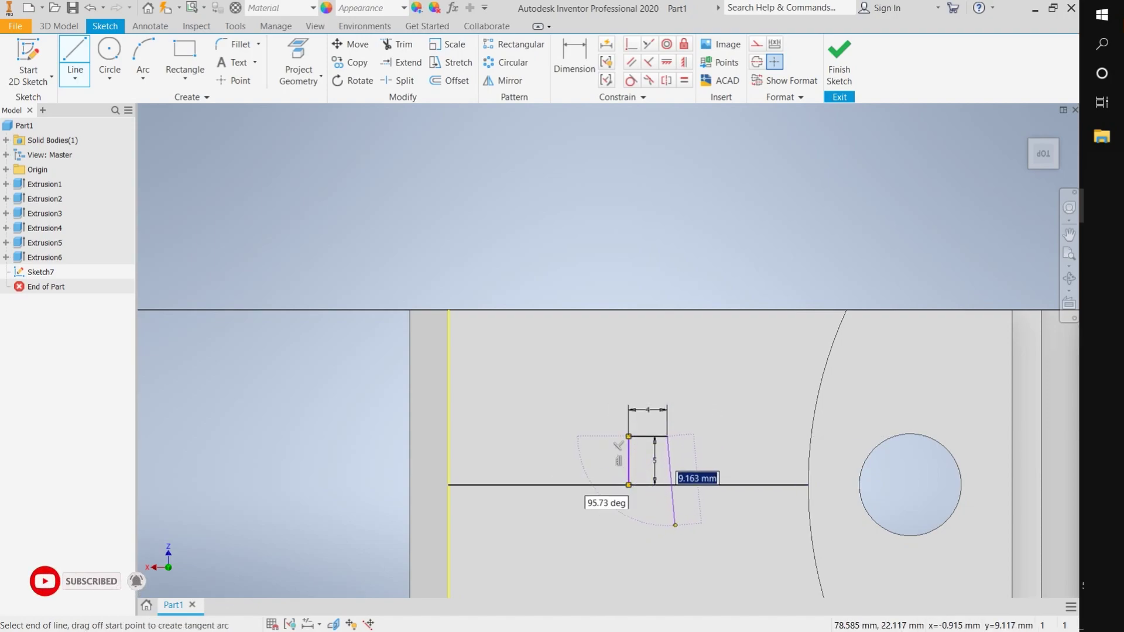
{"action": "key", "text": "Return"}
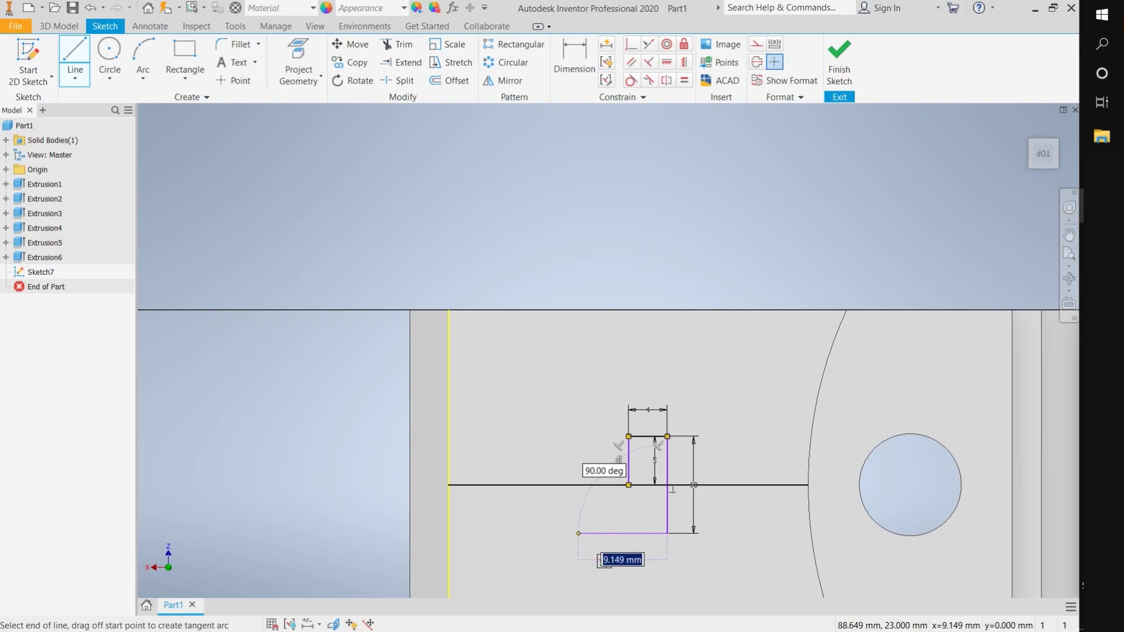
{"action": "type", "text": "8"}
{"action": "key", "text": "Return"}
{"action": "left_click", "coordinate": [589, 435]}
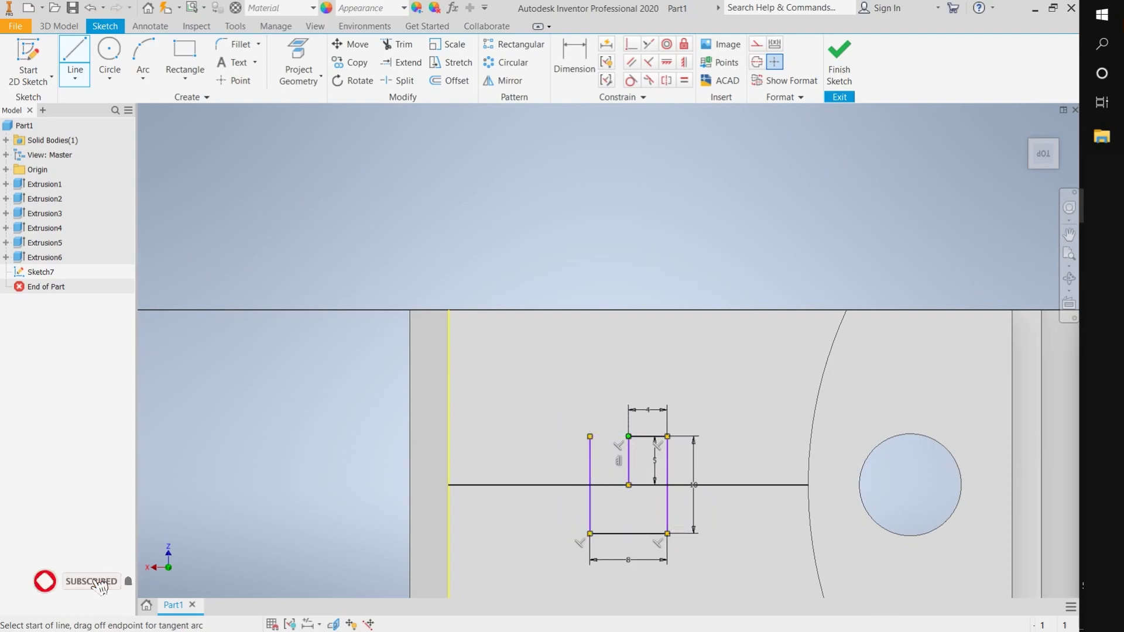
Add circles at both ends of the left slot rectangle.
{"action": "key", "text": "c"}
{"action": "left_click", "coordinate": [667, 485]}
{"action": "left_click", "coordinate": [667, 436]}
{"action": "left_click", "coordinate": [590, 485]}
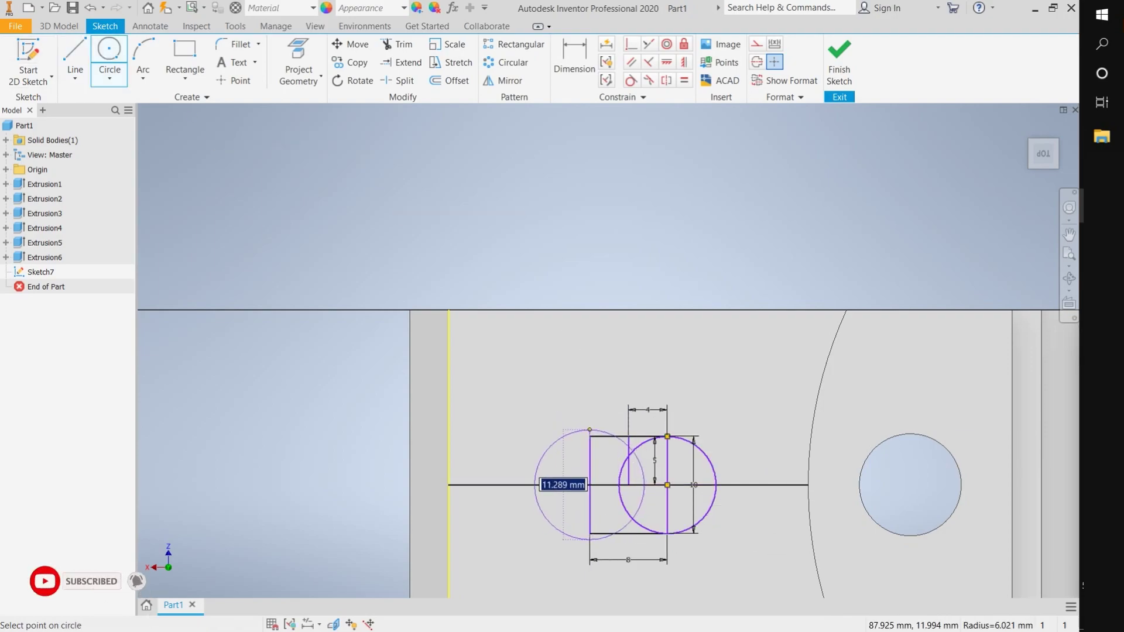
{"action": "left_click", "coordinate": [589, 436]}
{"action": "key", "text": "Escape"}
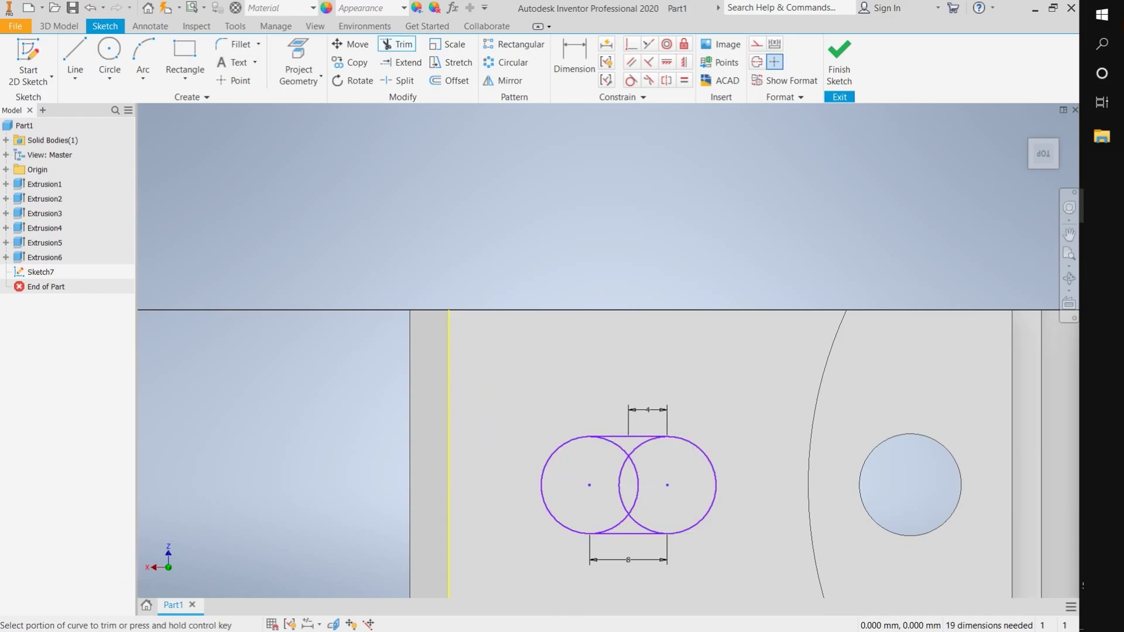
Cut both slot profiles through the base flanges in the flipped direction.
{"action": "key", "text": "e"}
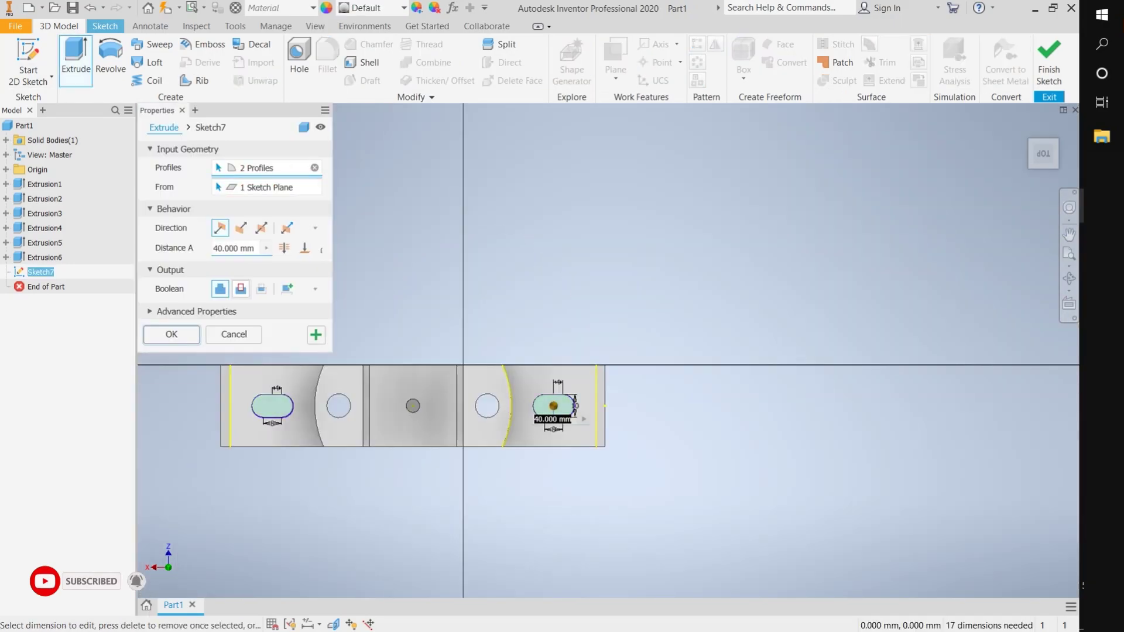
{"action": "left_click", "coordinate": [240, 288]}
{"action": "left_click", "coordinate": [1030, 140]}
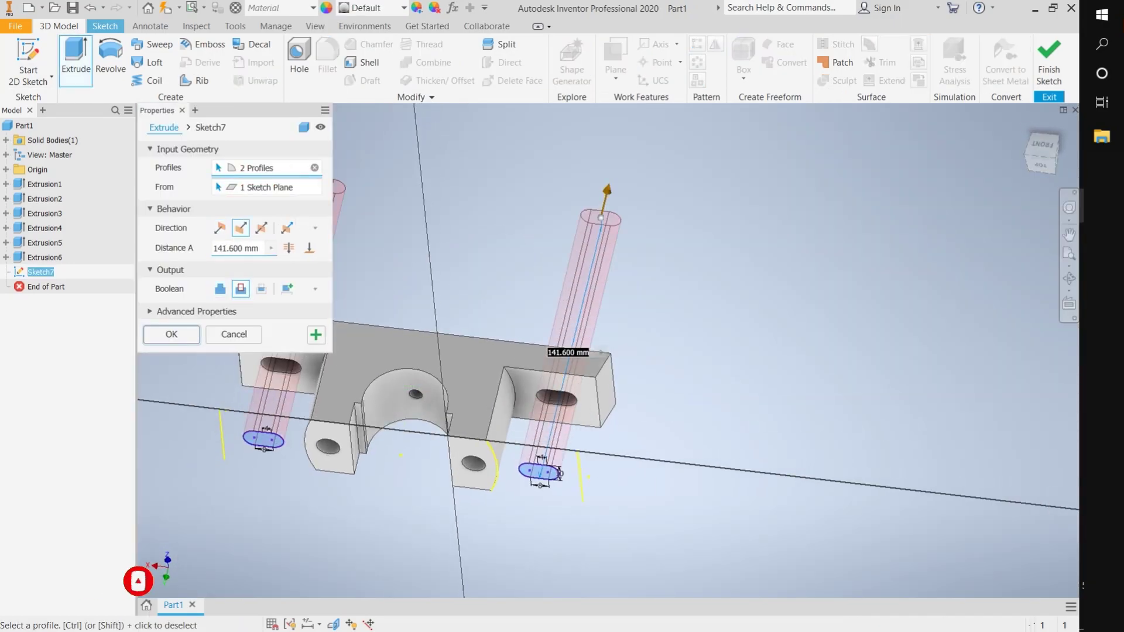
{"action": "key", "text": "Return"}
{"action": "key", "text": "F5"}
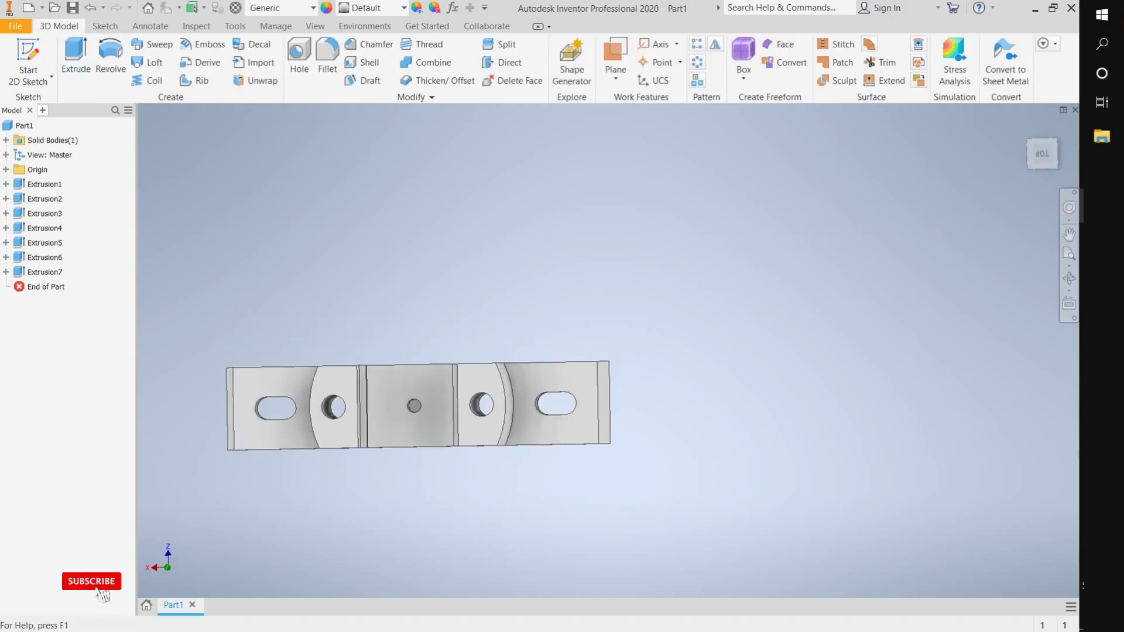
Round the base's two raised-support faces with a 2 mm face fillet (Fillet1).
{"action": "key", "text": "f"}
{"action": "middle_click_drag", "start_coordinate": [410, 404], "coordinate": [445, 421], "text": "shift"}
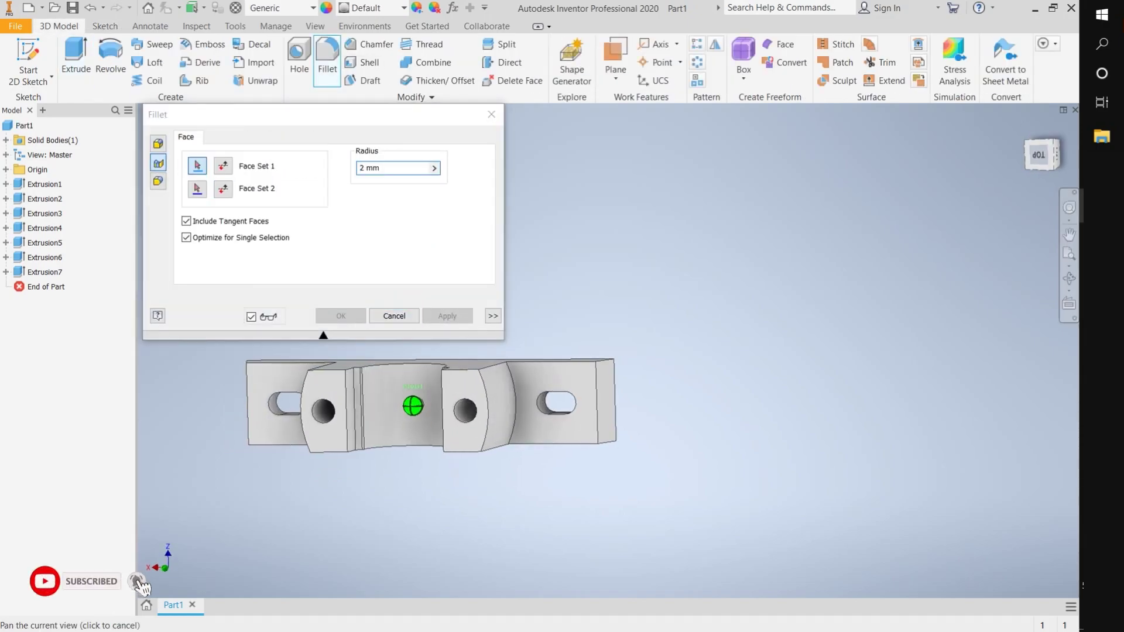
{"action": "left_click", "coordinate": [439, 404]}
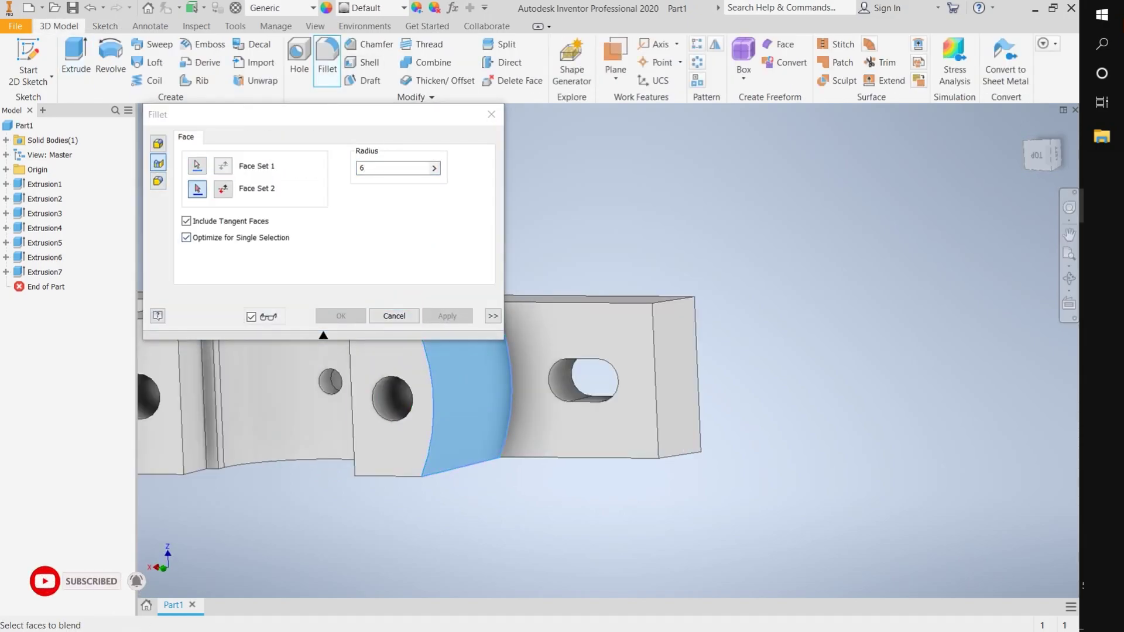
{"action": "left_click", "coordinate": [615, 404]}
{"action": "left_click", "coordinate": [447, 315]}
Add a second face fillet at 6 mm radius (Fillet2) on the base's right side.
{"action": "middle_click_drag", "start_coordinate": [492, 398], "coordinate": [468, 398], "text": "shift"}
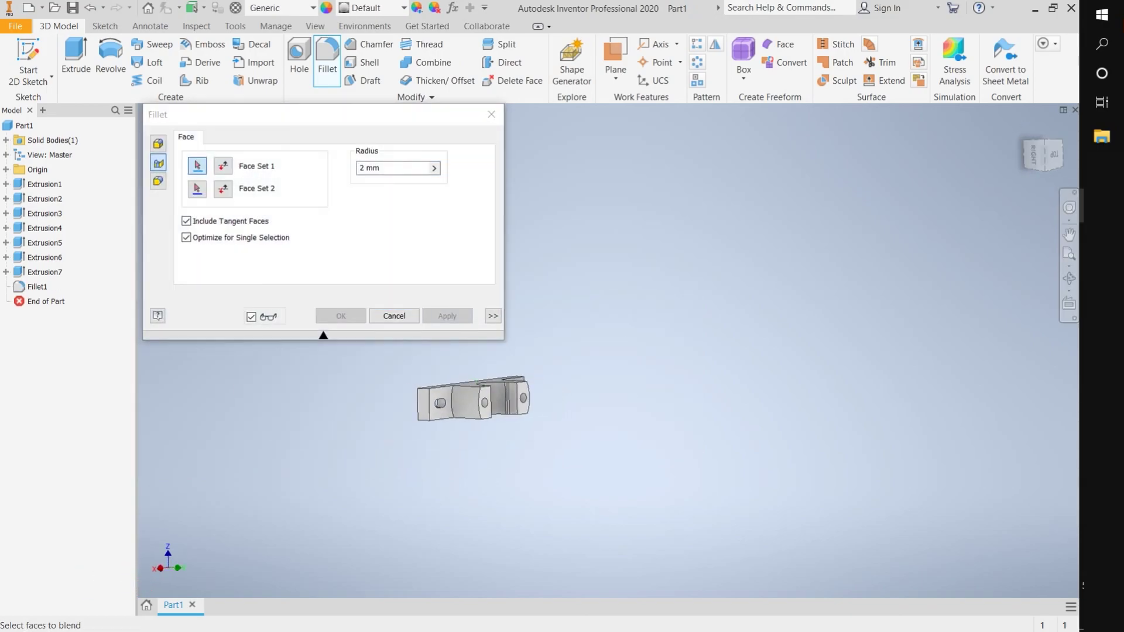
{"action": "type", "text": "6"}
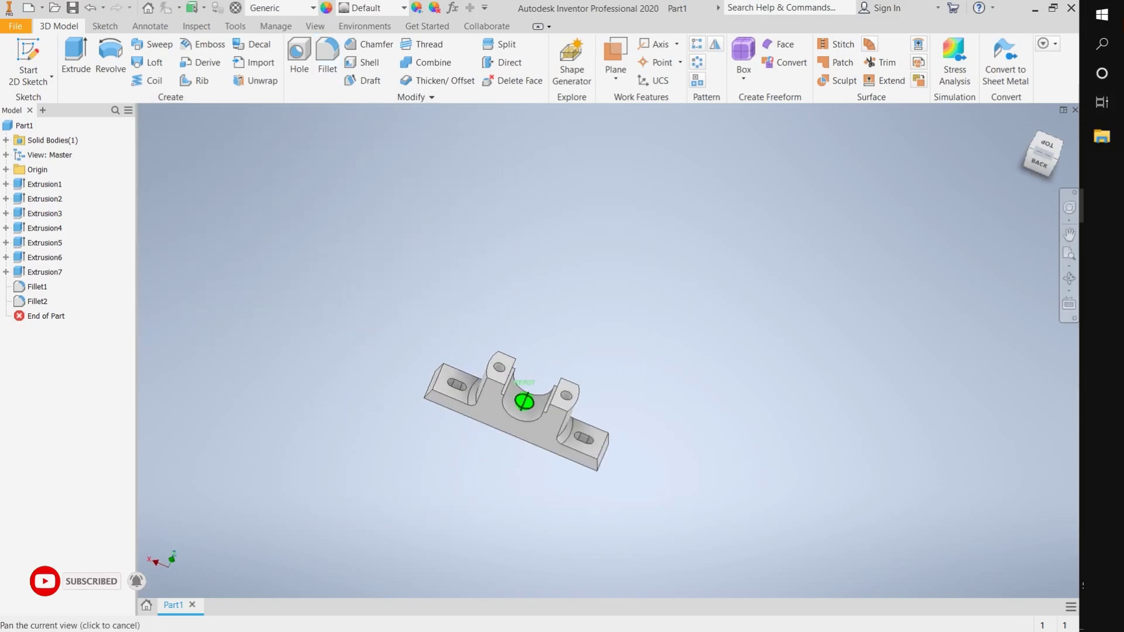
{"action": "left_click", "coordinate": [630, 287]}
Draw concentric 38 mm and 72 mm circles centred on the origin.
{"action": "left_click", "coordinate": [608, 350]}
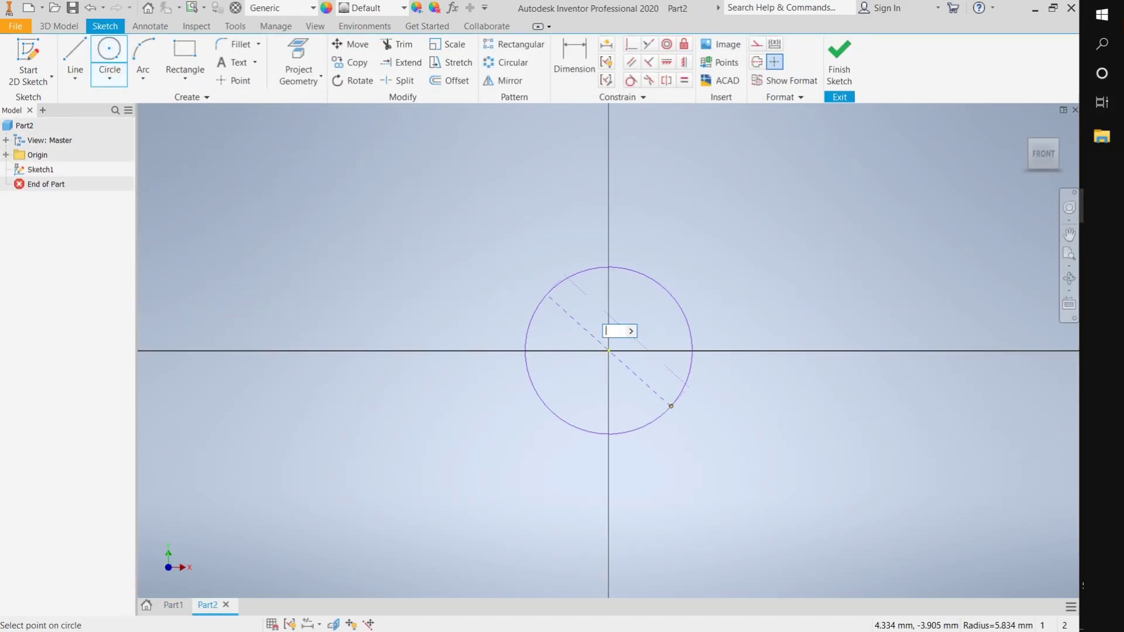
{"action": "type", "text": "38"}
{"action": "key", "text": "Return"}
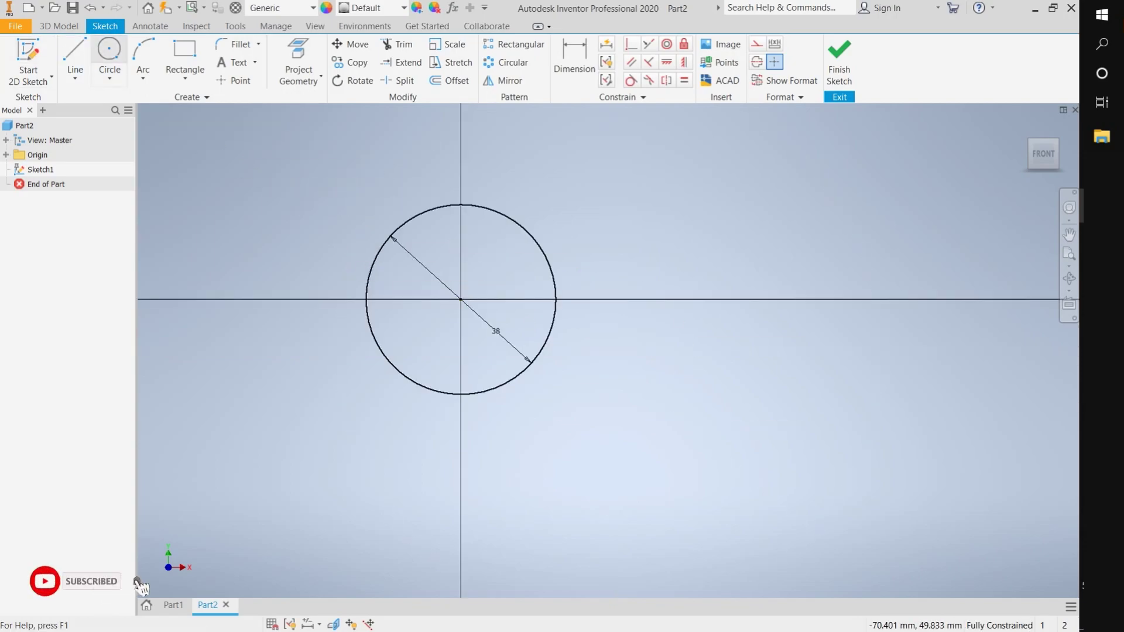
{"action": "left_click", "coordinate": [460, 299]}
{"action": "type", "text": "2"}
{"action": "key", "text": "Return"}
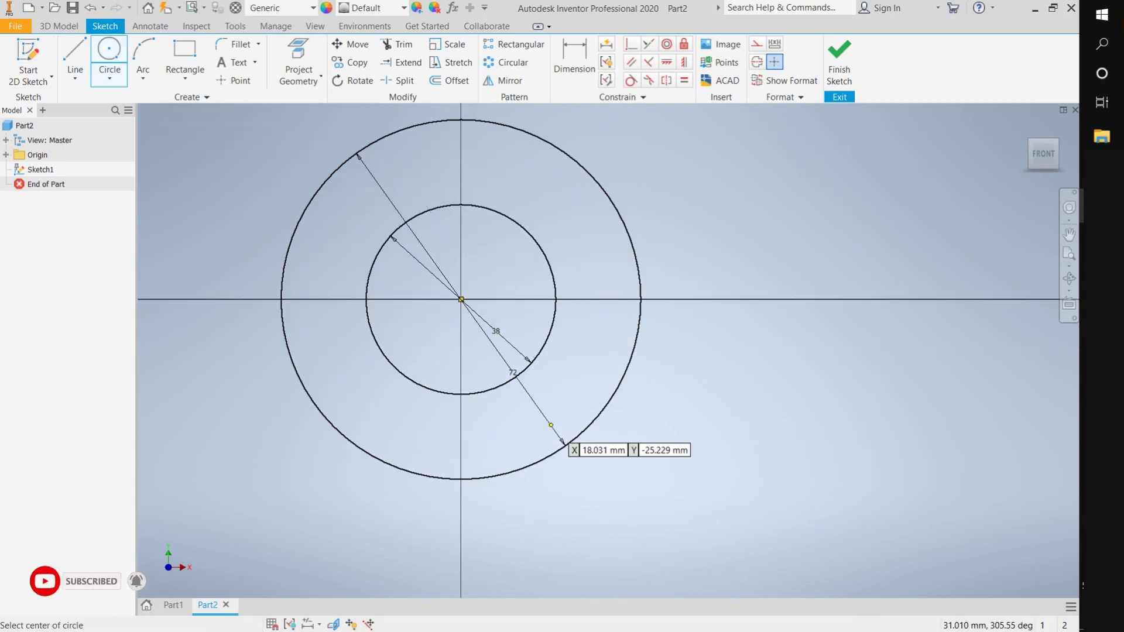
Draw a line chain from the origin with 6, 22, 22 and 12 mm segments.
{"action": "key", "text": "l"}
{"action": "left_click", "coordinate": [461, 299]}
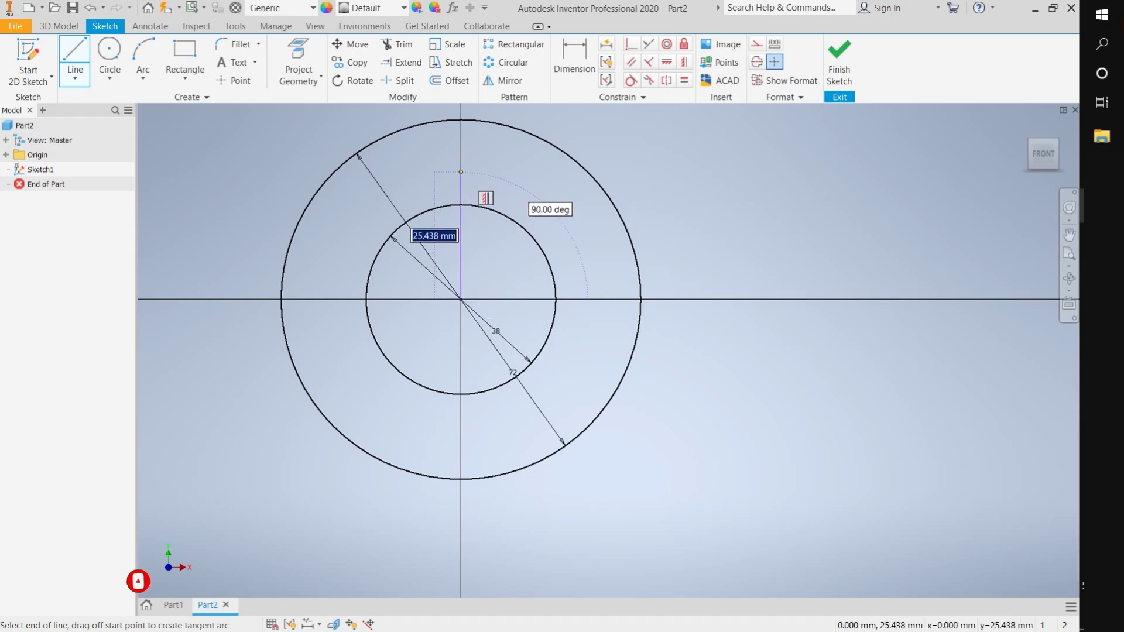
{"action": "key", "text": "Return"}
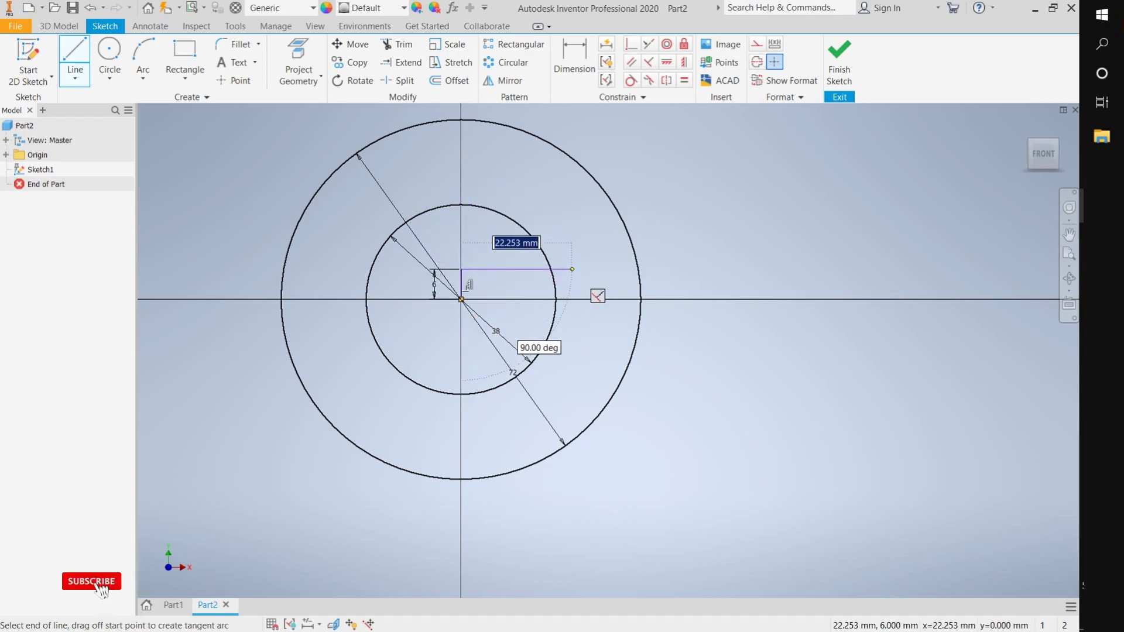
{"action": "type", "text": "22"}
{"action": "key", "text": "Return"}
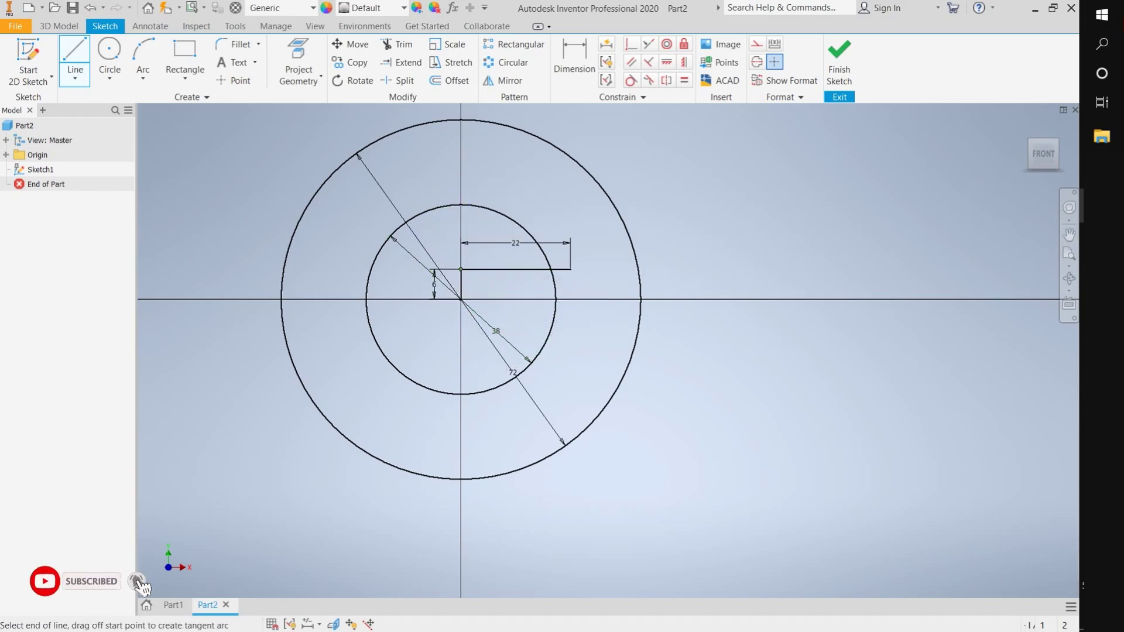
{"action": "type", "text": "22"}
{"action": "key", "text": "Return"}
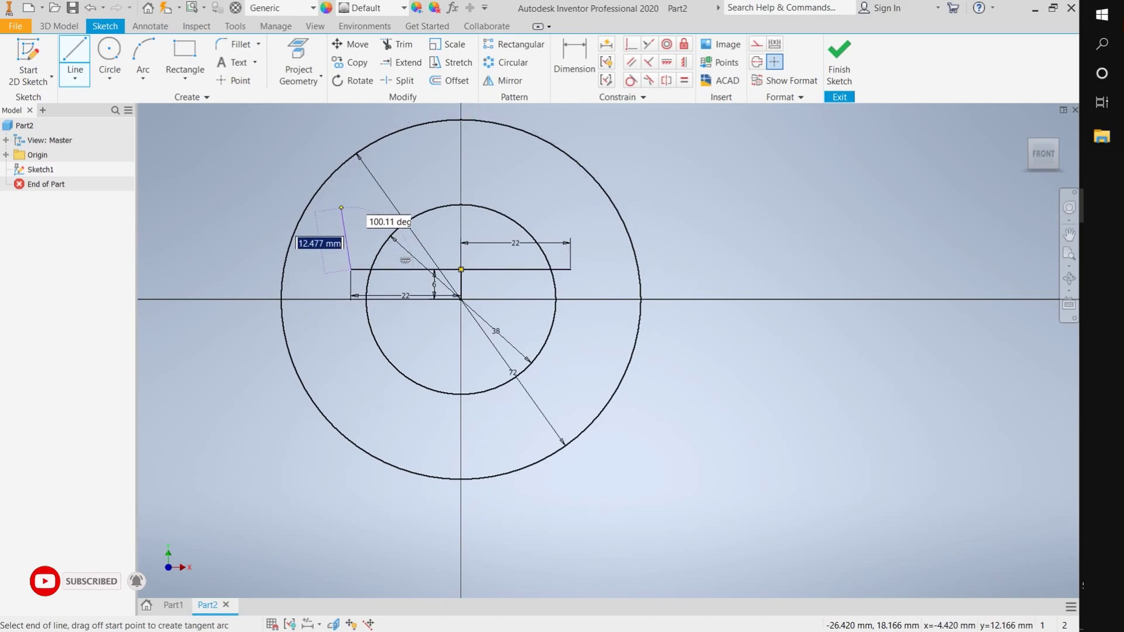
{"action": "type", "text": "12"}
{"action": "key", "text": "Return"}
{"action": "key", "text": "Escape"}
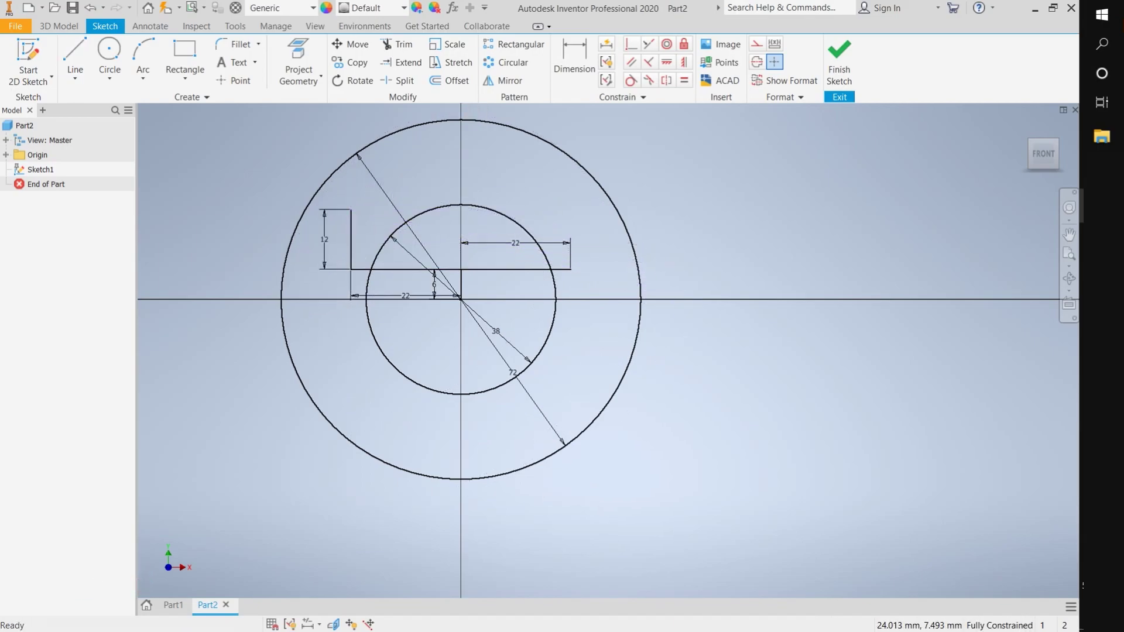
Add a 12 mm right upright line at the profile's right end.
{"action": "key", "text": "l"}
{"action": "left_click", "coordinate": [570, 269]}
{"action": "type", "text": "12"}
{"action": "key", "text": "Return"}
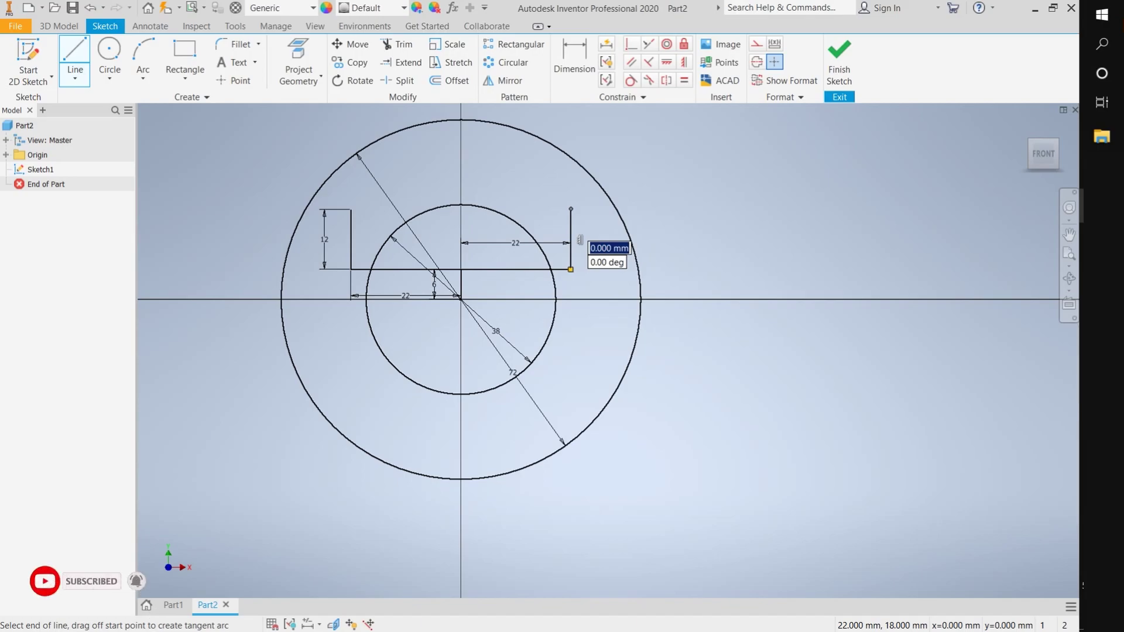
{"action": "key", "text": "Escape"}
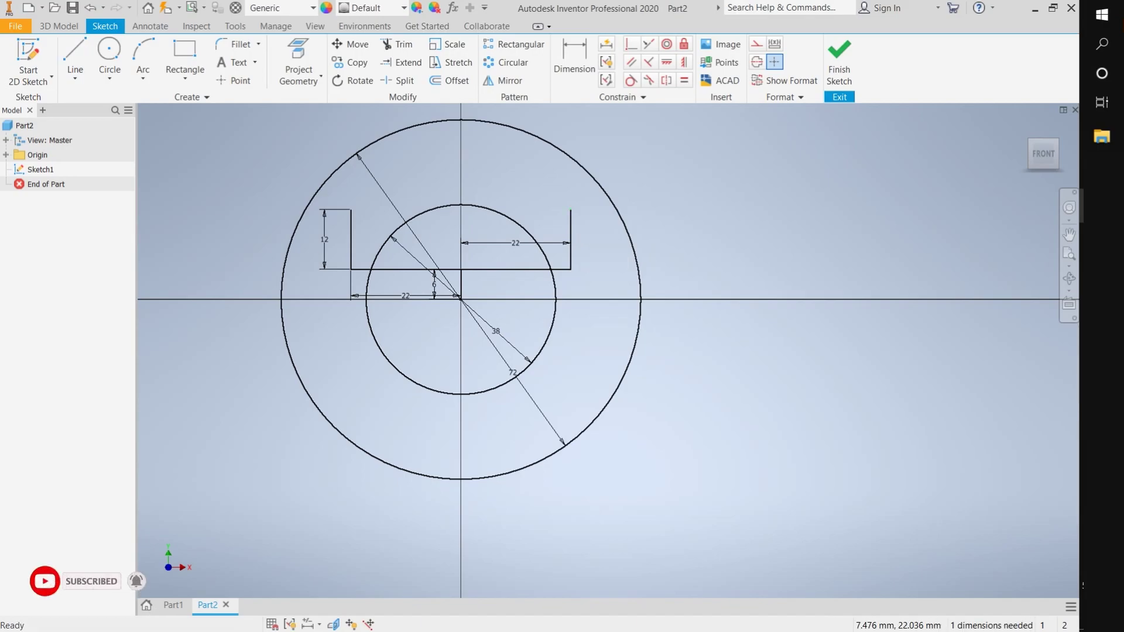
{"action": "key", "text": "l"}
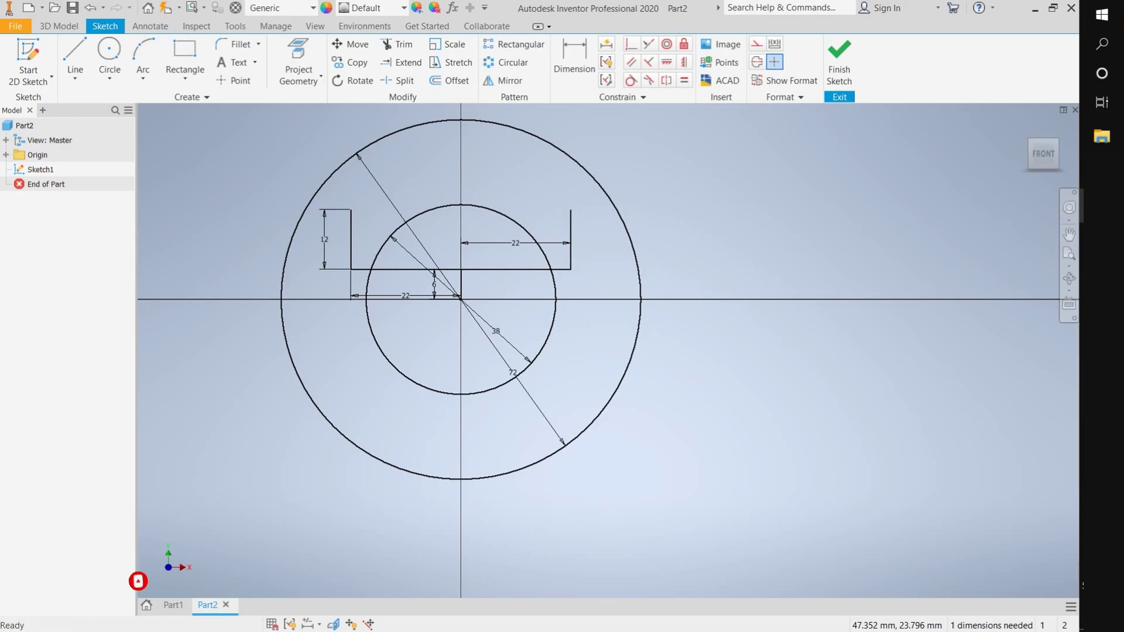
{"action": "key", "text": "l"}
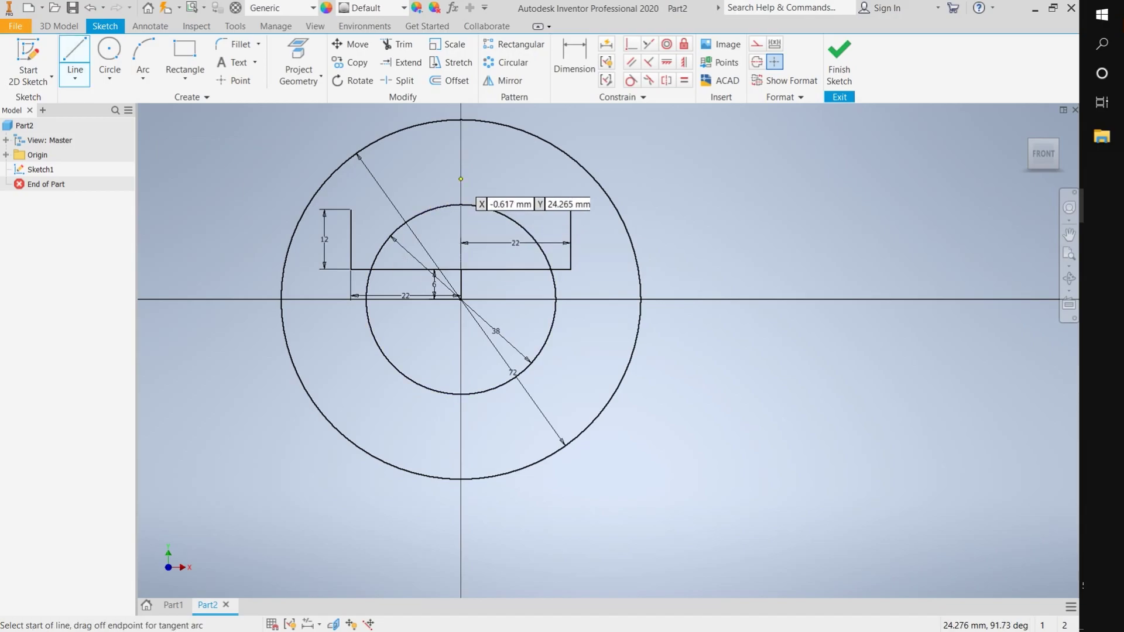
Draw the right flange lines: 43 mm long, 21 mm edge and 10 mm outer side.
{"action": "left_click", "coordinate": [461, 185]}
{"action": "type", "text": "43"}
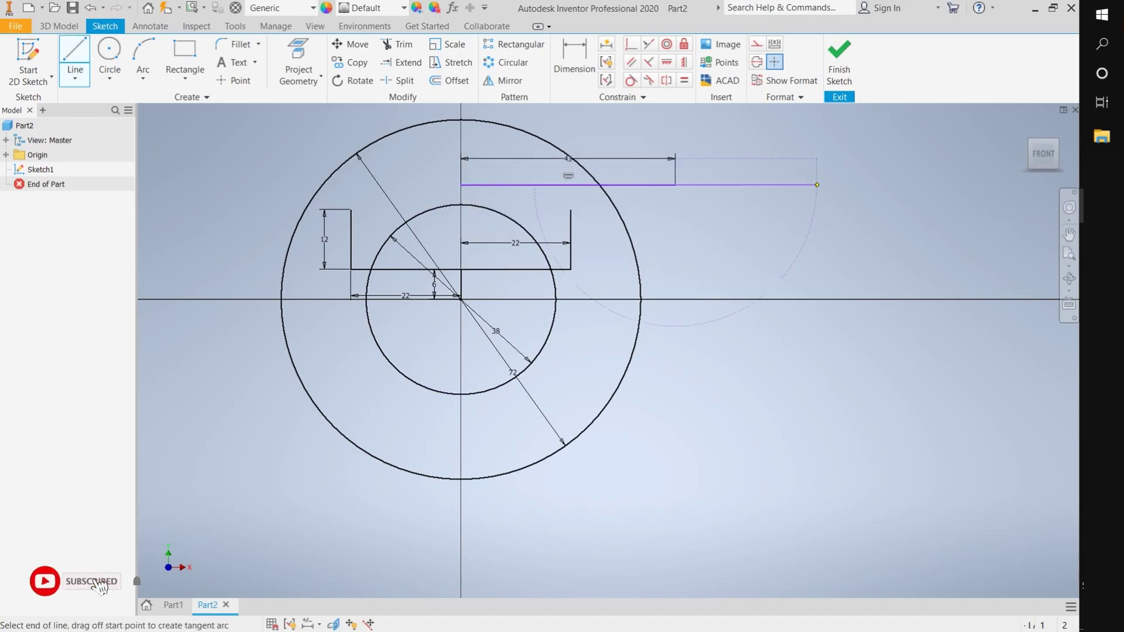
{"action": "key", "text": "Return"}
{"action": "left_click", "coordinate": [571, 209]}
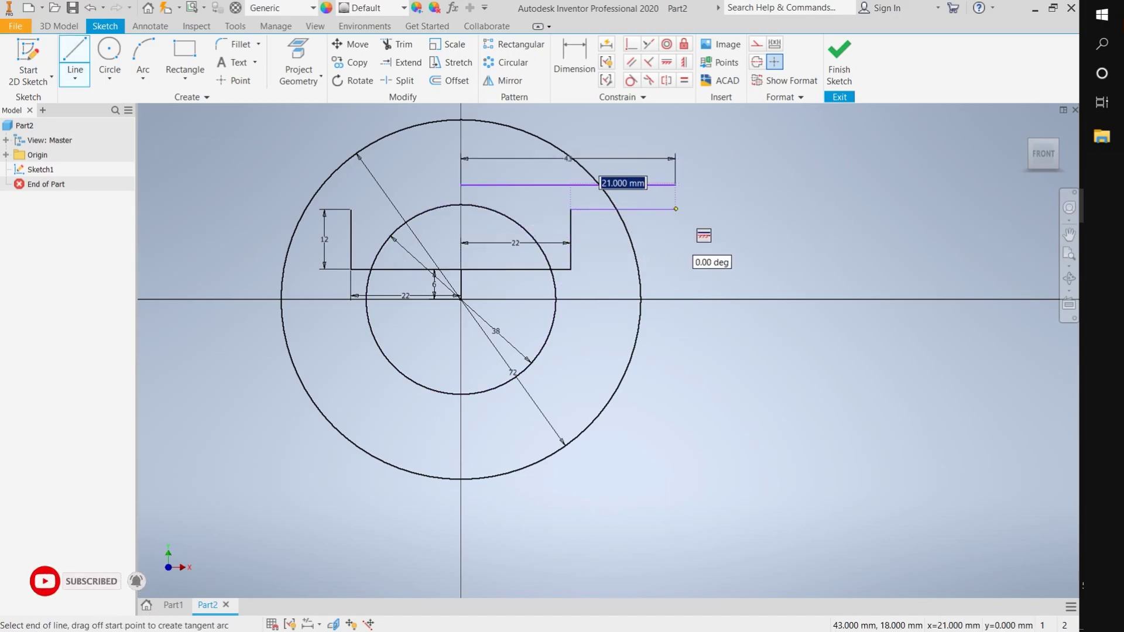
{"action": "left_click", "coordinate": [676, 209]}
{"action": "left_click", "coordinate": [676, 158]}
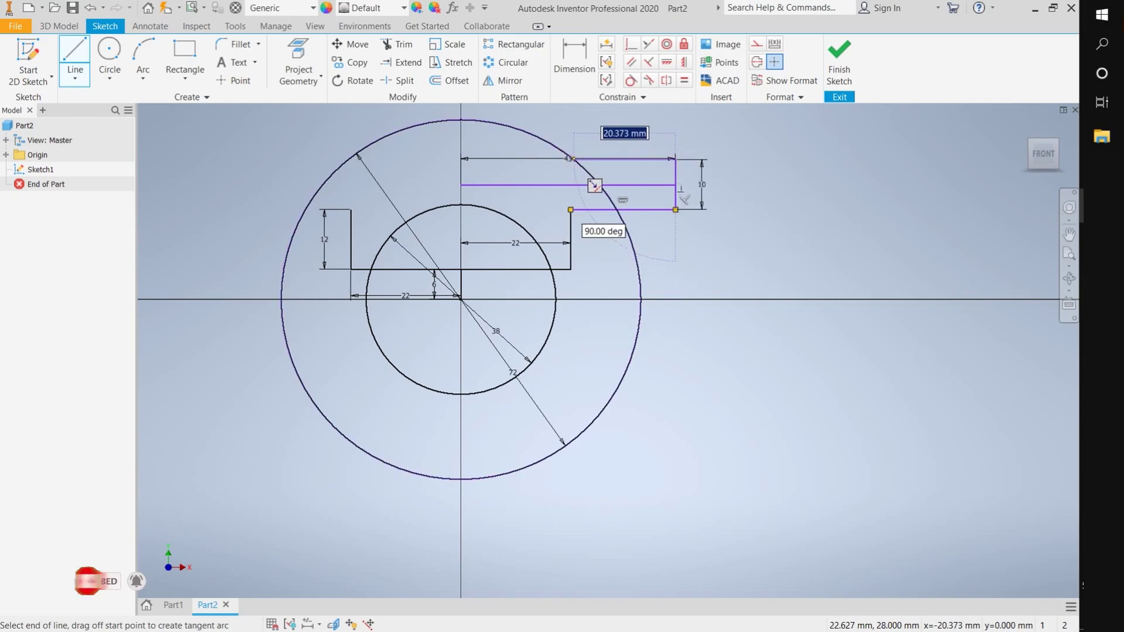
{"action": "left_click", "coordinate": [523, 159]}
{"action": "key", "text": "Escape"}
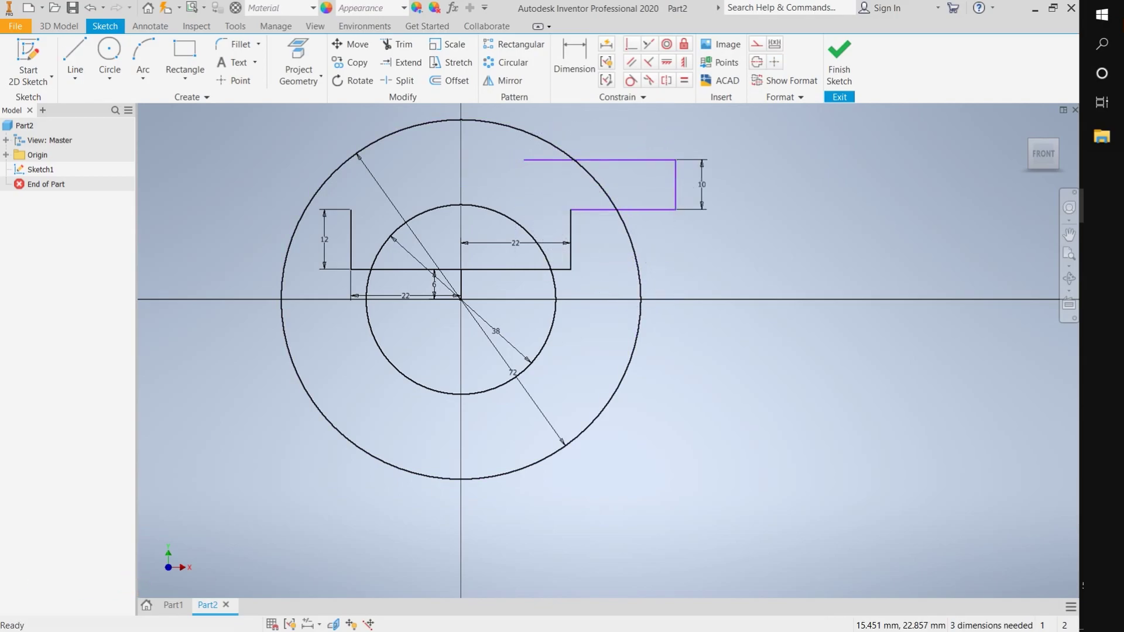
Draw the matching left flange with 43 mm, 21 mm and 10 mm lines.
{"action": "key", "text": "l"}
{"action": "left_click", "coordinate": [350, 209]}
{"action": "key", "text": "l"}
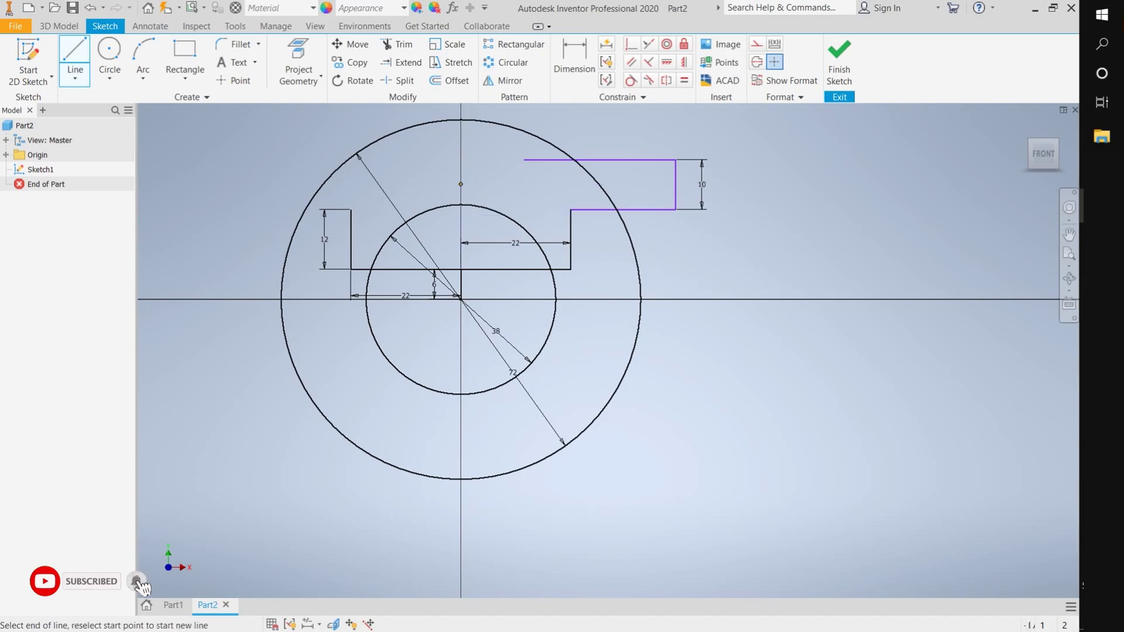
{"action": "left_click", "coordinate": [460, 184]}
{"action": "type", "text": "43"}
{"action": "key", "text": "Return"}
{"action": "left_click", "coordinate": [246, 209]}
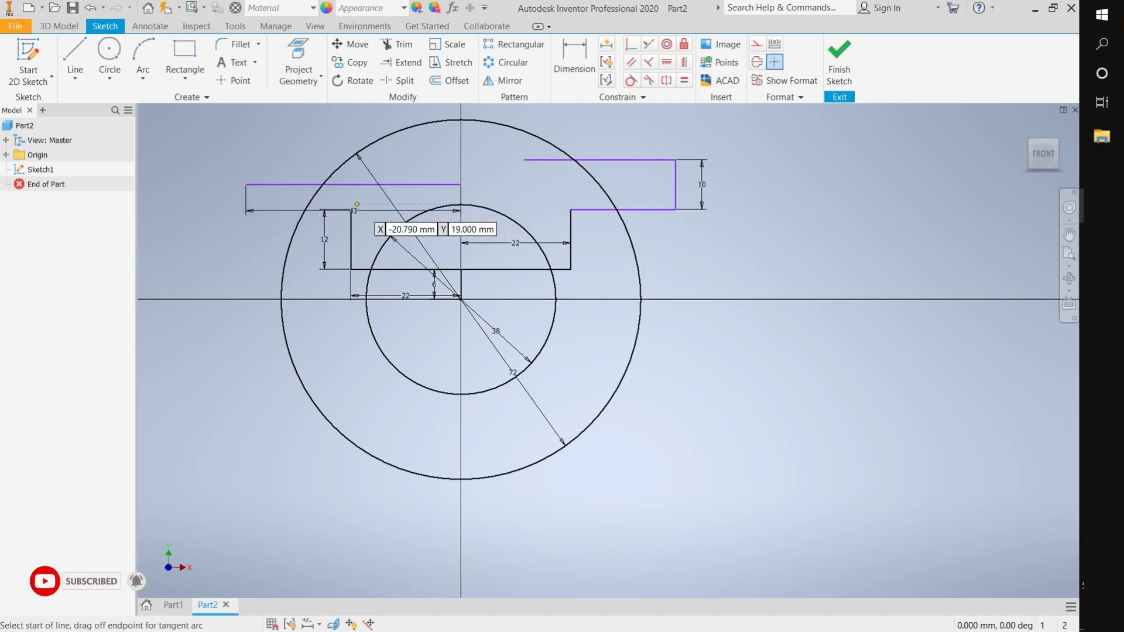
{"action": "left_click", "coordinate": [350, 209]}
{"action": "left_click", "coordinate": [246, 209]}
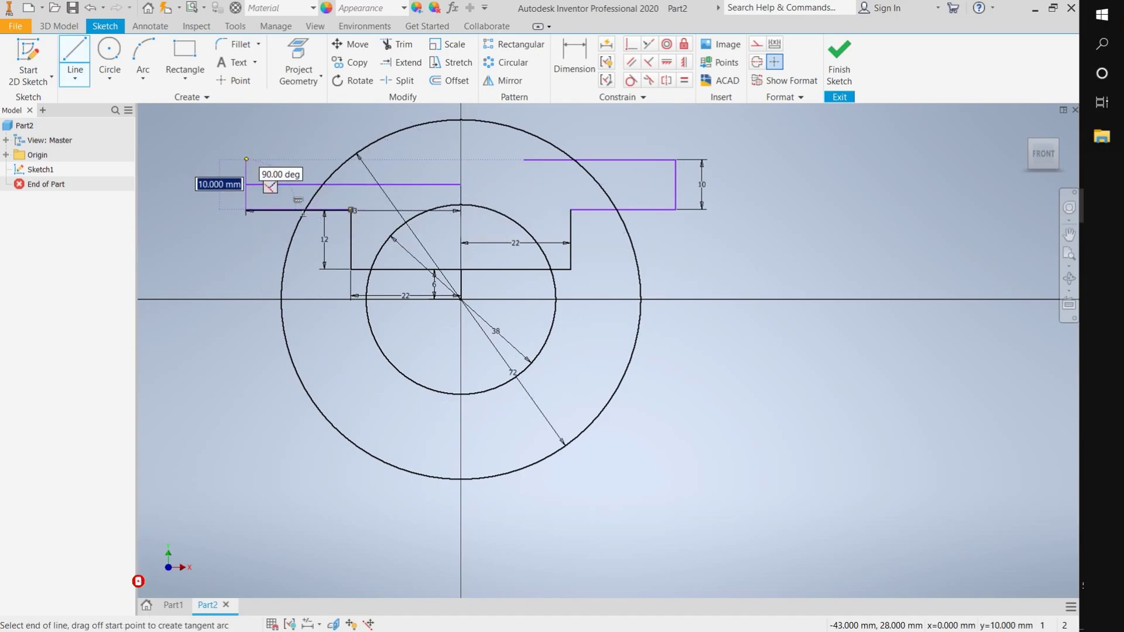
{"action": "left_click", "coordinate": [247, 158]}
{"action": "key", "text": "Escape"}
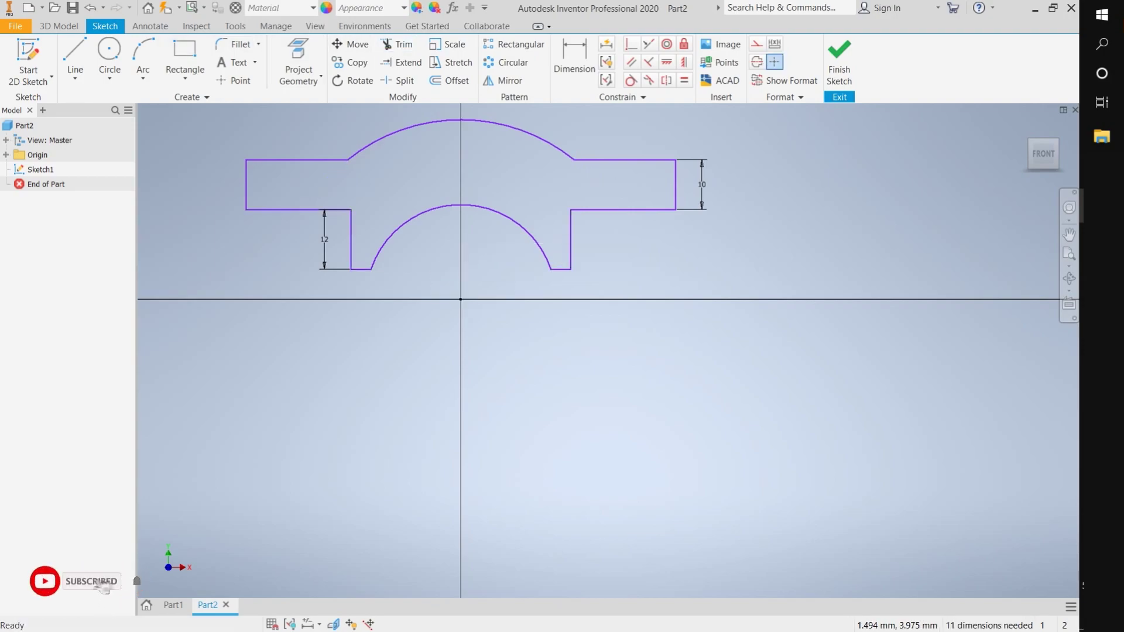
{"action": "key", "text": "e"}
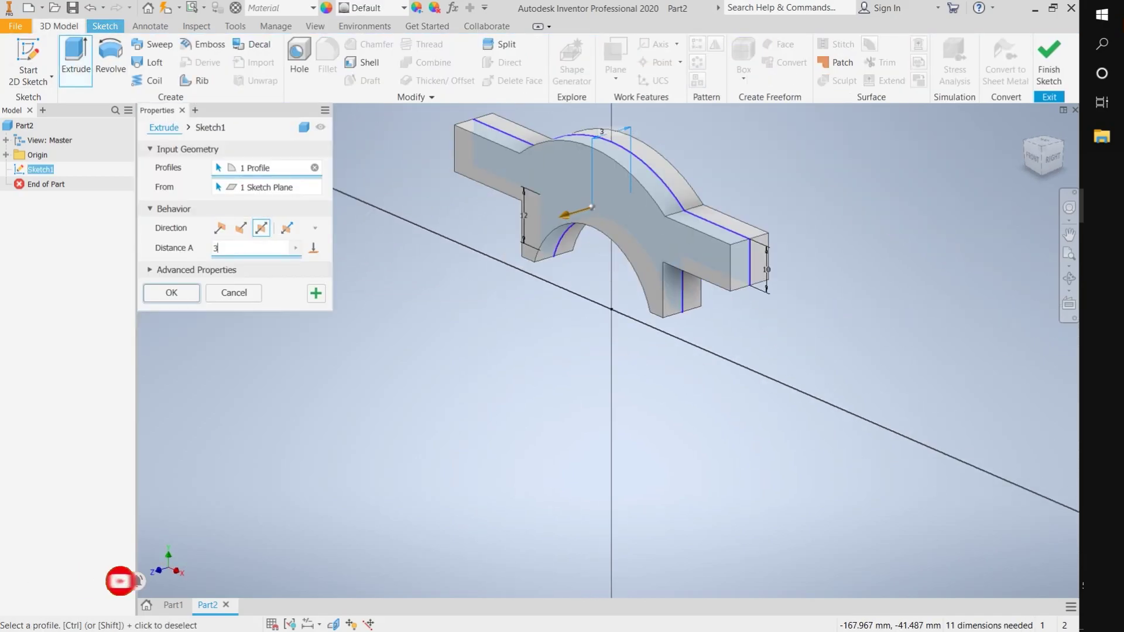
Confirm the cap extrusion (Extrusion1), then start a new sketch on its underside face.
{"action": "type", "text": "0"}
{"action": "key", "text": "Return"}
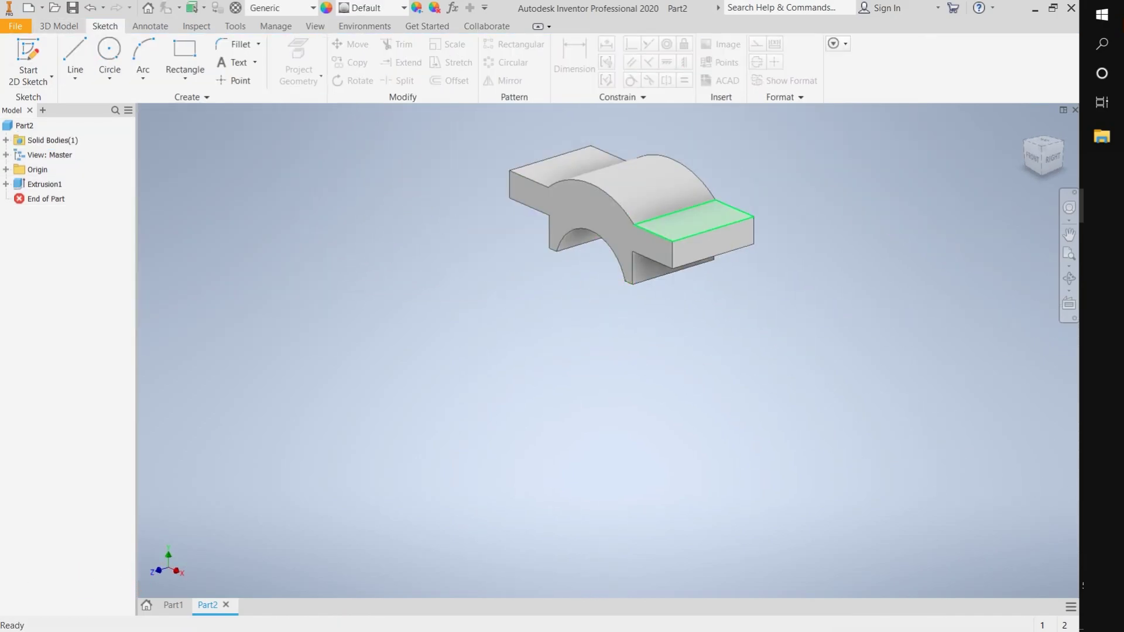
{"action": "mouse_move", "coordinate": [644, 264]}
{"action": "middle_mouse_down", "text": "shift"}
{"action": "mouse_move", "coordinate": [691, 246]}
{"action": "mouse_move", "coordinate": [691, 175]}
{"action": "middle_mouse_up", "text": "shift"}
{"action": "right_click", "coordinate": [767, 193]}
{"action": "left_click", "coordinate": [710, 233]}
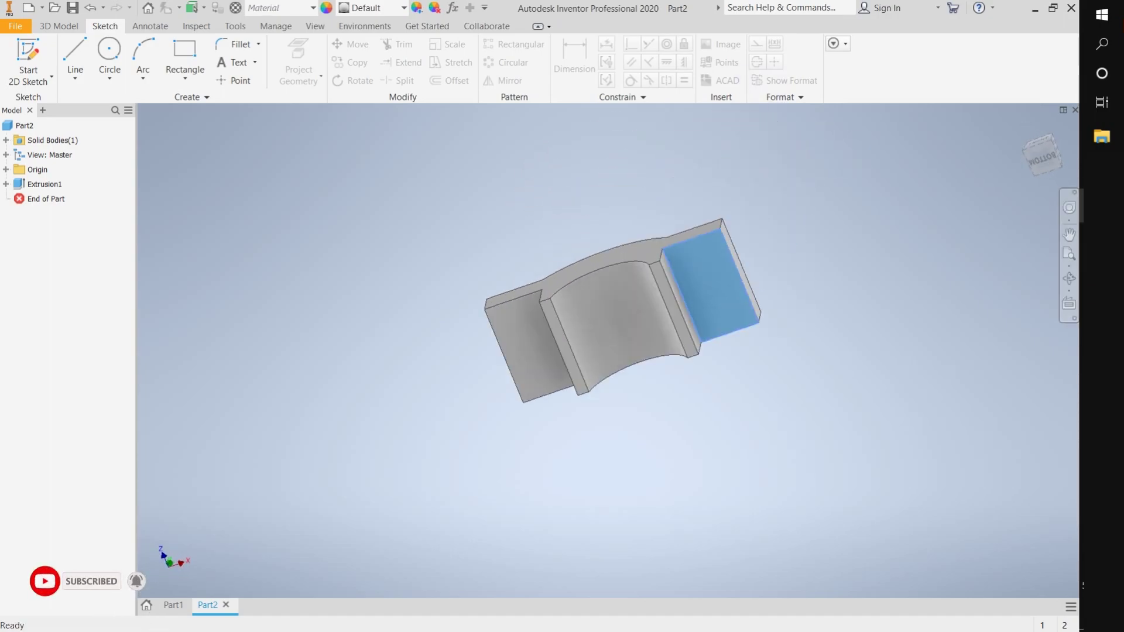
{"action": "left_click", "coordinate": [670, 360]}
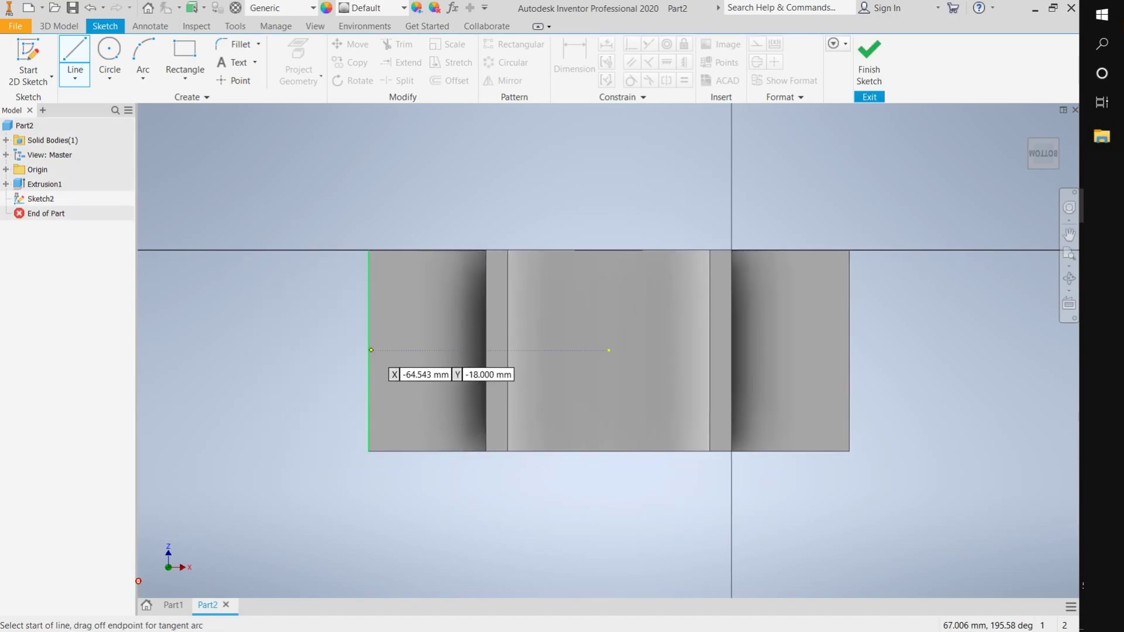
Draw two horizontal guide lines across the left and right flanges.
{"action": "left_click", "coordinate": [369, 350]}
{"action": "scroll", "coordinate": [485, 351], "scroll_direction": "down", "scroll_amount": 5}
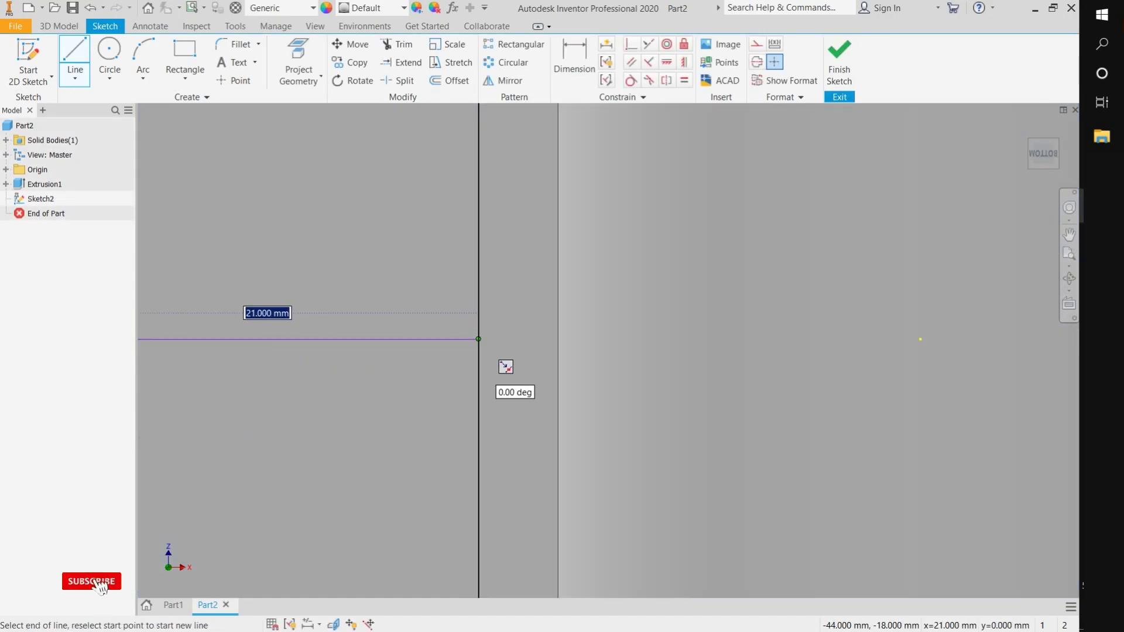
{"action": "double_click", "coordinate": [477, 339]}
{"action": "scroll", "coordinate": [737, 361], "scroll_direction": "up", "scroll_amount": 2}
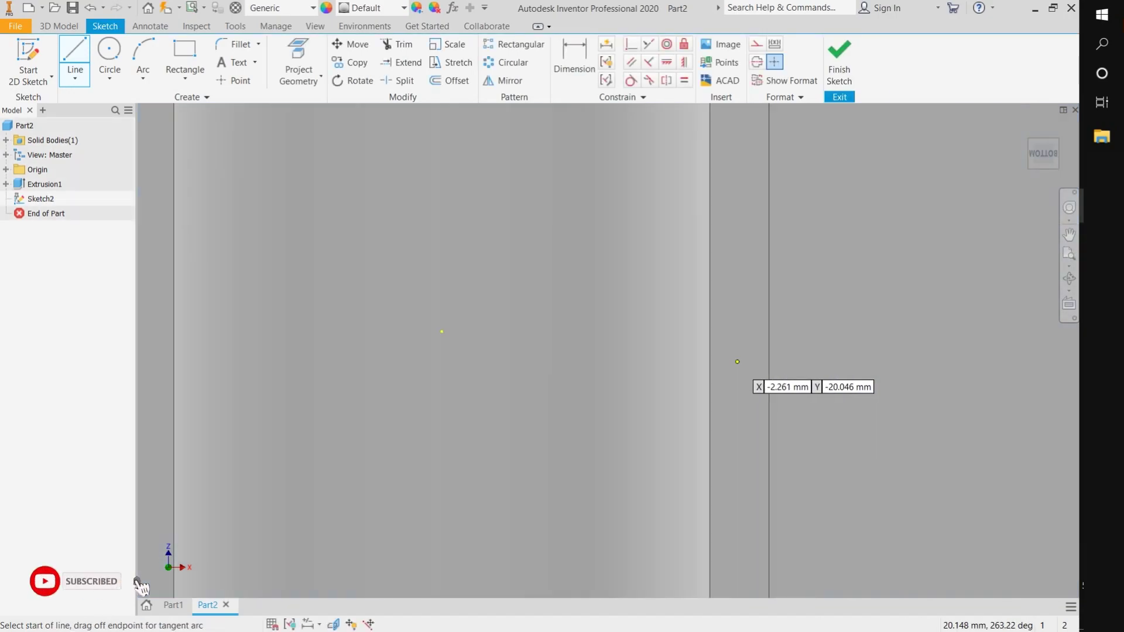
{"action": "scroll", "coordinate": [769, 328], "scroll_direction": "up", "scroll_amount": 3}
{"action": "left_click", "coordinate": [768, 330]}
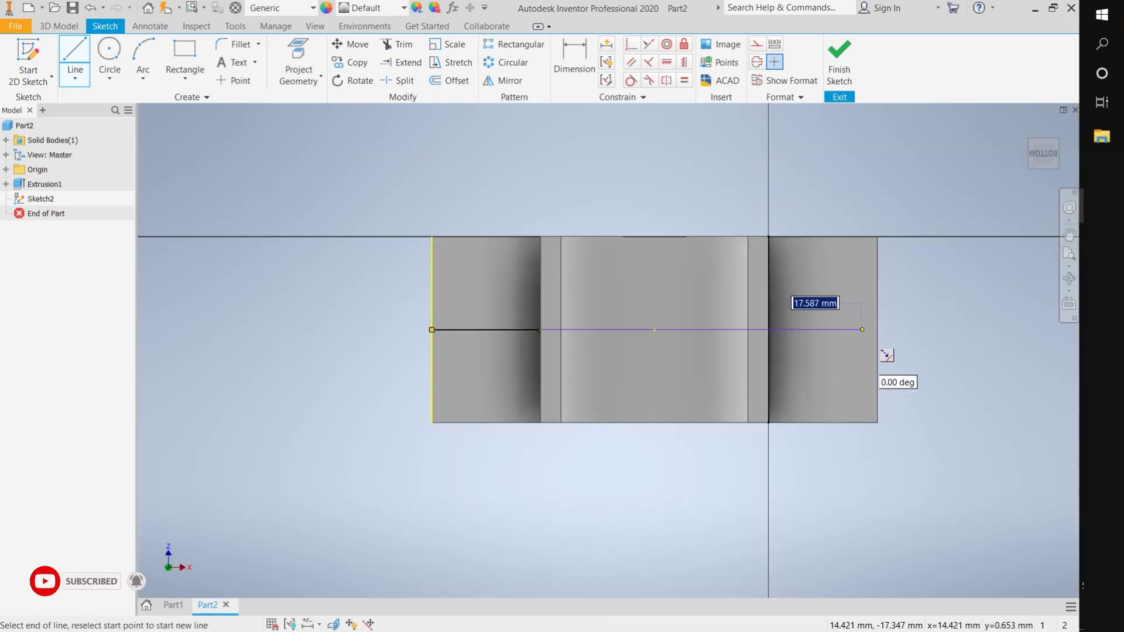
{"action": "double_click", "coordinate": [877, 329]}
Place two 10.5 mm hole circles on the flange lines and cut them through (Extrusion2).
{"action": "left_click", "coordinate": [110, 50]}
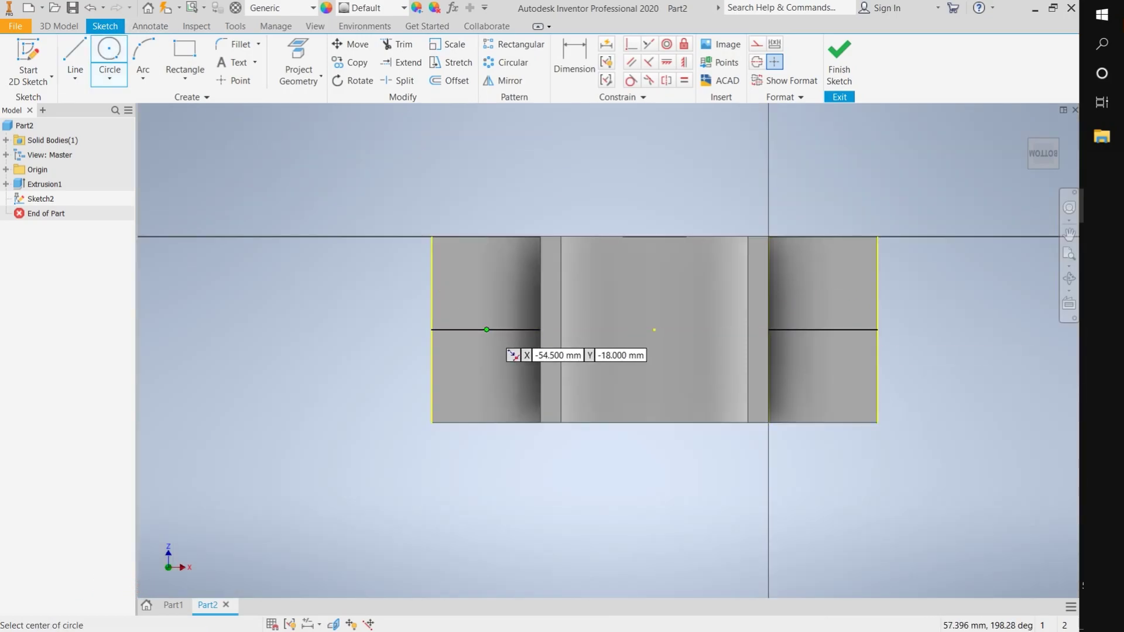
{"action": "left_click", "coordinate": [486, 329]}
{"action": "type", "text": "10.5"}
{"action": "key", "text": "Return"}
{"action": "left_click", "coordinate": [823, 329]}
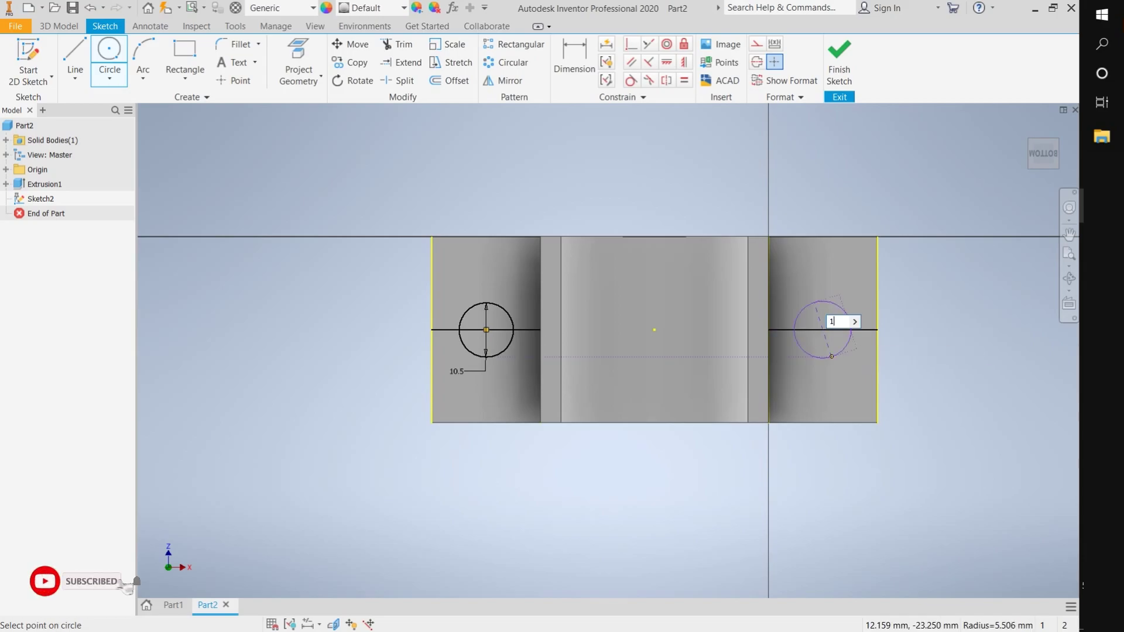
{"action": "type", "text": "10.5"}
{"action": "key", "text": "Return"}
{"action": "left_click", "coordinate": [76, 59]}
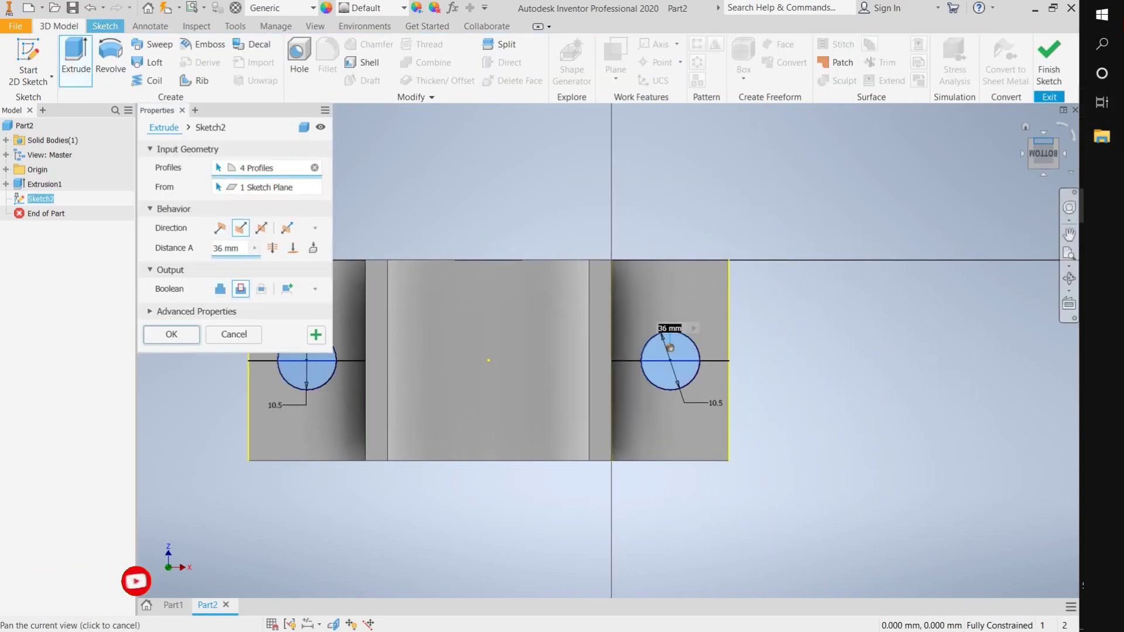
{"action": "key", "text": "Return"}
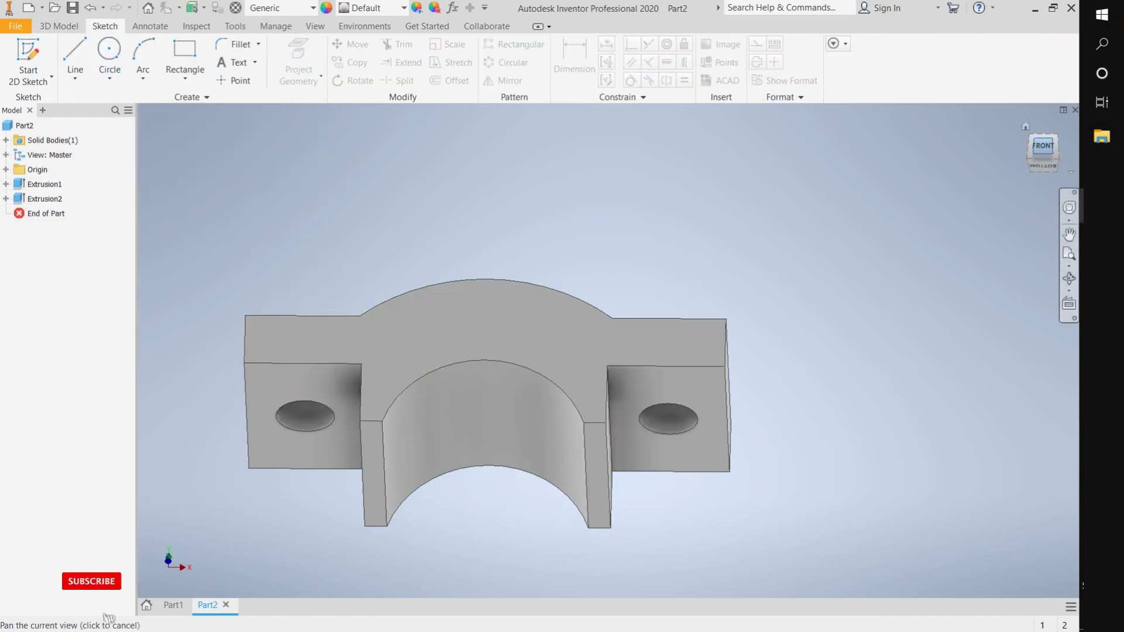
{"action": "left_click", "coordinate": [667, 375]}
Sketch a circle through the flange ends and a rectangle tracing the part outline.
{"action": "key", "text": "l"}
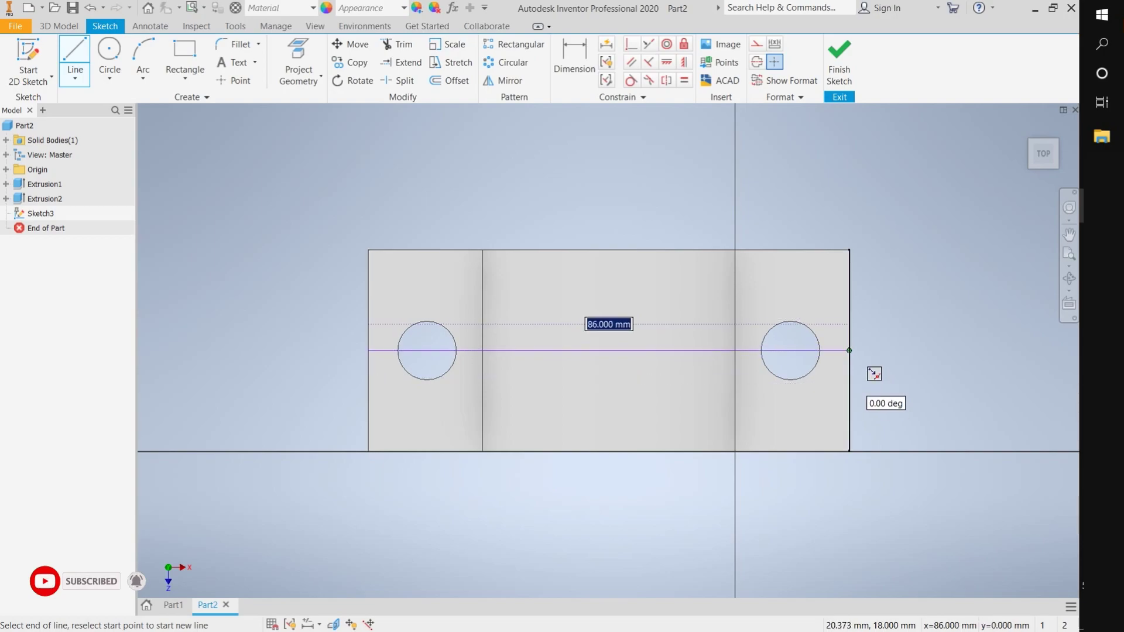
{"action": "left_click", "coordinate": [849, 350]}
{"action": "key", "text": "c"}
{"action": "left_click", "coordinate": [609, 351]}
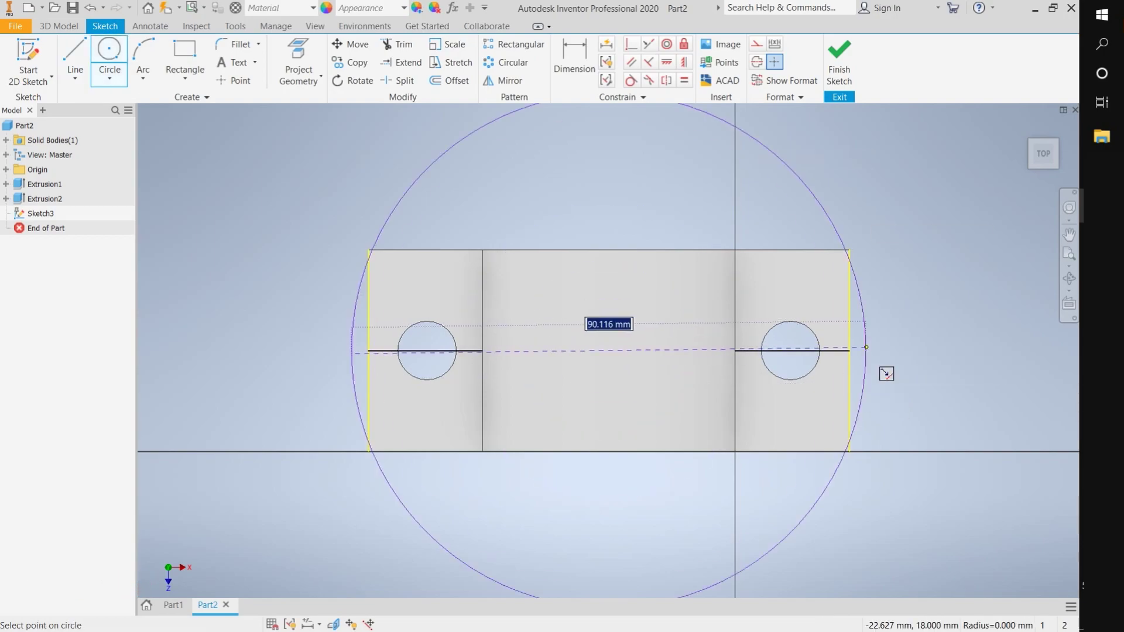
{"action": "left_click", "coordinate": [849, 351]}
{"action": "key", "text": "l"}
{"action": "left_click", "coordinate": [368, 251]}
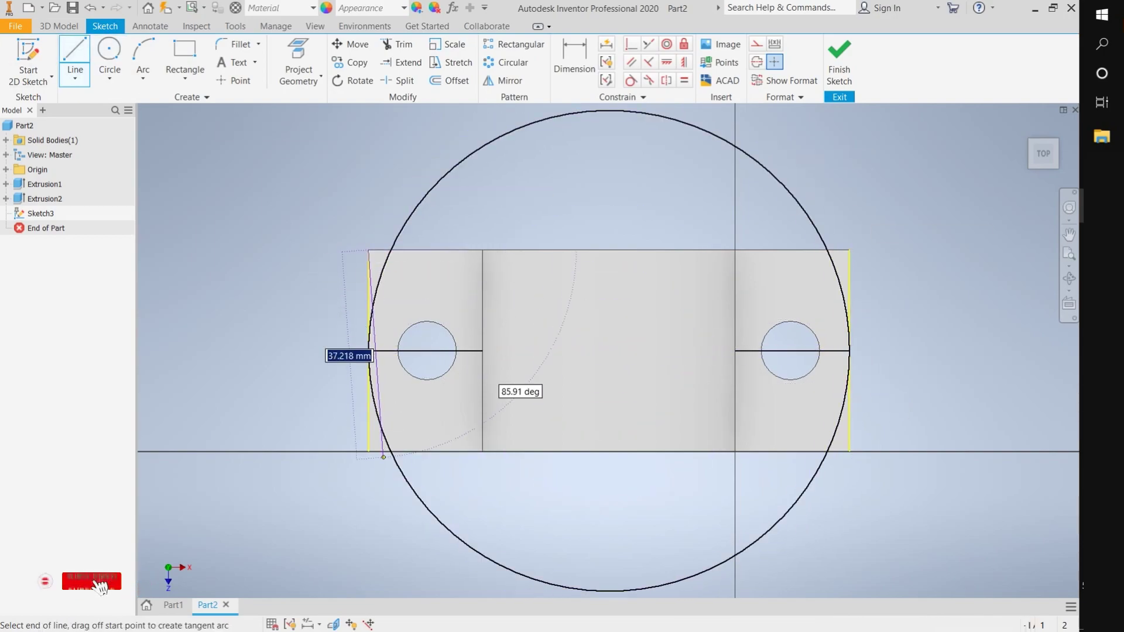
{"action": "left_click", "coordinate": [368, 451]}
{"action": "left_click", "coordinate": [849, 451]}
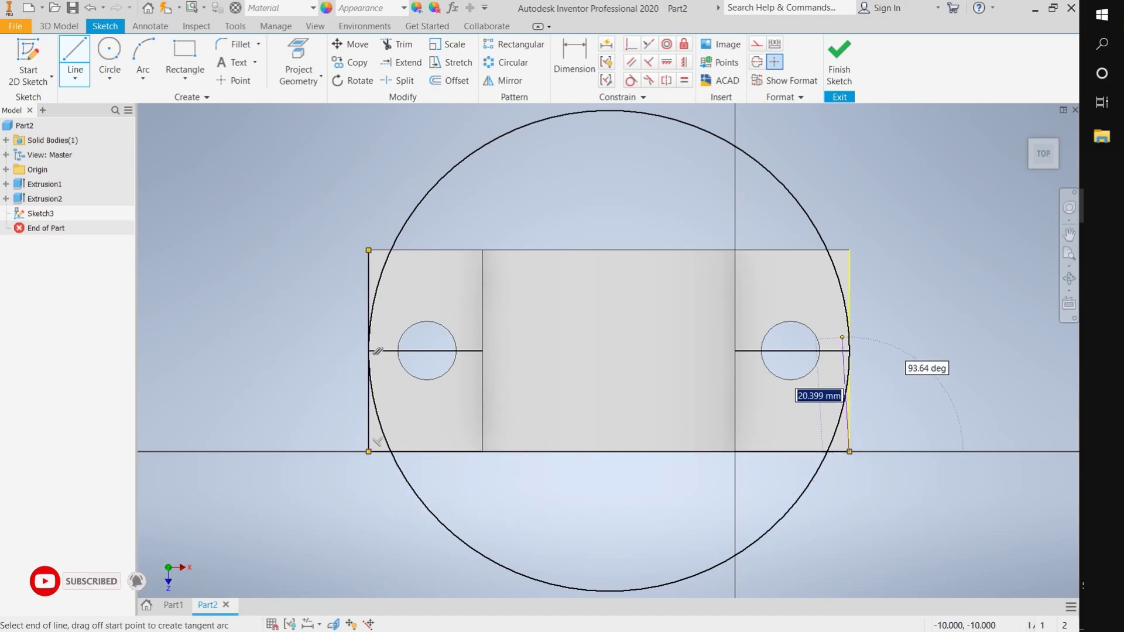
{"action": "left_click", "coordinate": [849, 251]}
{"action": "left_click", "coordinate": [369, 250]}
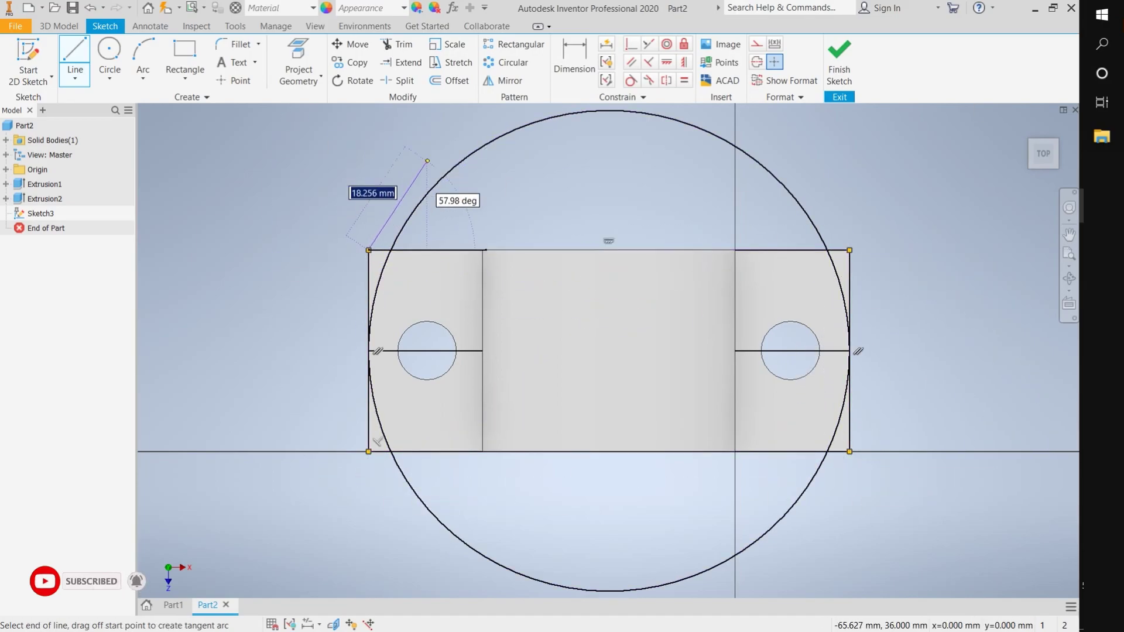
{"action": "key", "text": "Escape"}
Trim the circle's arcs above and below the part and cut the flange ends curved (Extrusion3).
{"action": "left_click", "coordinate": [444, 173]}
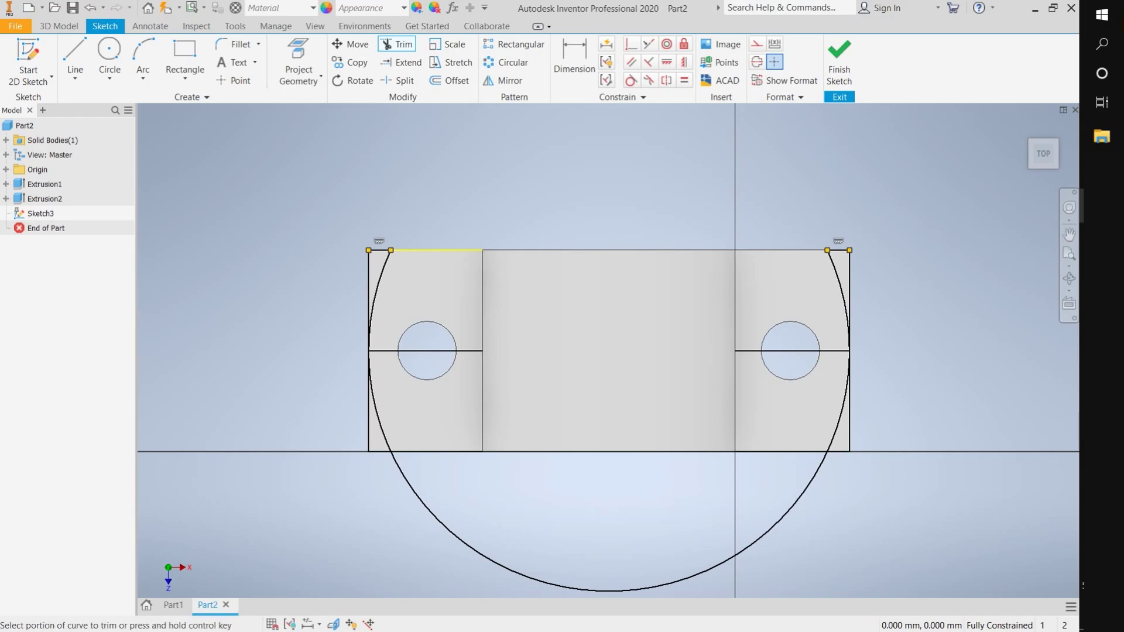
{"action": "left_click", "coordinate": [609, 591]}
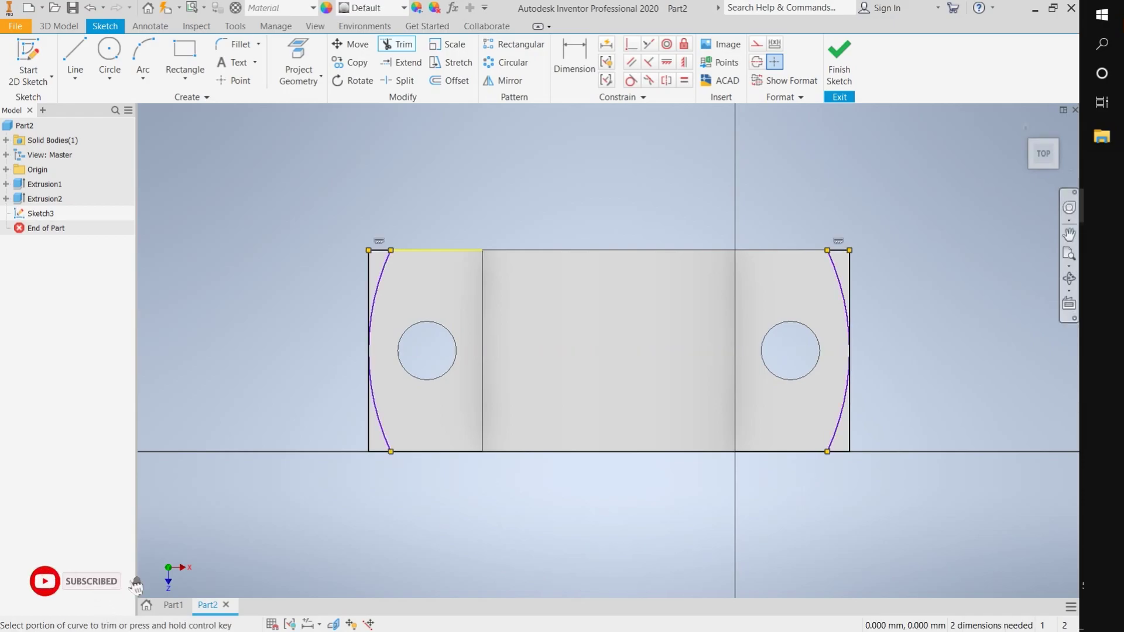
{"action": "key", "text": "e"}
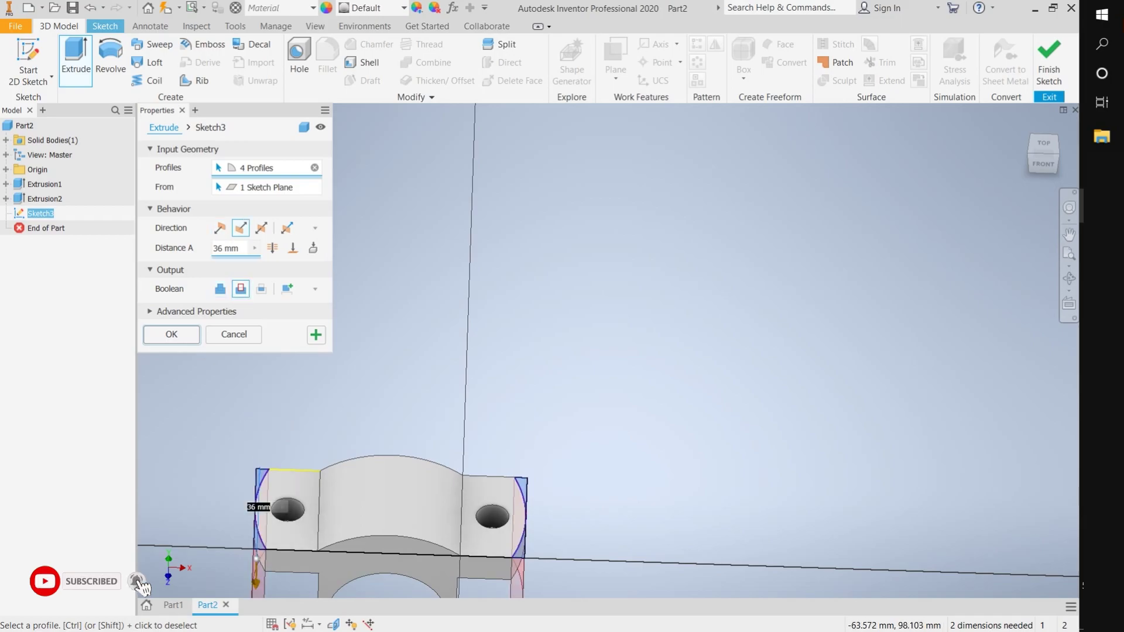
{"action": "key", "text": "Return"}
{"action": "right_click", "coordinate": [288, 505]}
{"action": "left_click", "coordinate": [296, 493]}
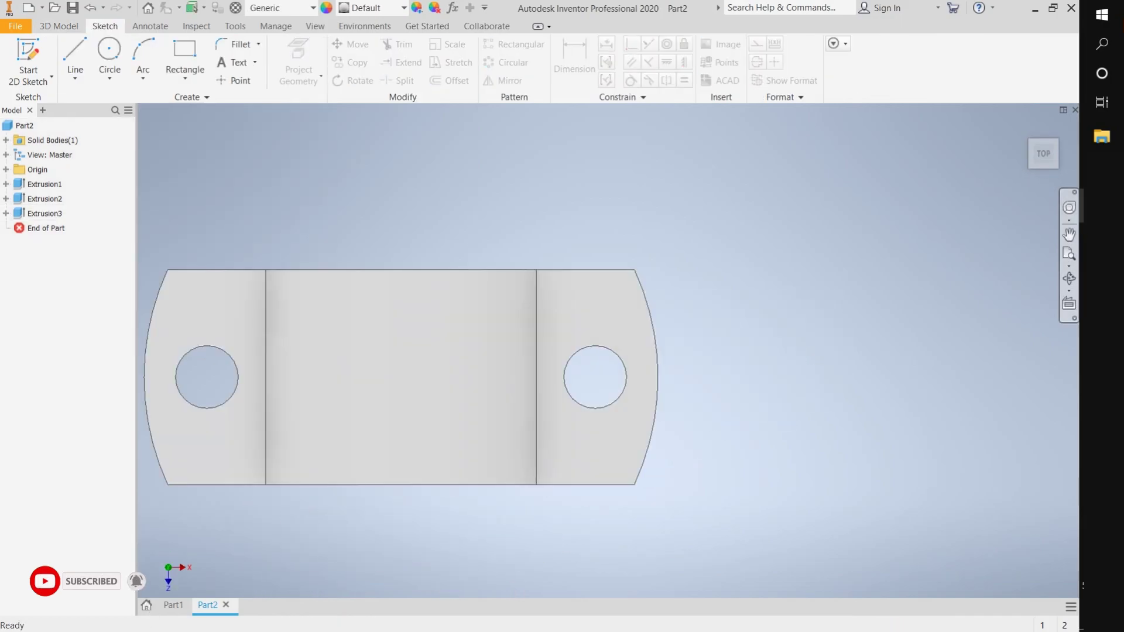
Sketch a line across the face between the curved edges and begin a circle.
{"action": "left_click", "coordinate": [75, 58]}
{"action": "left_click", "coordinate": [223, 433]}
{"action": "left_click", "coordinate": [353, 350]}
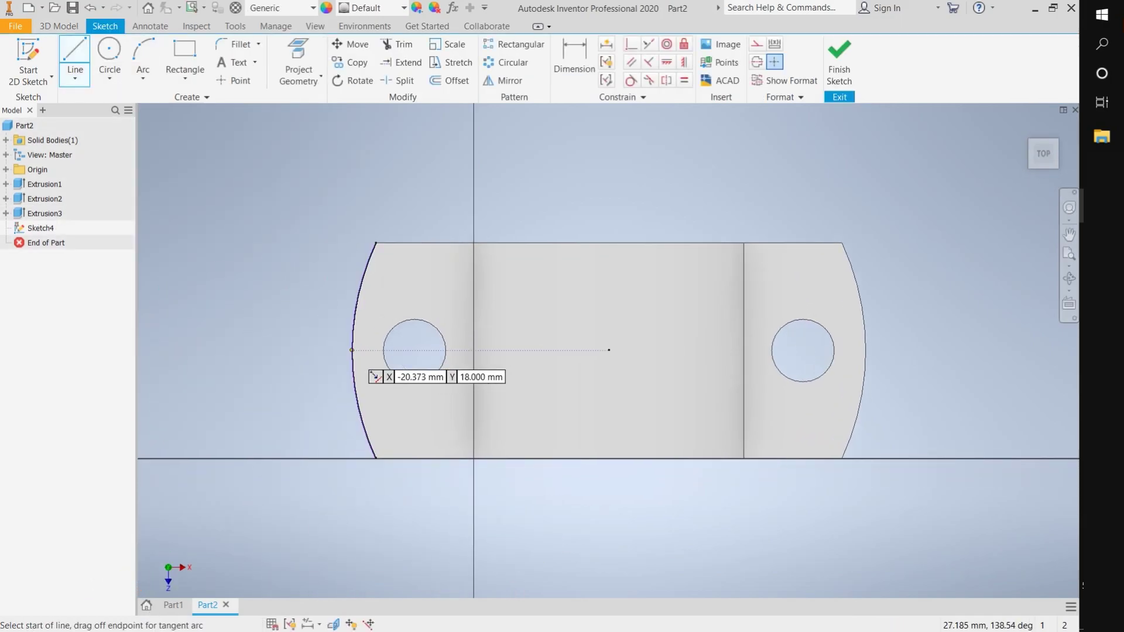
{"action": "left_click", "coordinate": [866, 350]}
{"action": "key", "text": "c"}
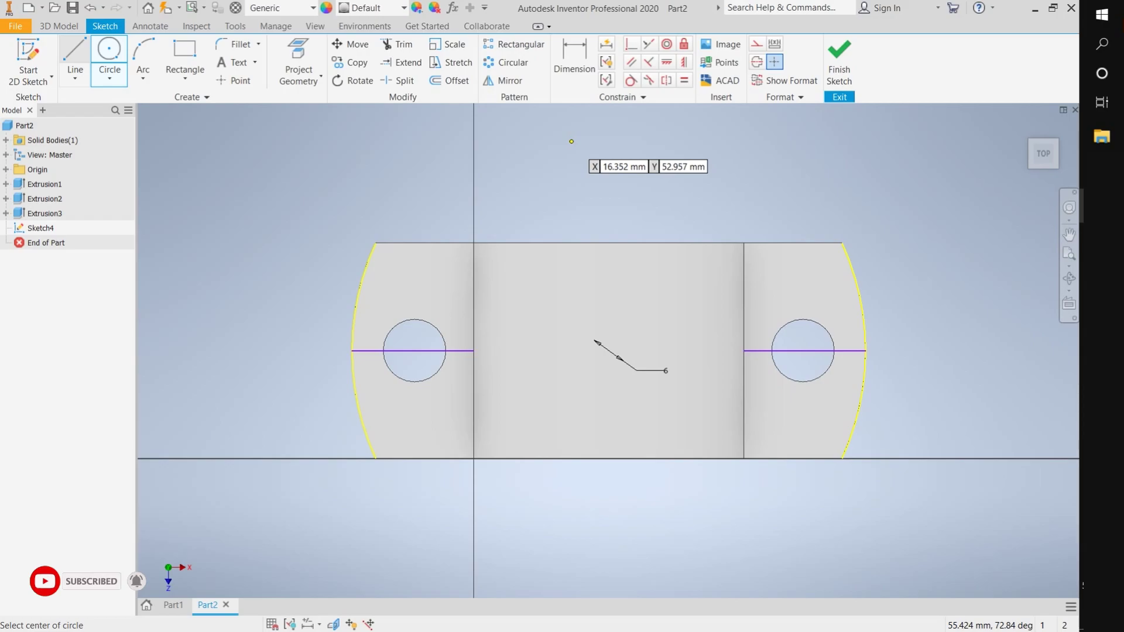
{"action": "middle_click_drag", "start_coordinate": [622, 359], "coordinate": [375, 132], "text": "shift"}
Extrude the hole profile as a cut into the cap's top (Extrusion4).
{"action": "key", "text": "e"}
{"action": "scroll", "coordinate": [639, 321], "scroll_direction": "up", "scroll_amount": 3}
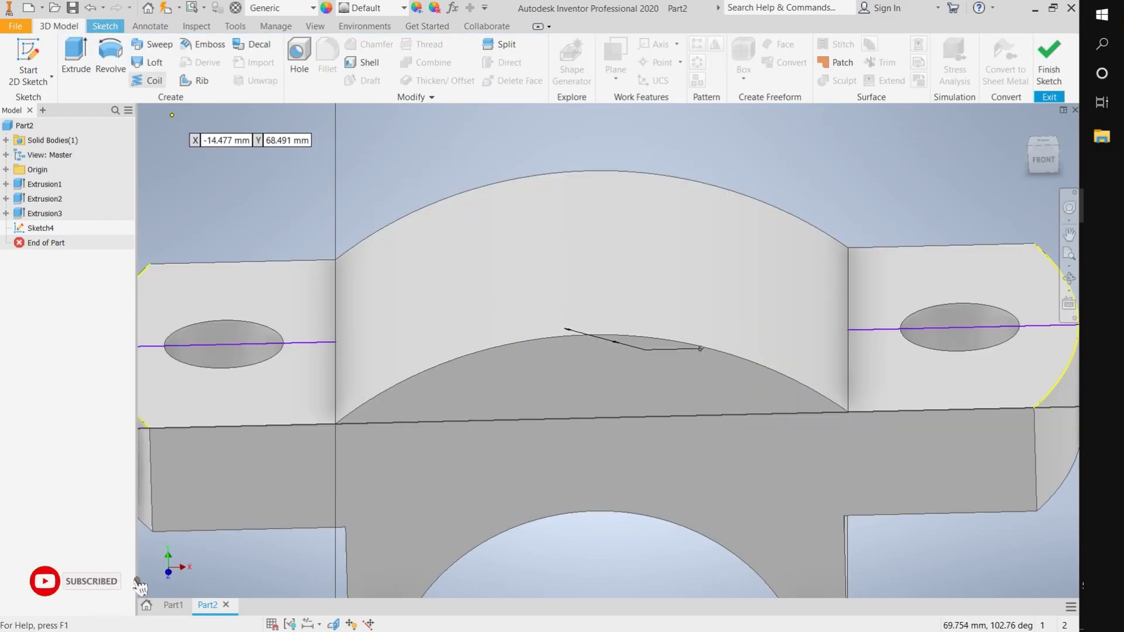
{"action": "left_click", "coordinate": [591, 337]}
{"action": "left_click", "coordinate": [241, 289]}
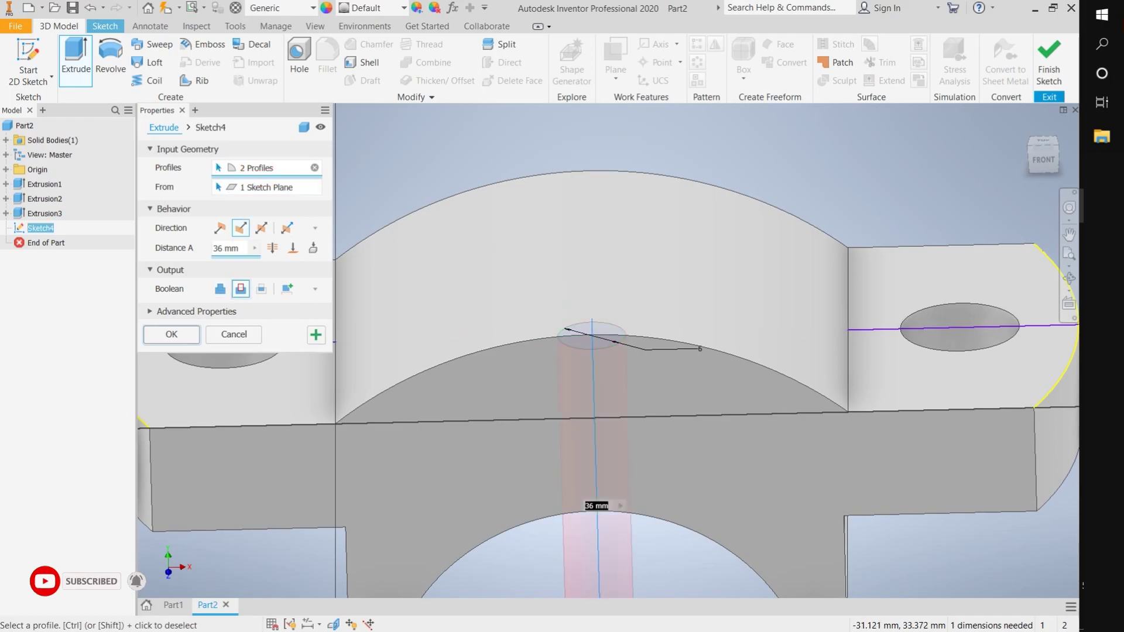
{"action": "key", "text": "Escape"}
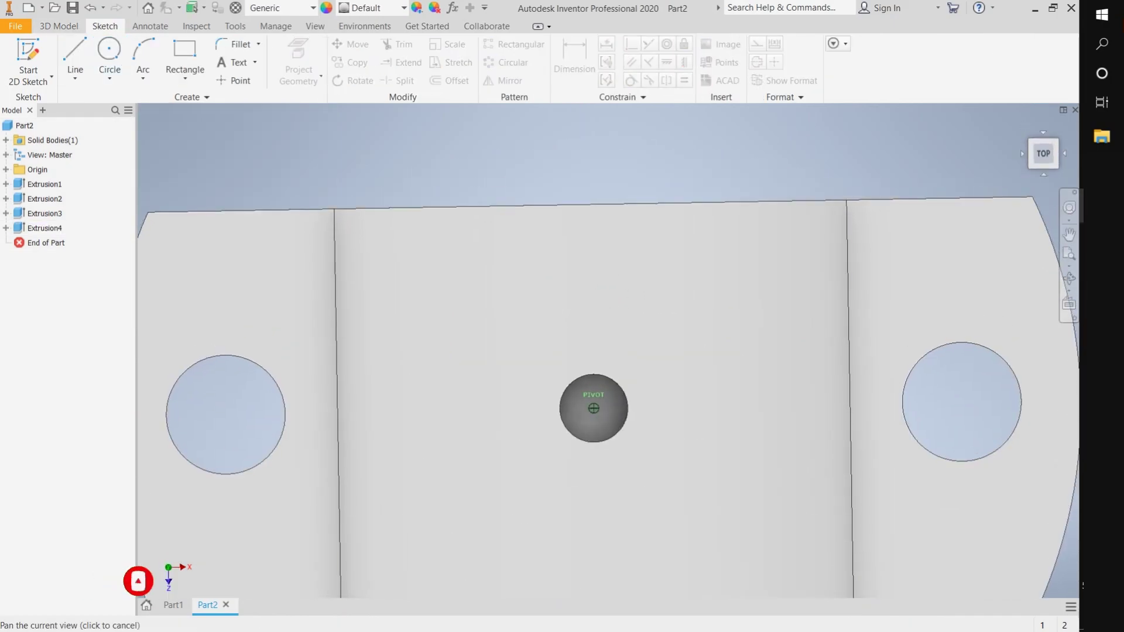
Sketch a circle at the hole centre on the top face and extrude it.
{"action": "right_click", "coordinate": [591, 380]}
{"action": "key", "text": "Escape"}
{"action": "key", "text": "c"}
{"action": "left_click", "coordinate": [606, 359]}
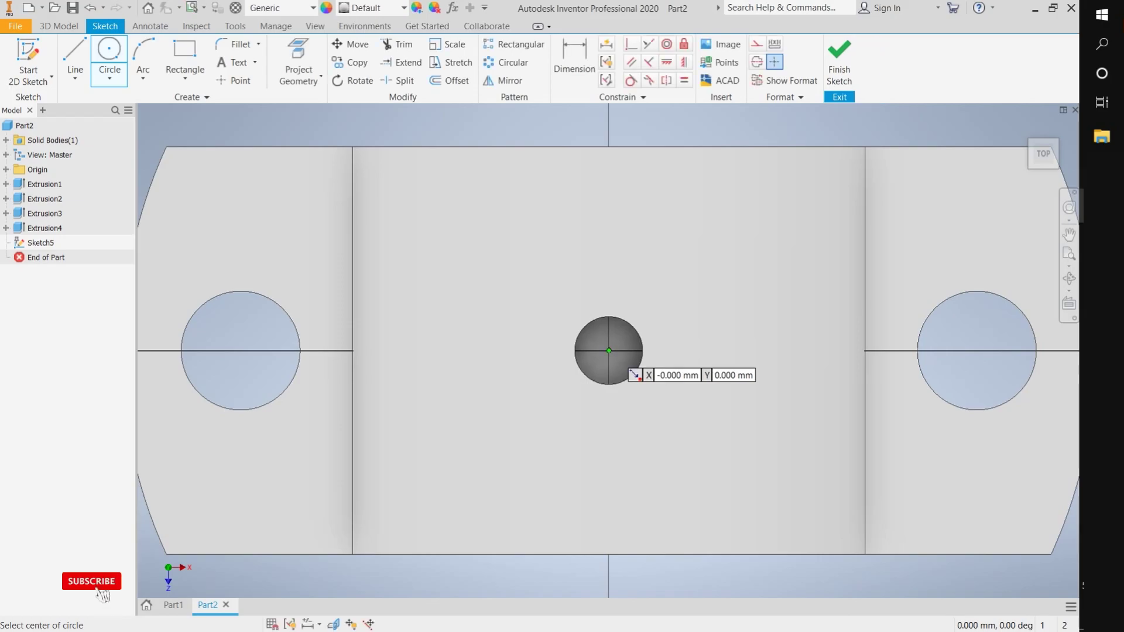
{"action": "left_click", "coordinate": [58, 26]}
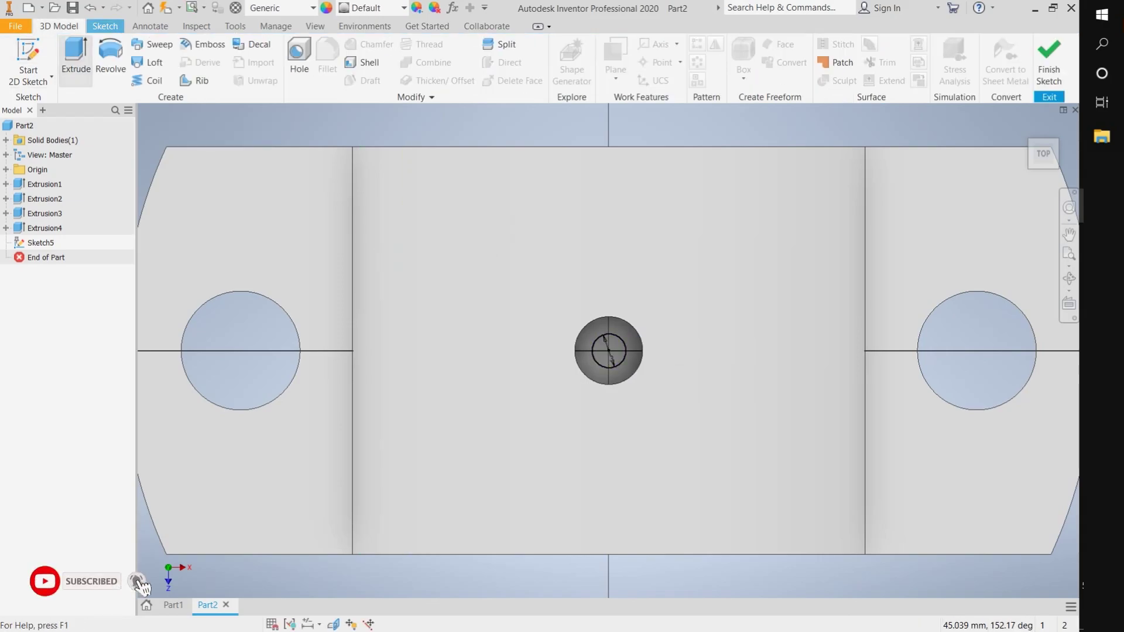
{"action": "left_click", "coordinate": [75, 58]}
{"action": "key", "text": "Return"}
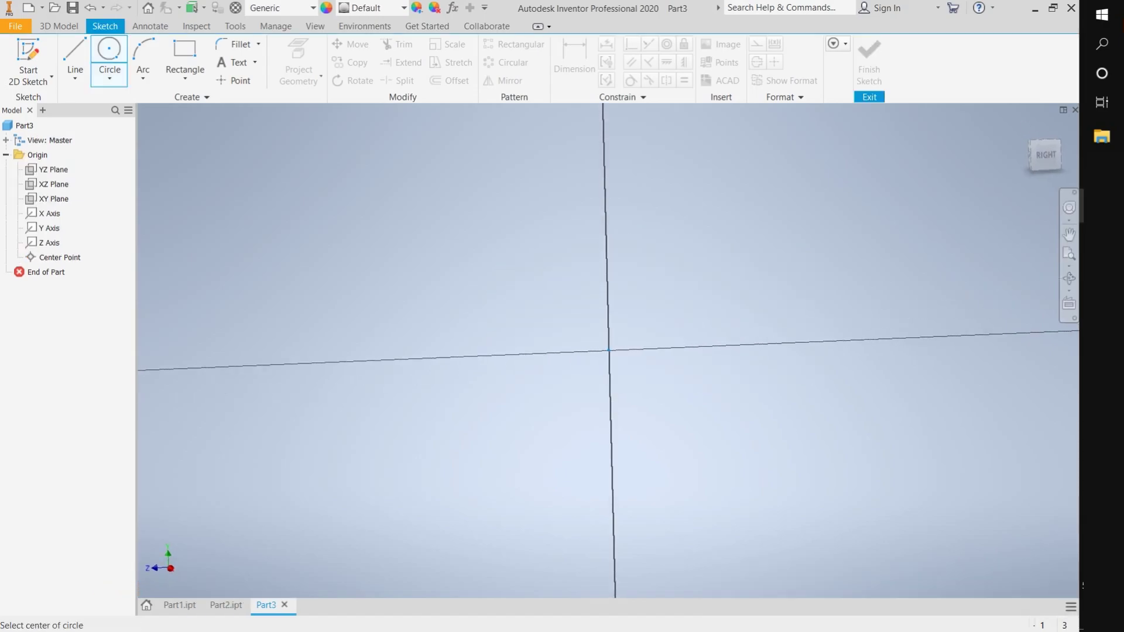
Sketch a 35 mm circle at the origin and extrude it symmetrically.
{"action": "left_click", "coordinate": [609, 351]}
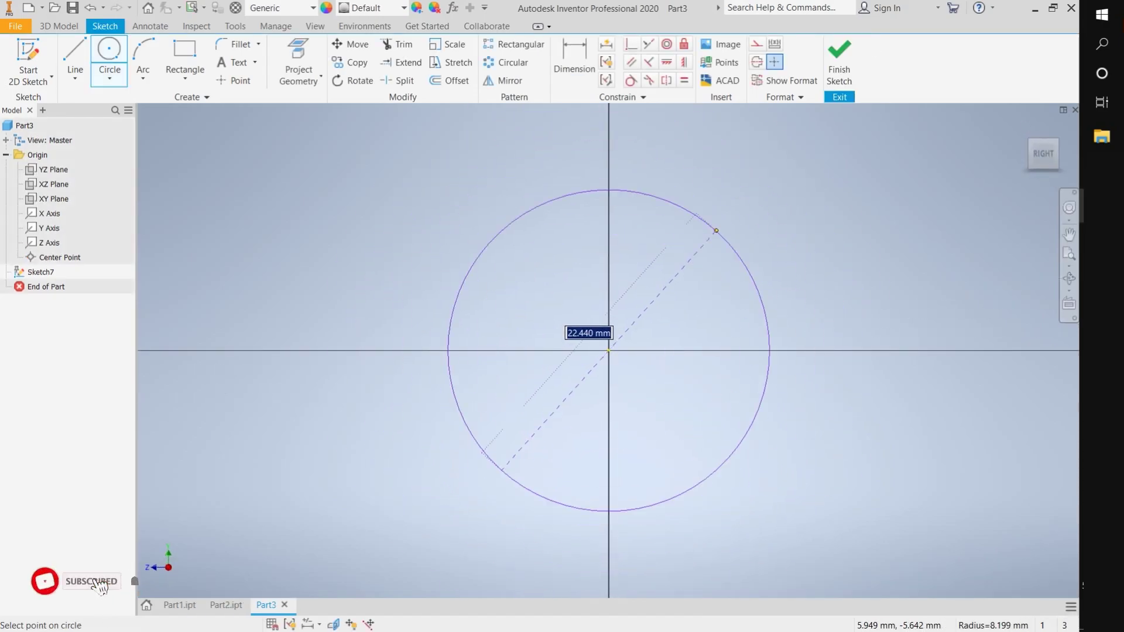
{"action": "type", "text": "35"}
{"action": "key", "text": "Return"}
{"action": "key", "text": "e"}
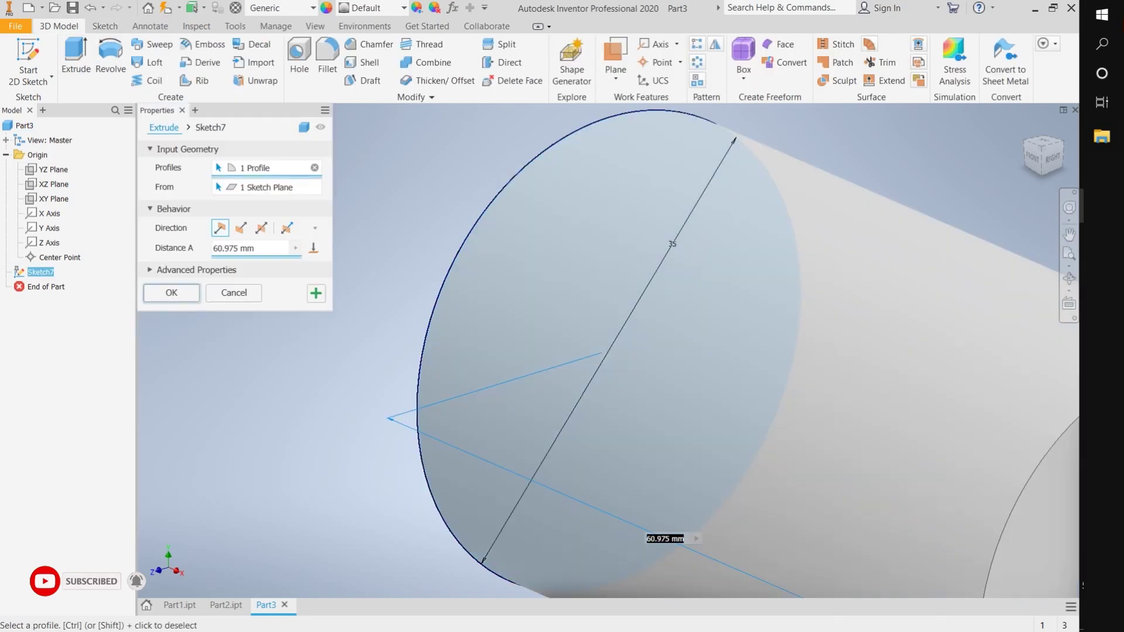
{"action": "left_click", "coordinate": [261, 228]}
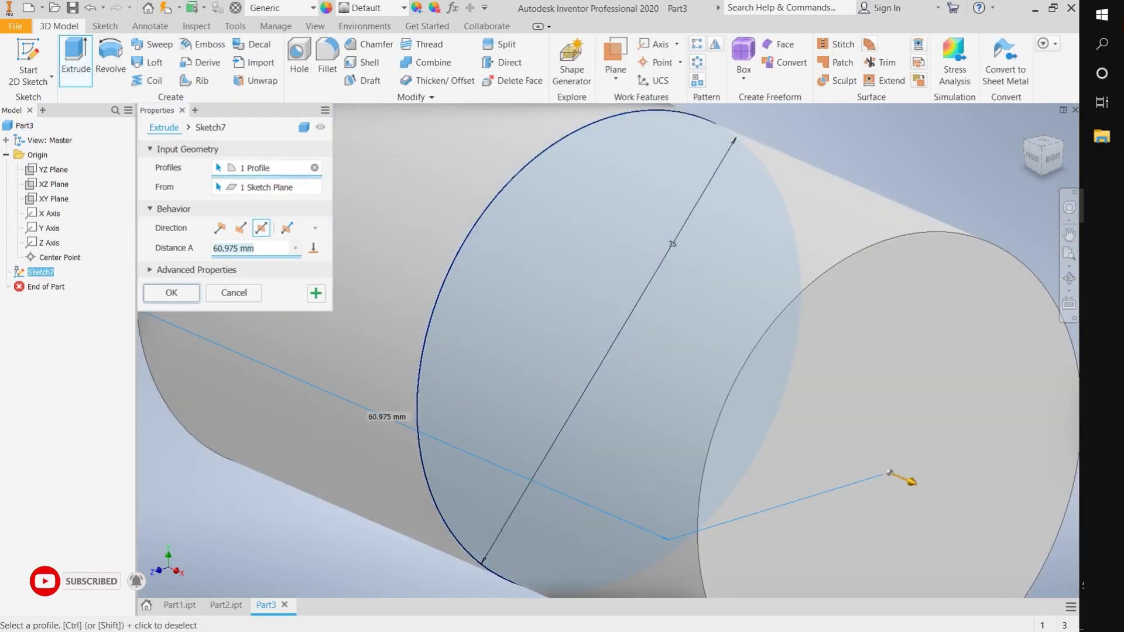
{"action": "key", "text": "Return"}
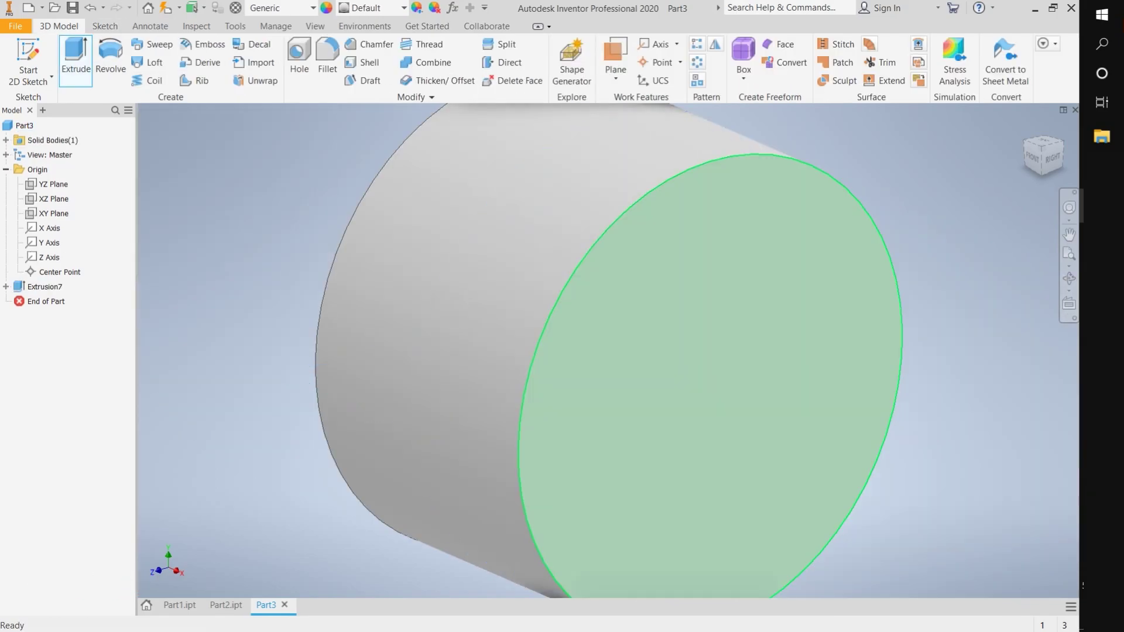
On the cylinder's end face, sketch a 38 mm circle and extrude it 22 mm.
{"action": "right_click", "coordinate": [770, 284]}
{"action": "left_click", "coordinate": [770, 243]}
{"action": "key", "text": "s"}
{"action": "key", "text": "c"}
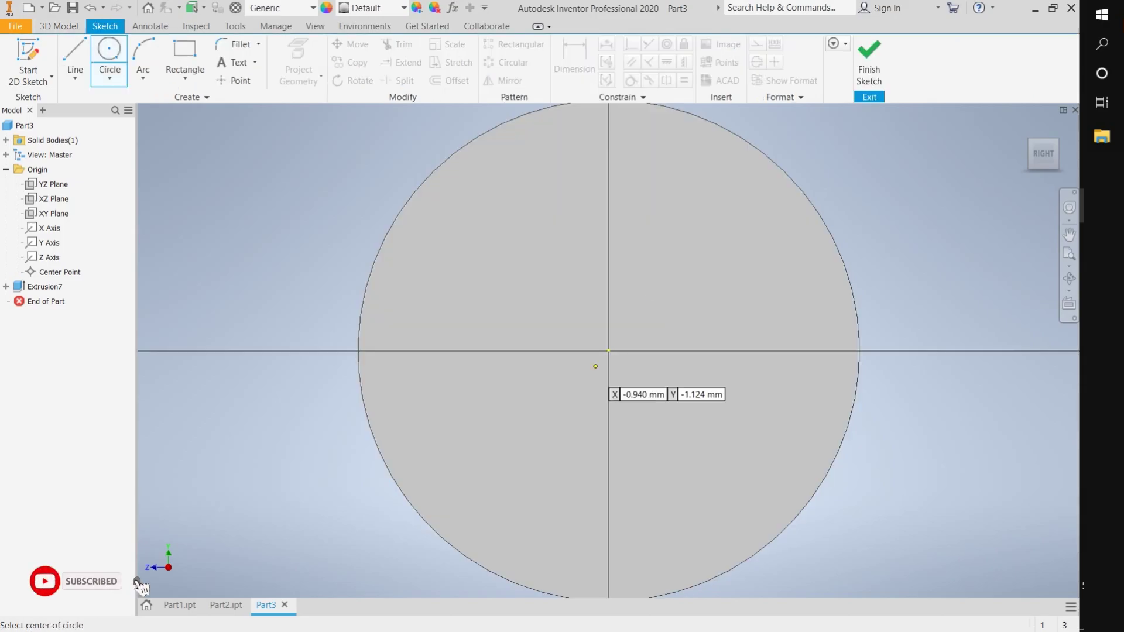
{"action": "left_click", "coordinate": [608, 351]}
{"action": "type", "text": "38.986"}
{"action": "key", "text": "Return"}
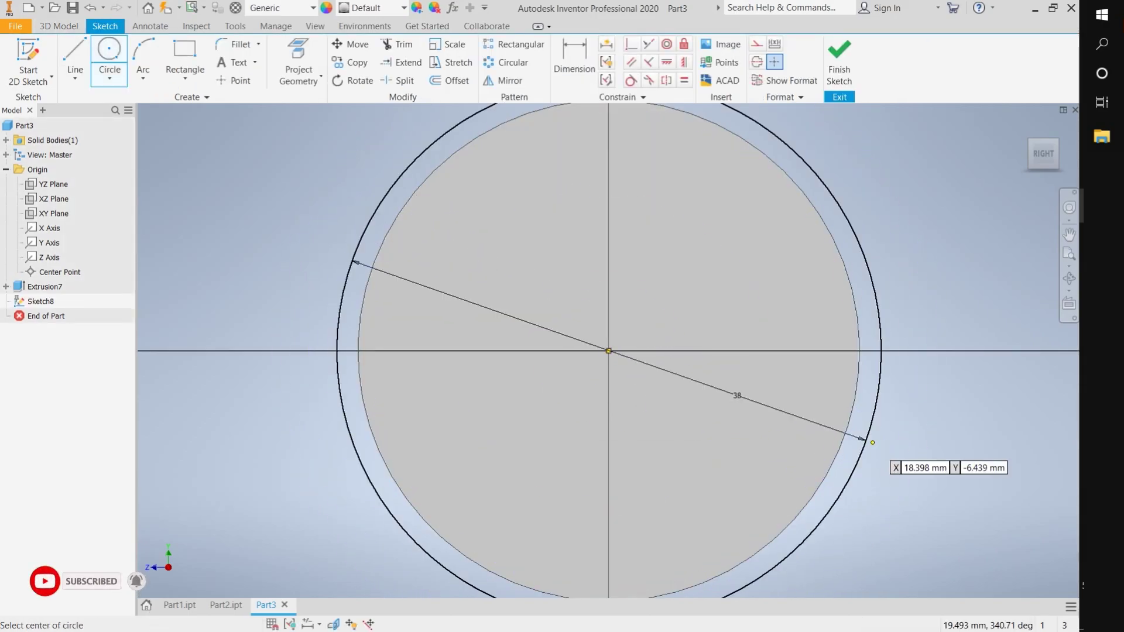
{"action": "key", "text": "e"}
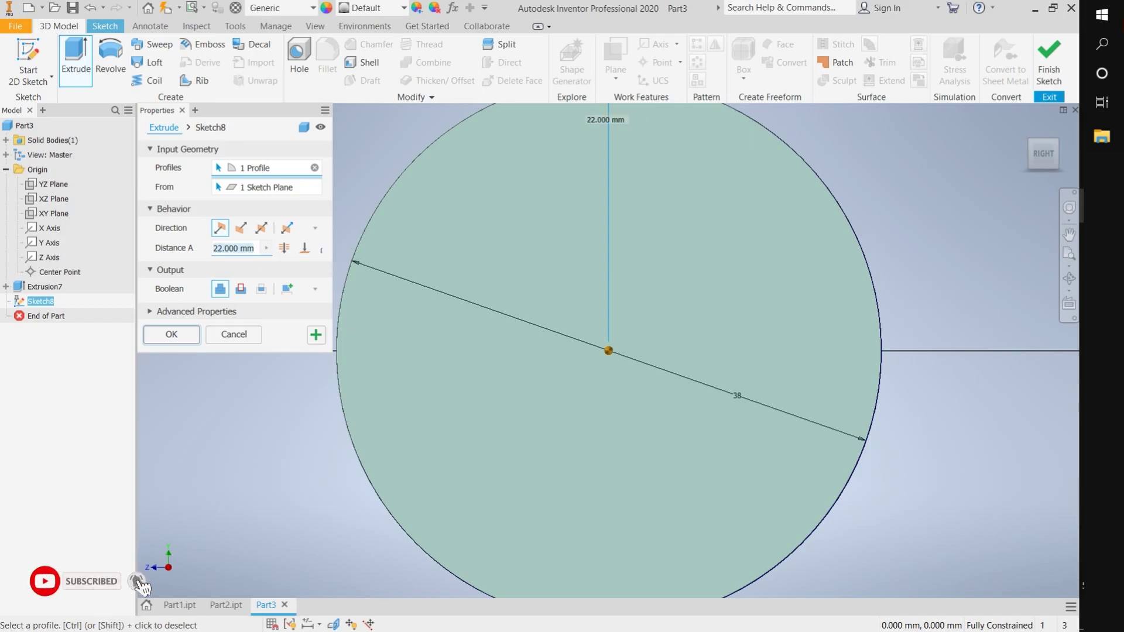
{"action": "key", "text": "Return"}
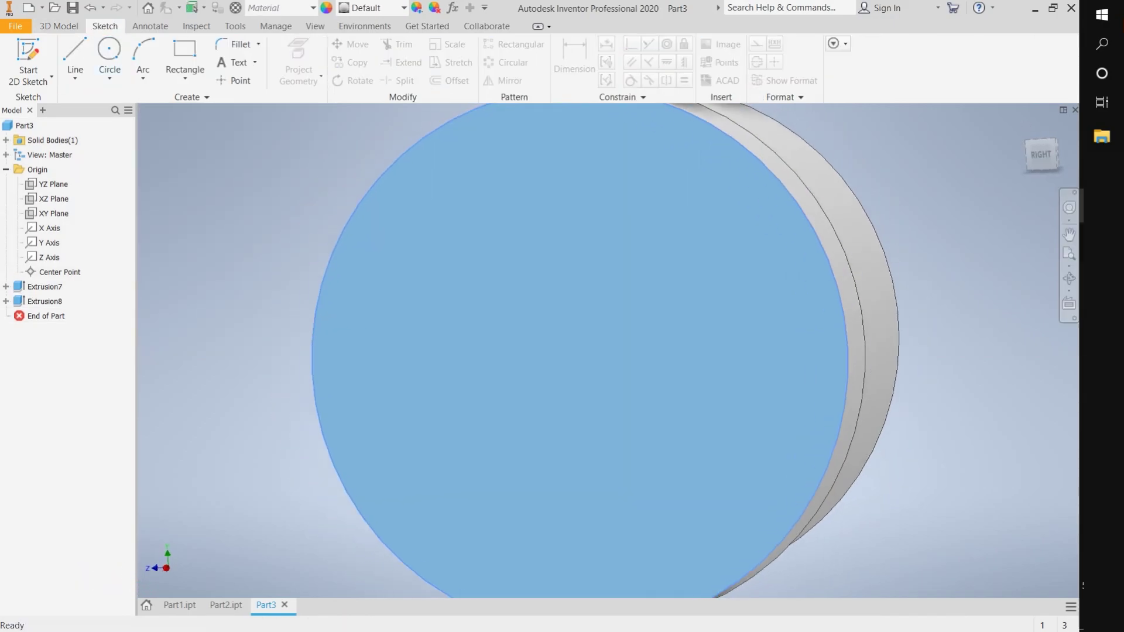
Sketch a 50 mm circle on the end face and extrude it 7 mm as a flange.
{"action": "key", "text": "c"}
{"action": "left_click", "coordinate": [609, 351]}
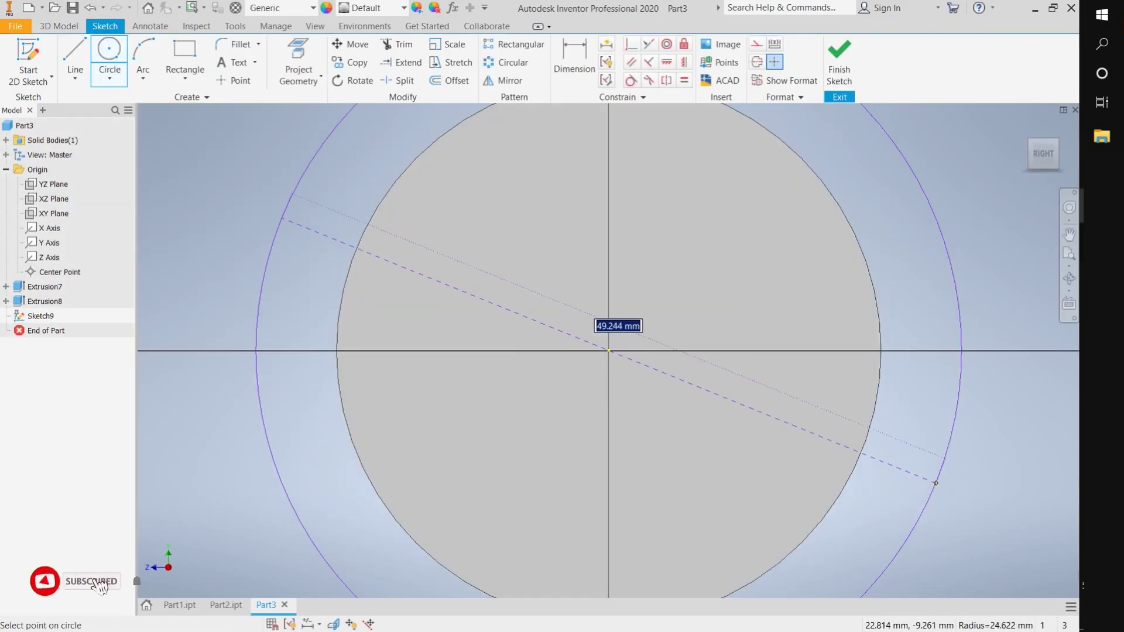
{"action": "left_click", "coordinate": [940, 490]}
{"action": "key", "text": "e"}
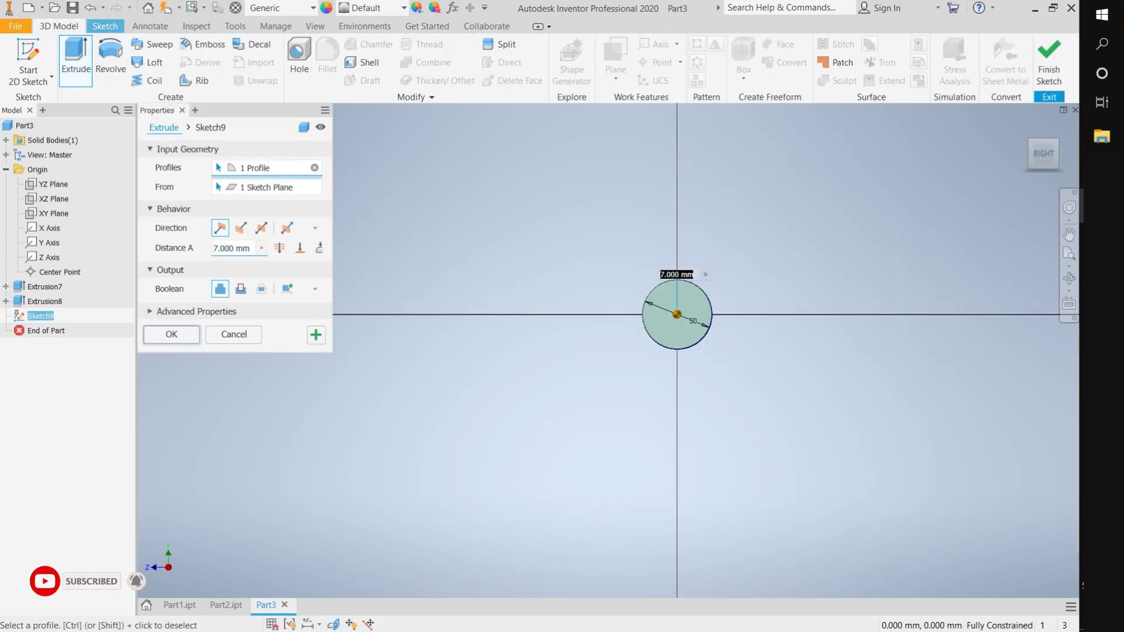
{"action": "key", "text": "Return"}
Sketch a 38 mm circle on the opposite end face and extrude a 7 mm collar.
{"action": "right_click", "coordinate": [685, 297]}
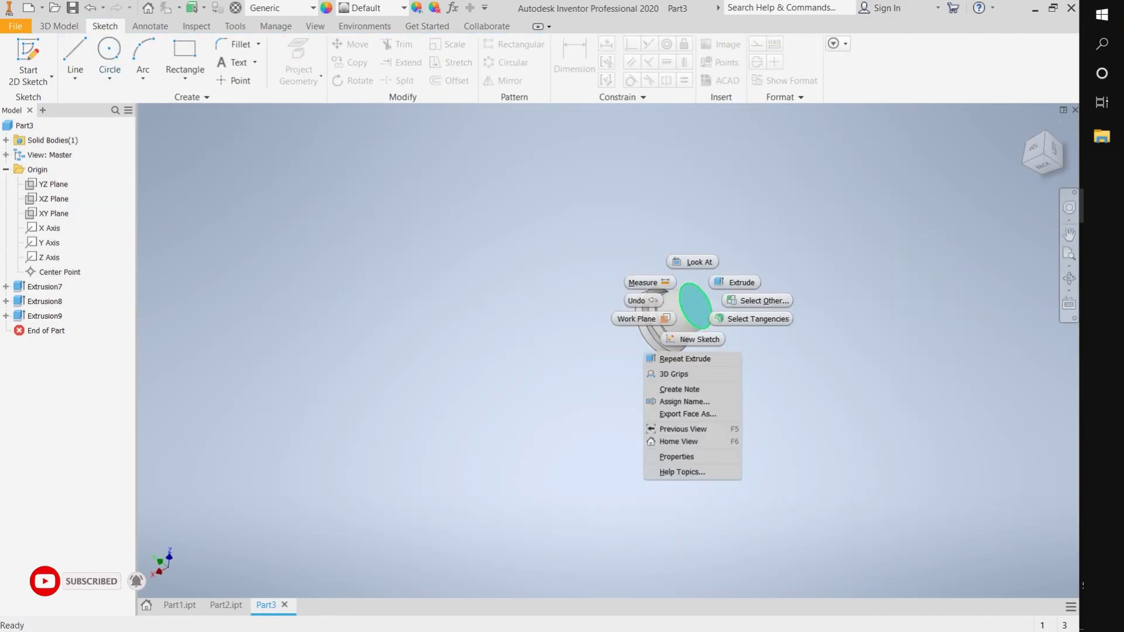
{"action": "left_click", "coordinate": [657, 429]}
{"action": "key", "text": "c"}
{"action": "left_click", "coordinate": [612, 346]}
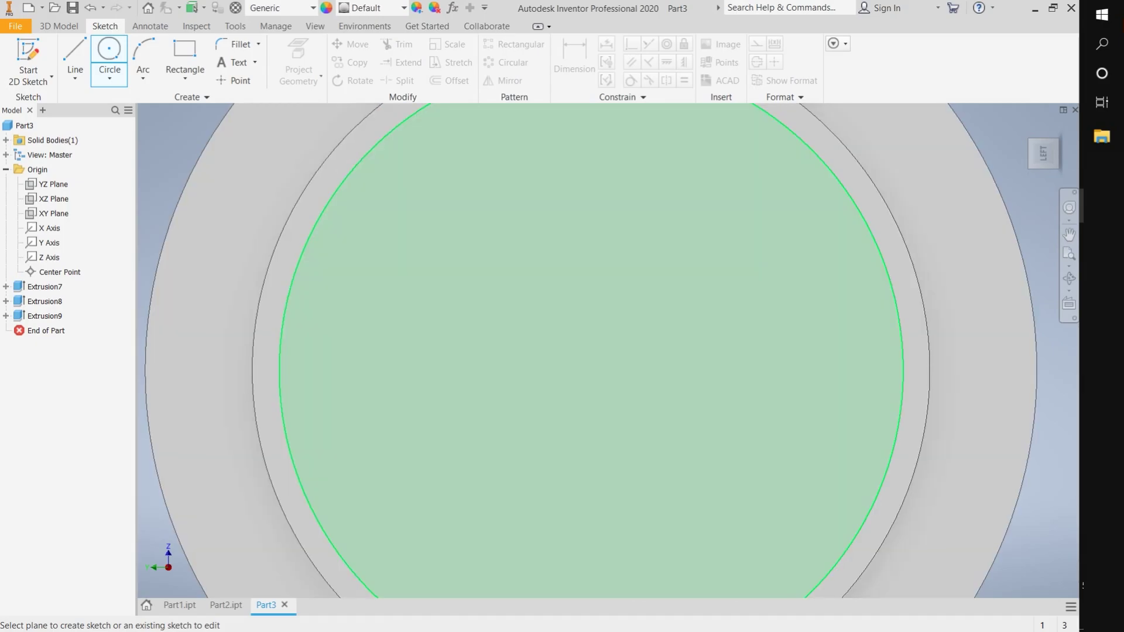
{"action": "left_click", "coordinate": [609, 352]}
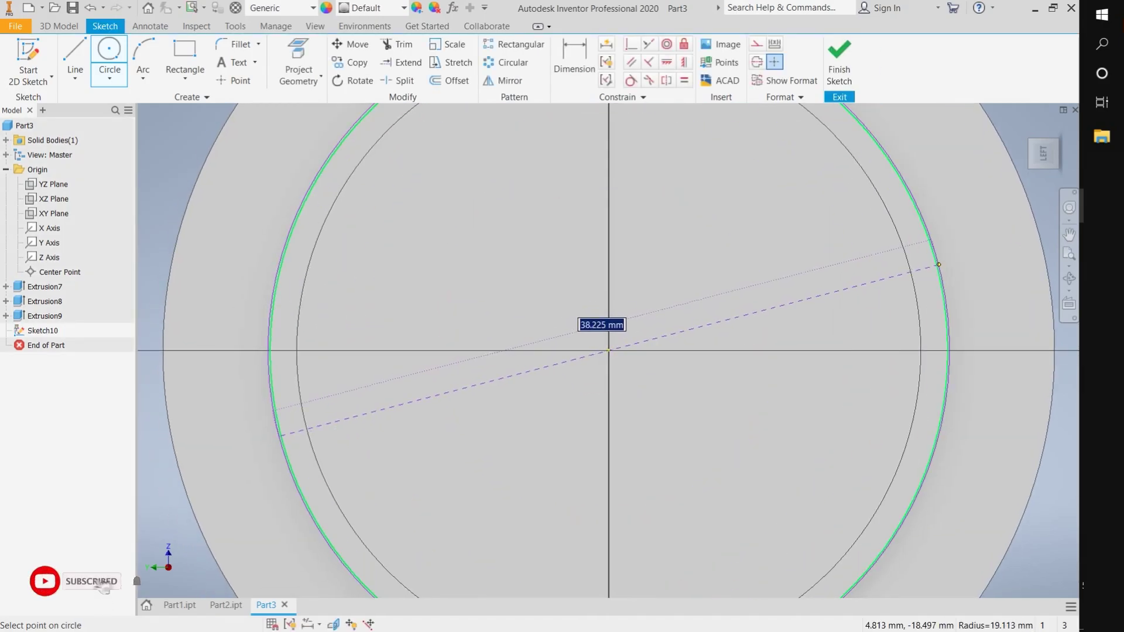
{"action": "left_click", "coordinate": [945, 291]}
{"action": "left_click", "coordinate": [839, 65]}
{"action": "key", "text": "e"}
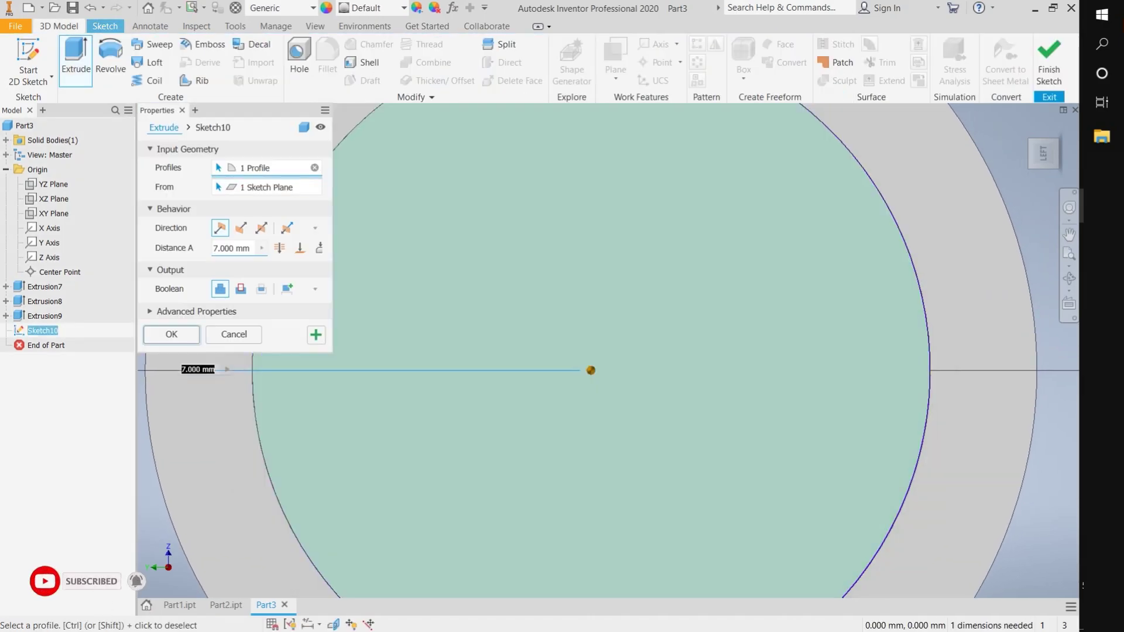
{"action": "key", "text": "Return"}
Sketch concentric circles on the end face and extrude the ring as another collar.
{"action": "key", "text": "l"}
{"action": "left_click", "coordinate": [608, 350]}
{"action": "key", "text": "c"}
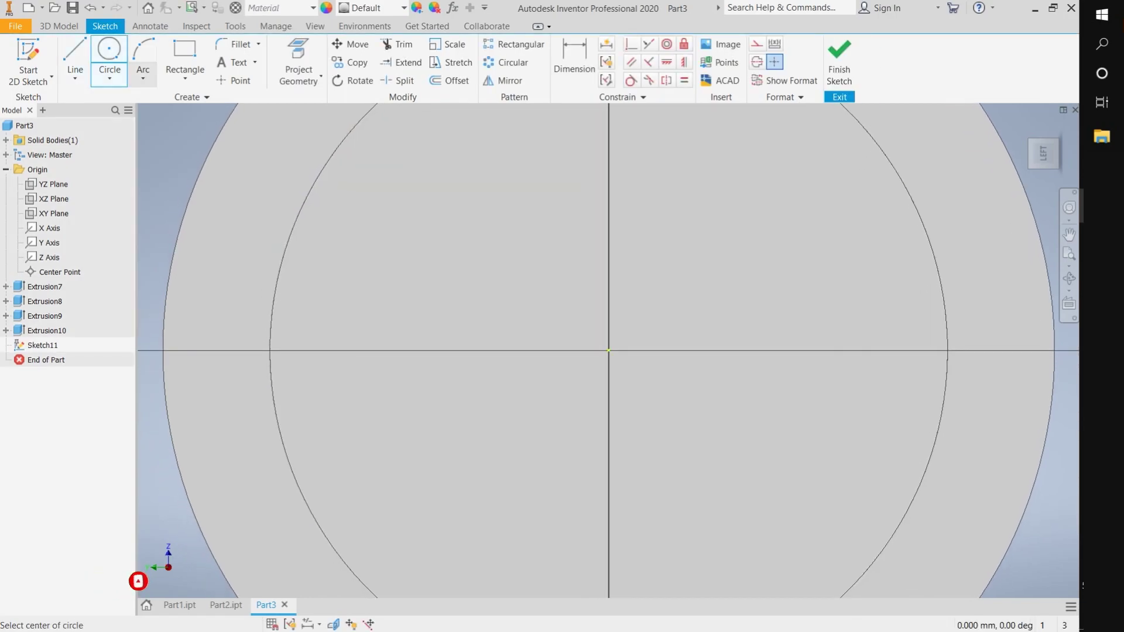
{"action": "scroll", "coordinate": [620, 361], "scroll_direction": "up", "scroll_amount": 5}
{"action": "left_click", "coordinate": [617, 357]}
{"action": "left_click", "coordinate": [716, 478]}
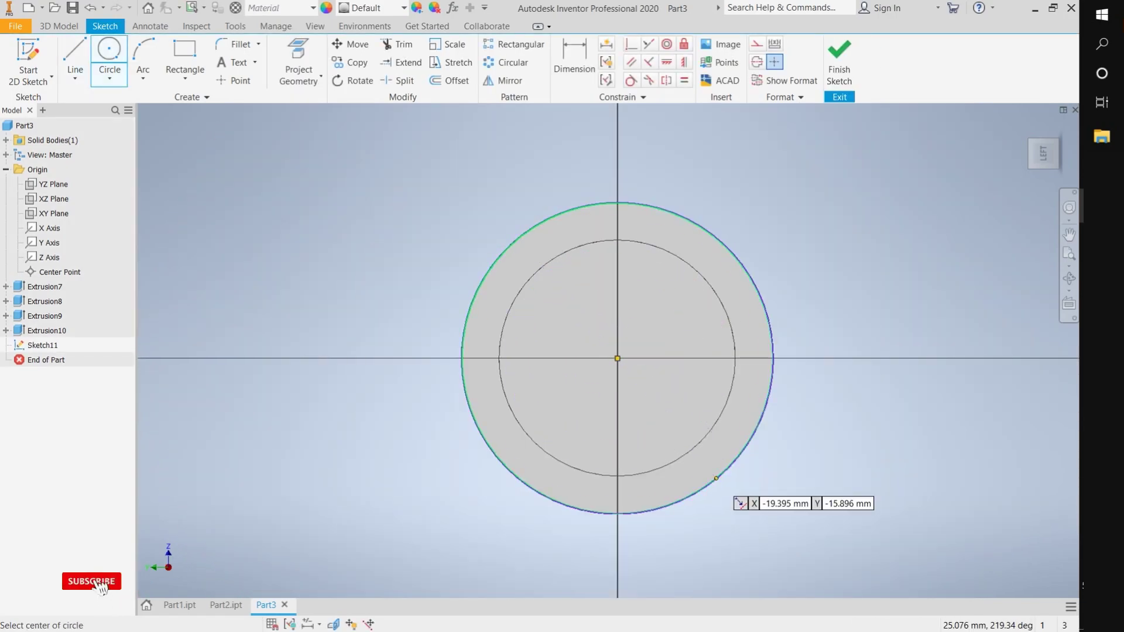
{"action": "key", "text": "Escape"}
{"action": "left_click", "coordinate": [109, 55]}
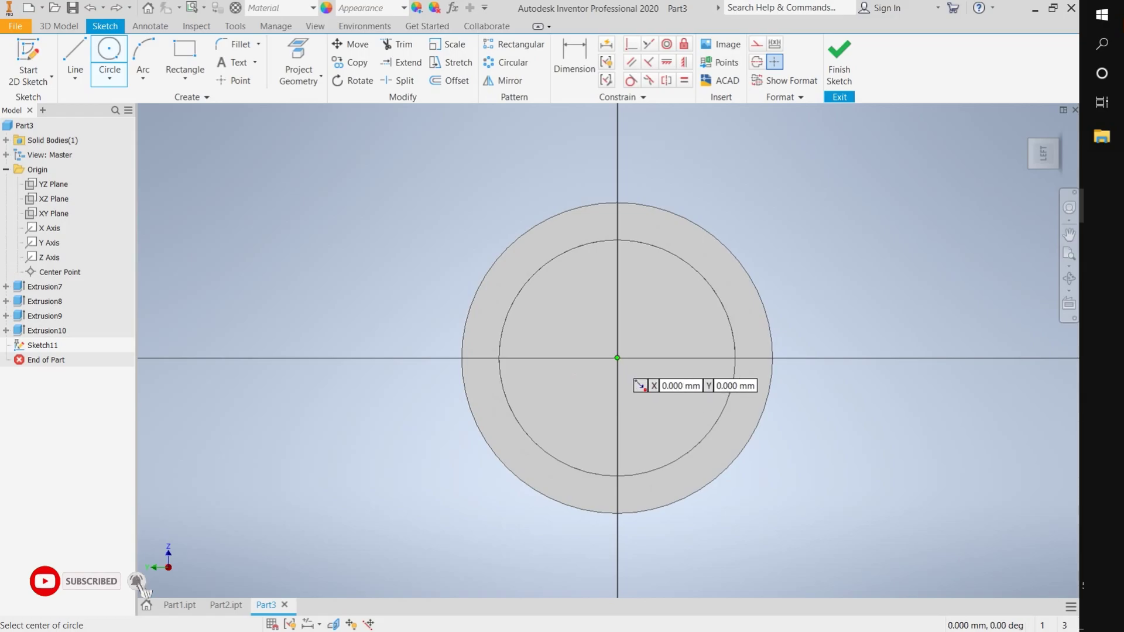
{"action": "left_click", "coordinate": [617, 357]}
{"action": "left_click", "coordinate": [772, 375]}
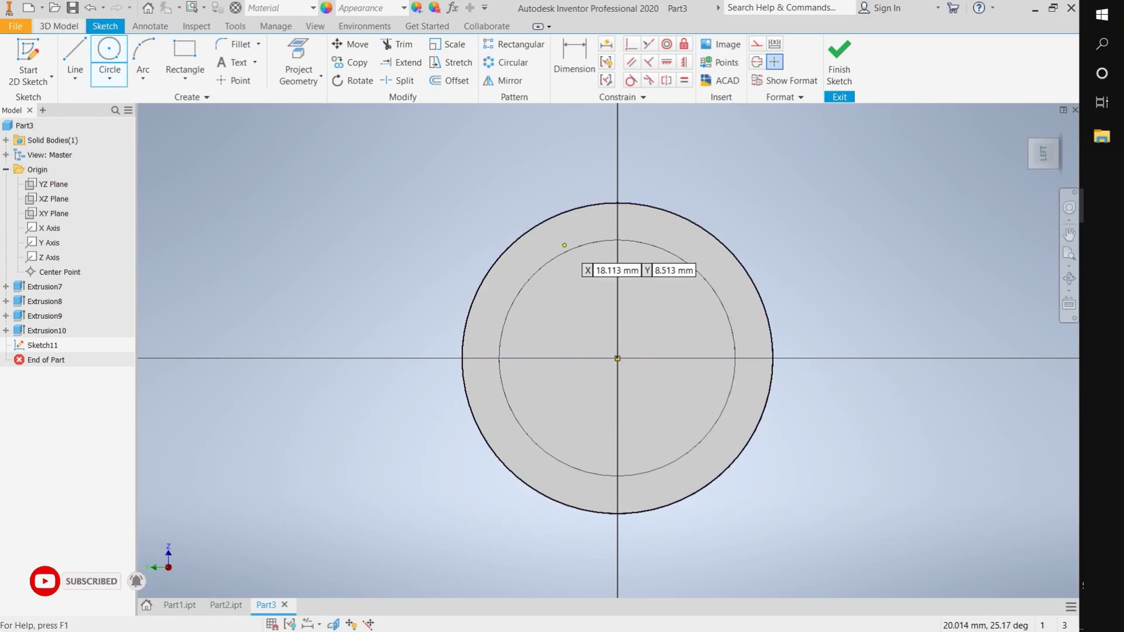
{"action": "key", "text": "e"}
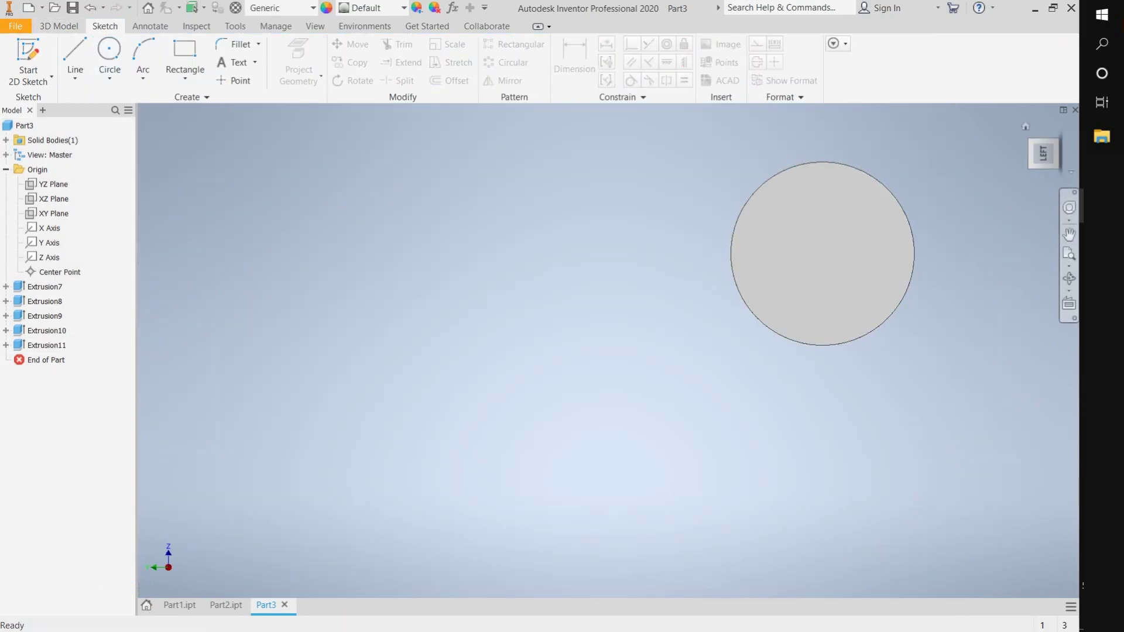
Cut a 25 mm bore through the whole length of Part3.
{"action": "key", "text": "c"}
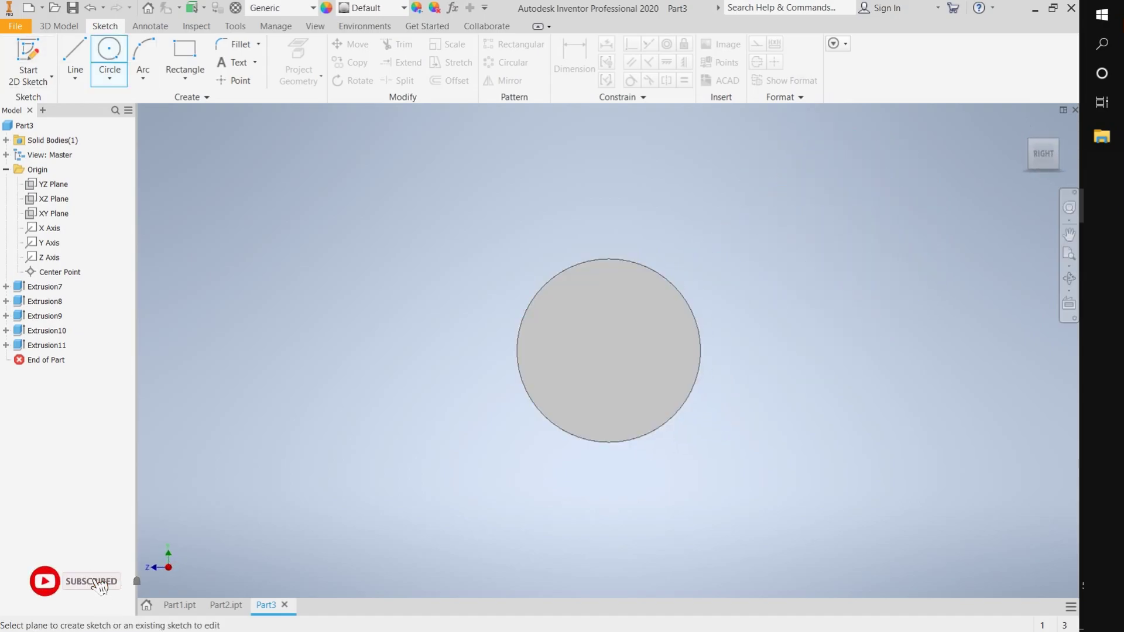
{"action": "left_click", "coordinate": [609, 351]}
{"action": "type", "text": "2"}
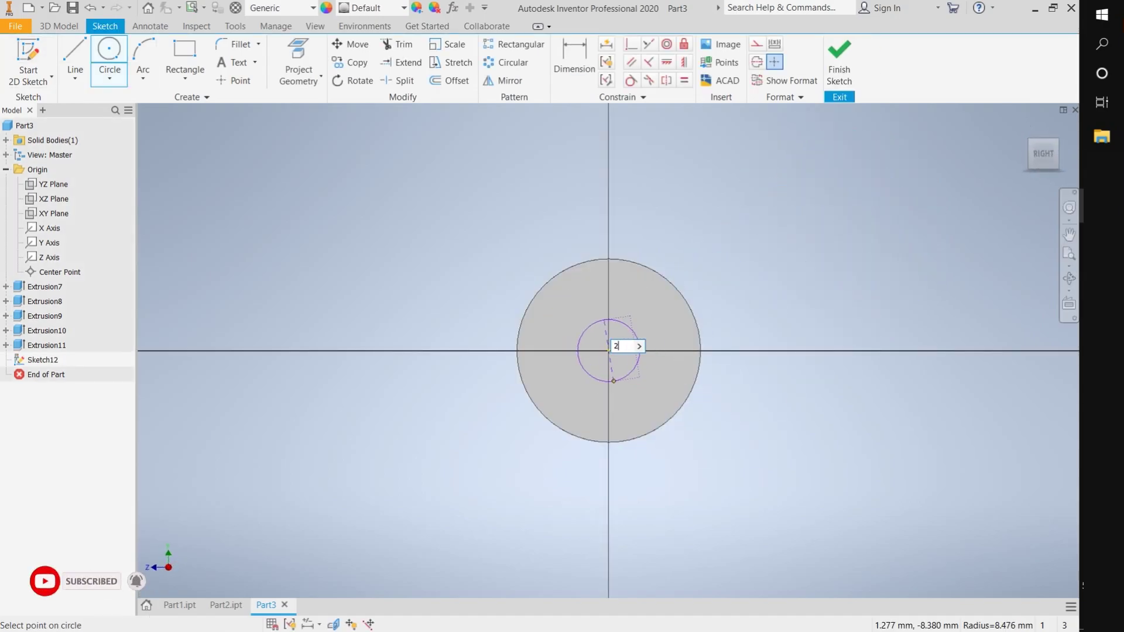
{"action": "type", "text": "5"}
{"action": "key", "text": "Return"}
{"action": "key", "text": "e"}
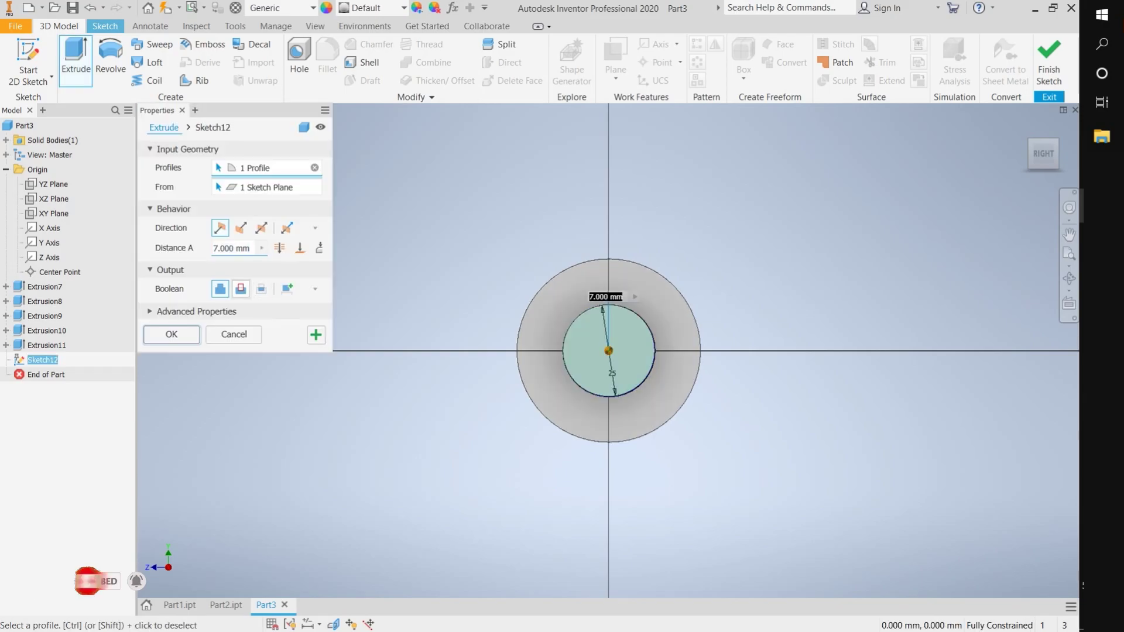
{"action": "left_click_drag", "start_coordinate": [571, 390], "coordinate": [785, 157]}
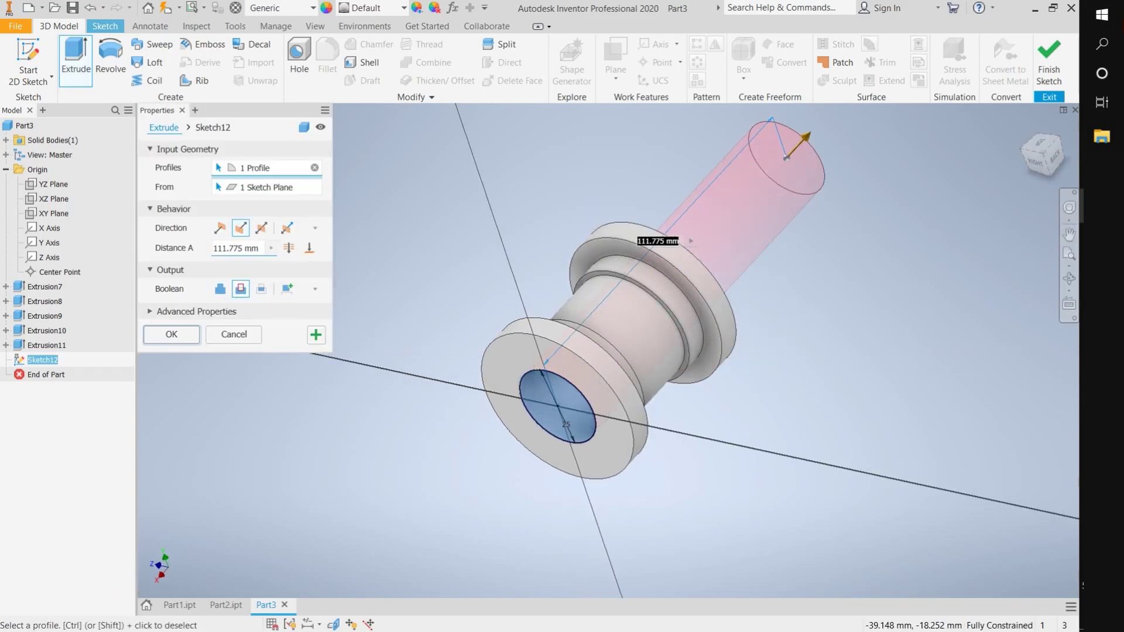
{"action": "key", "text": "Return"}
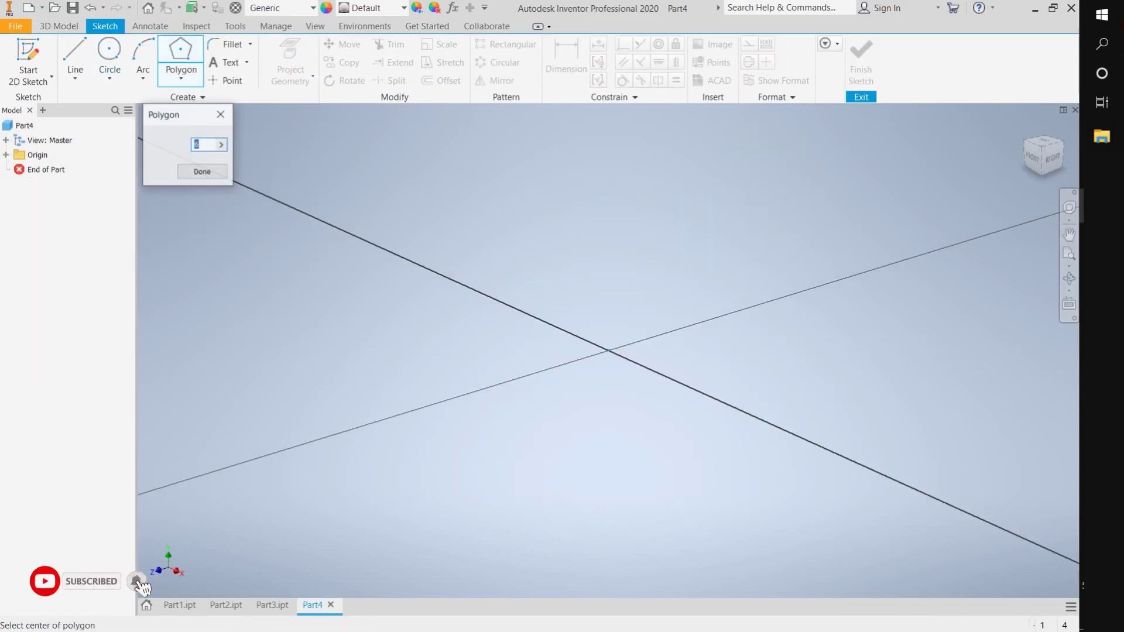
Sketch an 18-across hexagon with a 10 mm bore circle and extrude it into a nut.
{"action": "left_click", "coordinate": [609, 351]}
{"action": "left_click", "coordinate": [726, 350]}
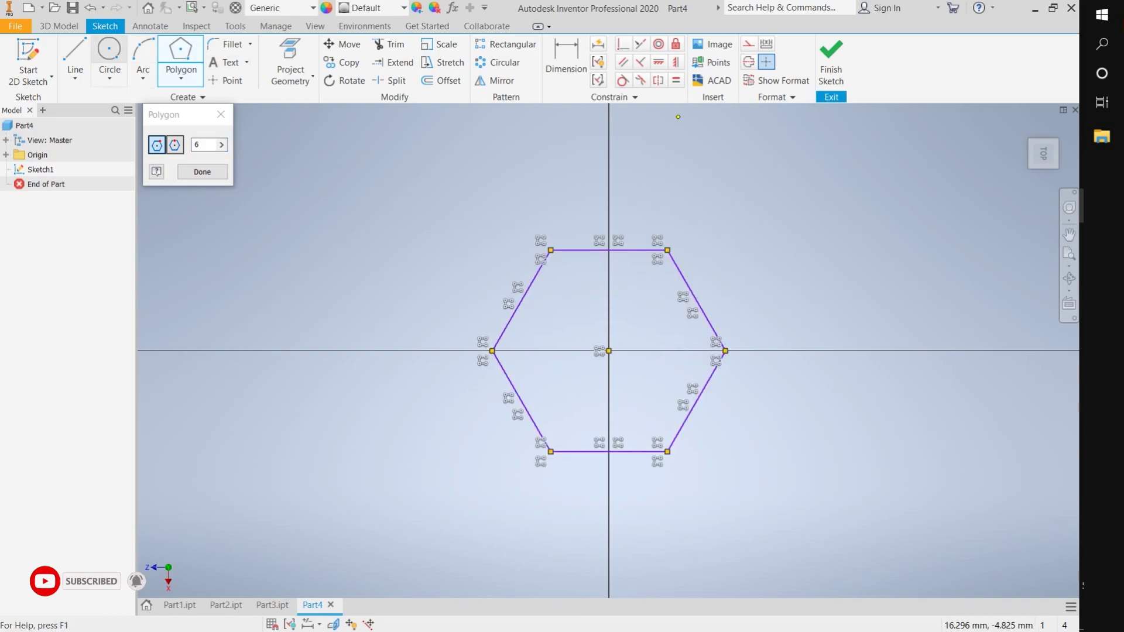
{"action": "key", "text": "c"}
{"action": "left_click", "coordinate": [608, 350]}
{"action": "type", "text": "10"}
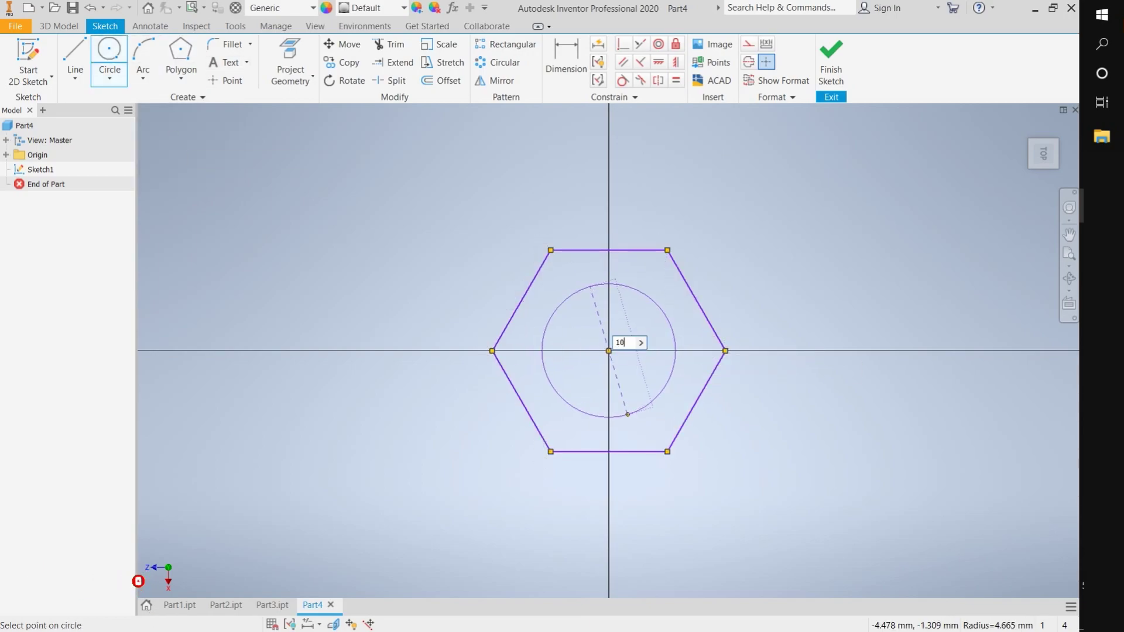
{"action": "key", "text": "Return"}
{"action": "key", "text": "d"}
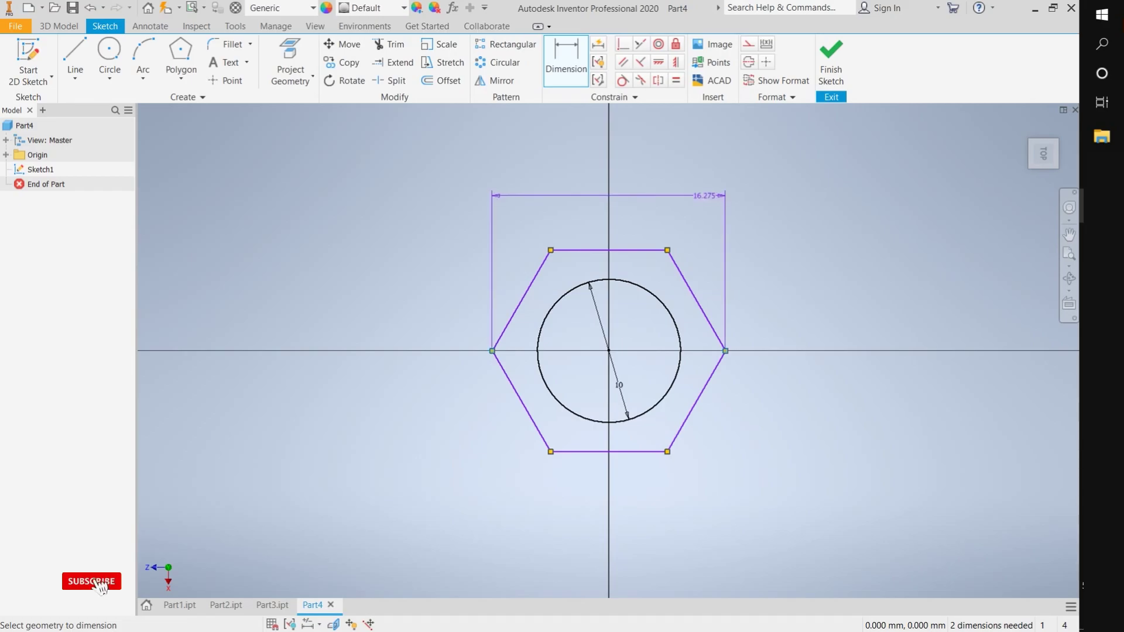
{"action": "left_click", "coordinate": [714, 196]}
{"action": "type", "text": "18"}
{"action": "key", "text": "Return"}
{"action": "left_click", "coordinate": [58, 26]}
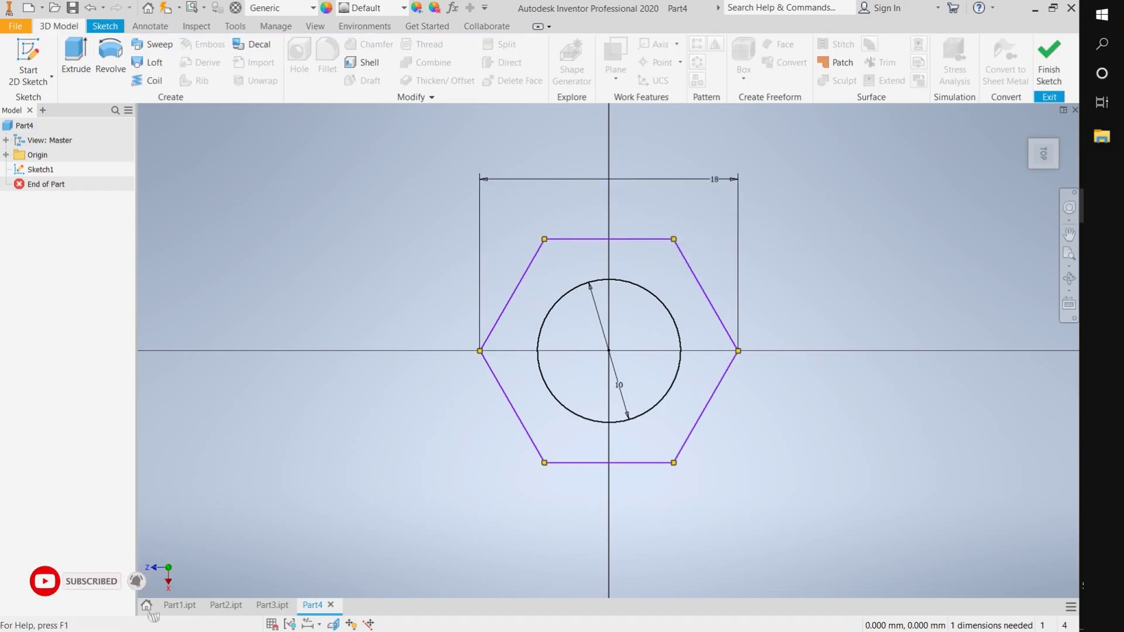
{"action": "left_click", "coordinate": [77, 59]}
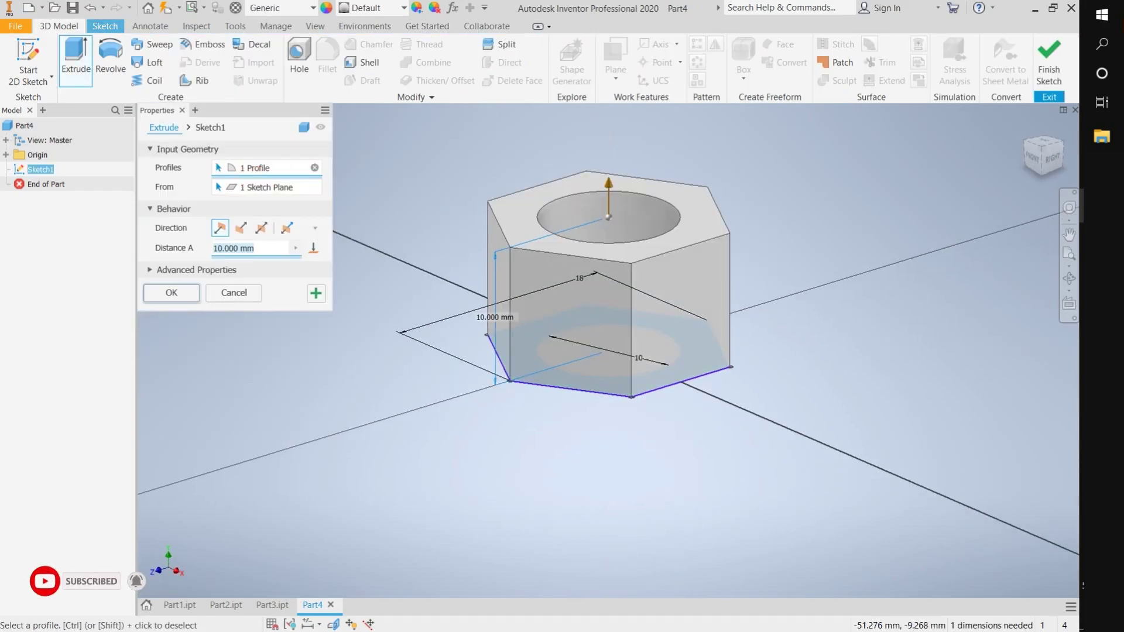
{"action": "key", "text": "Return"}
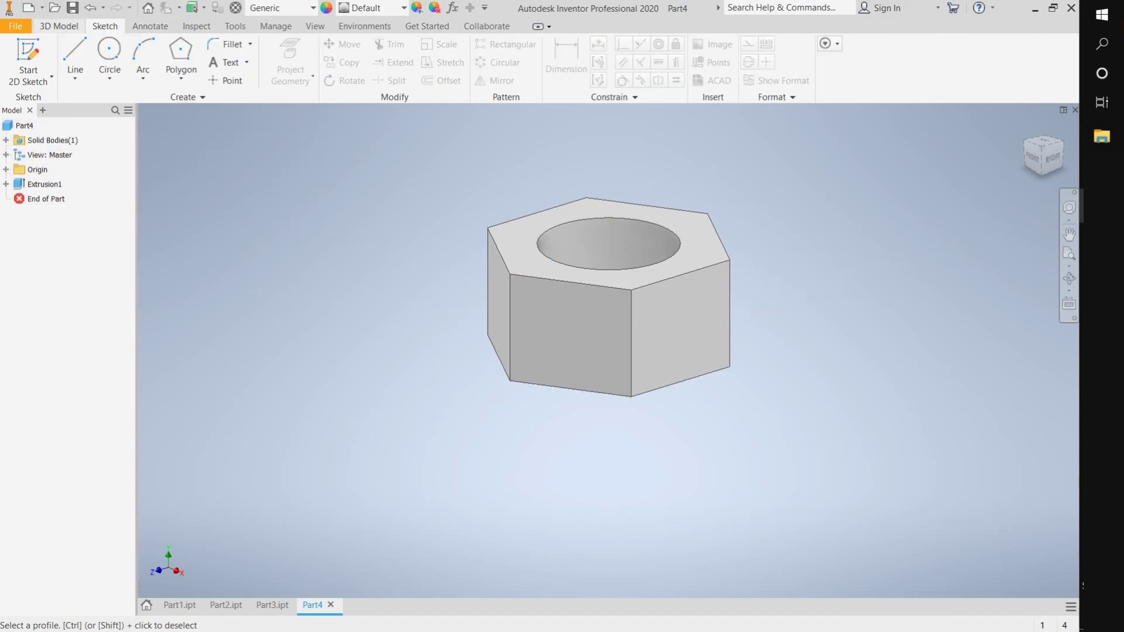
Chamfer the nut's top and bottom edges 0.5 and save the part.
{"action": "left_click", "coordinate": [369, 44]}
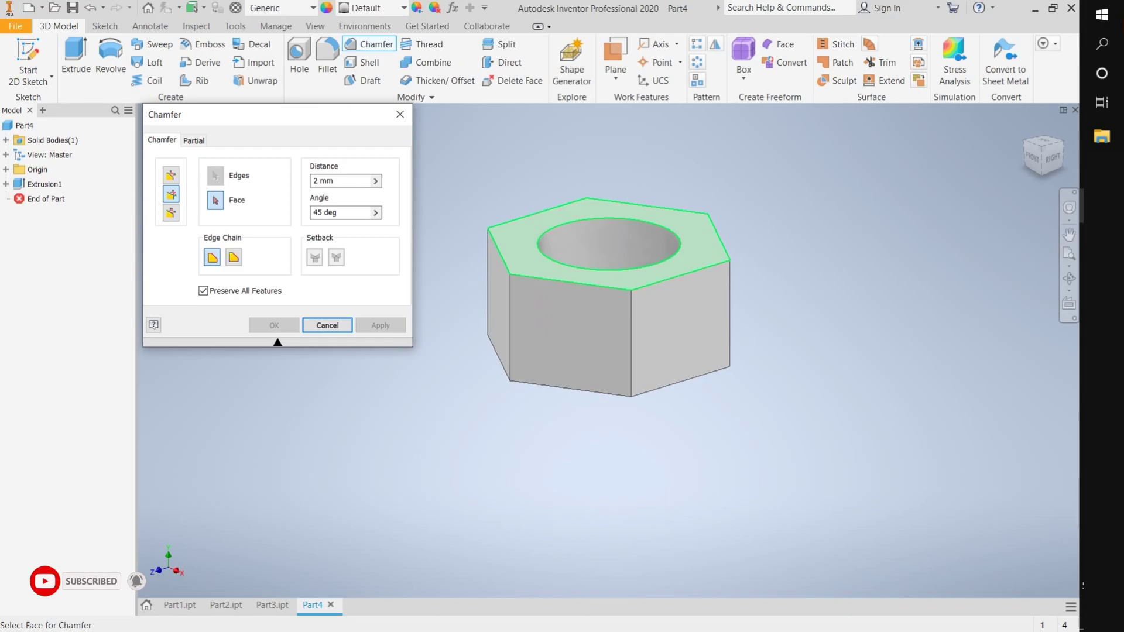
{"action": "left_click", "coordinate": [598, 285]}
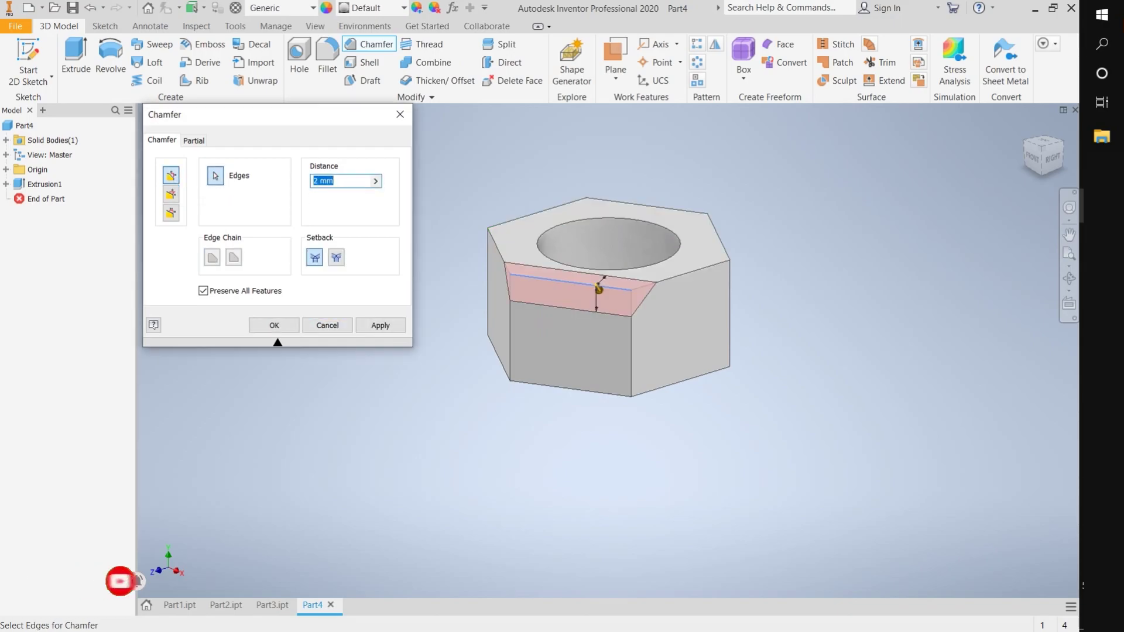
{"action": "type", "text": "0.5"}
{"action": "left_click", "coordinate": [657, 281]}
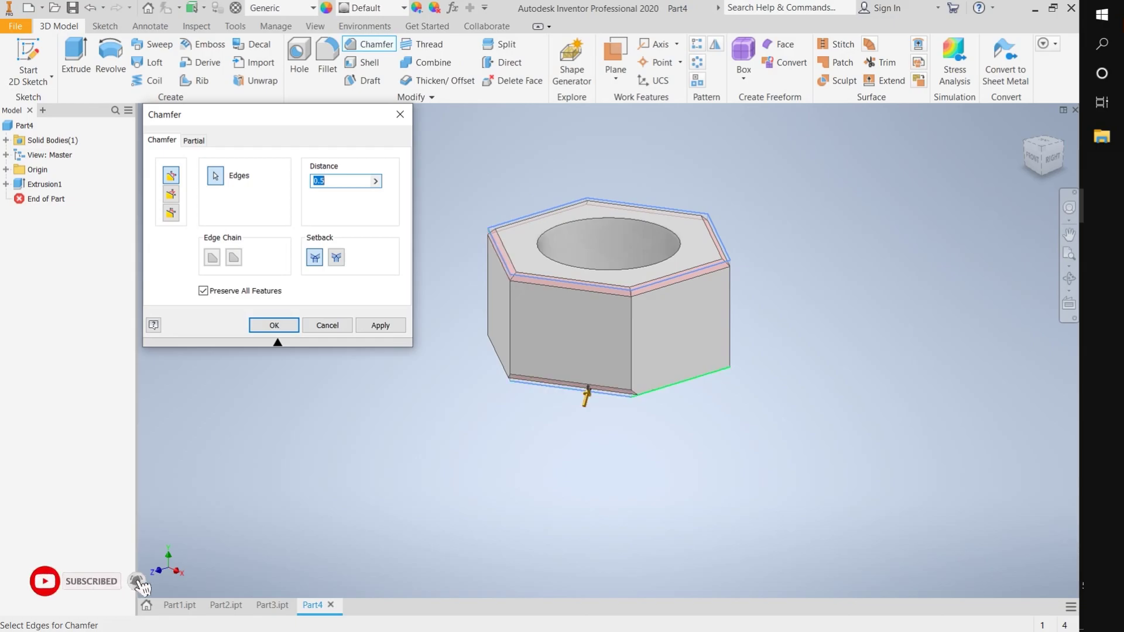
{"action": "middle_click_drag", "start_coordinate": [669, 389], "coordinate": [662, 416], "text": "shift"}
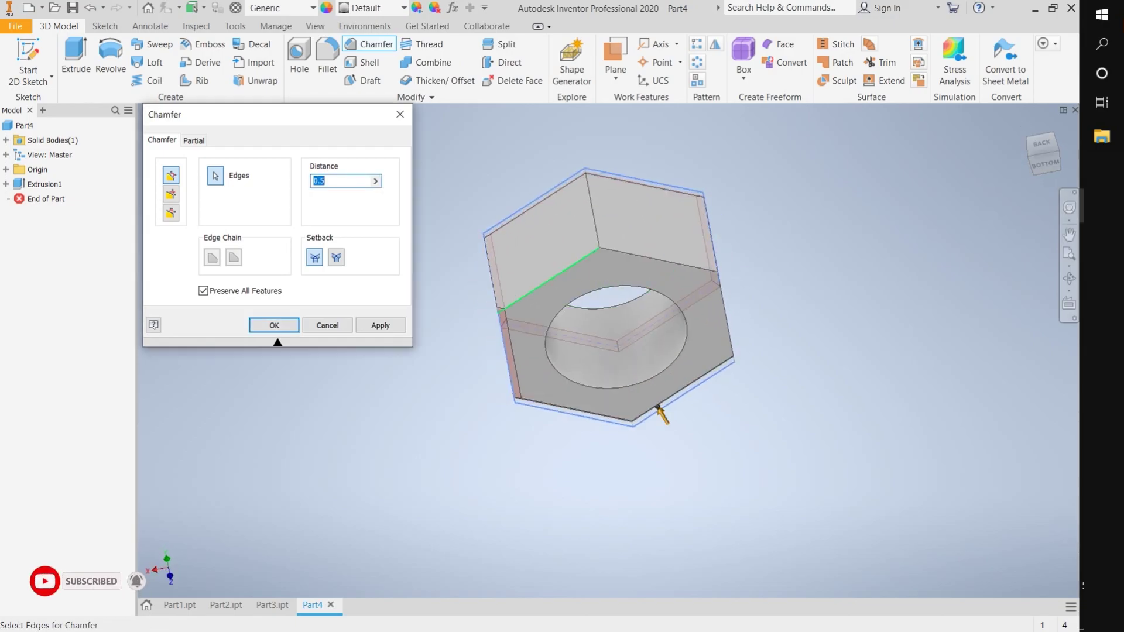
{"action": "key", "text": "F6"}
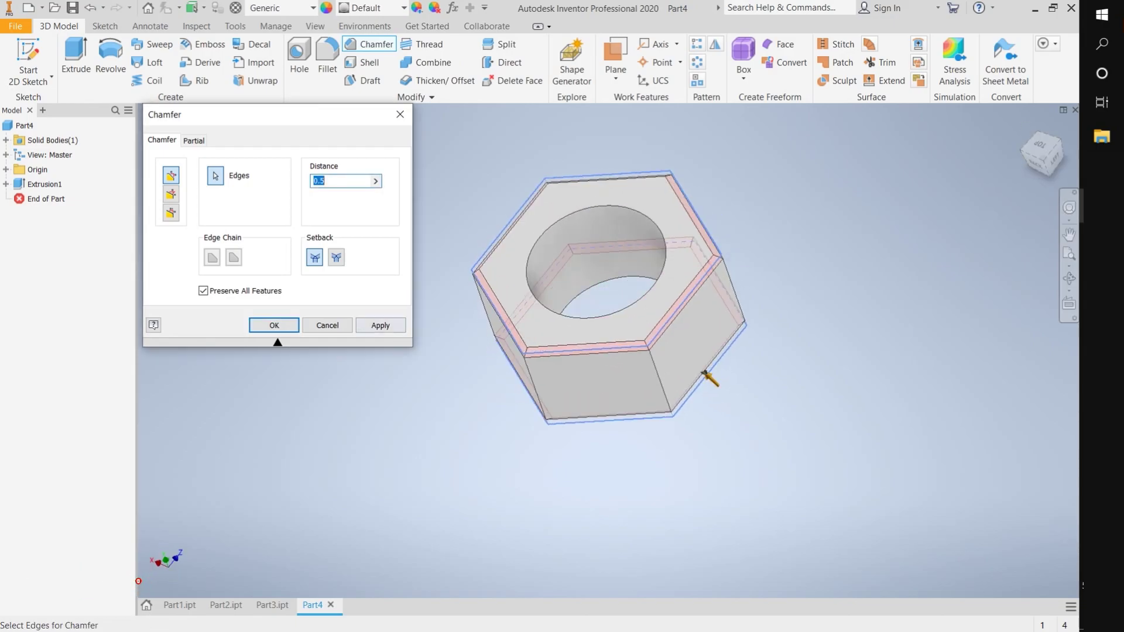
{"action": "left_click", "coordinate": [275, 325]}
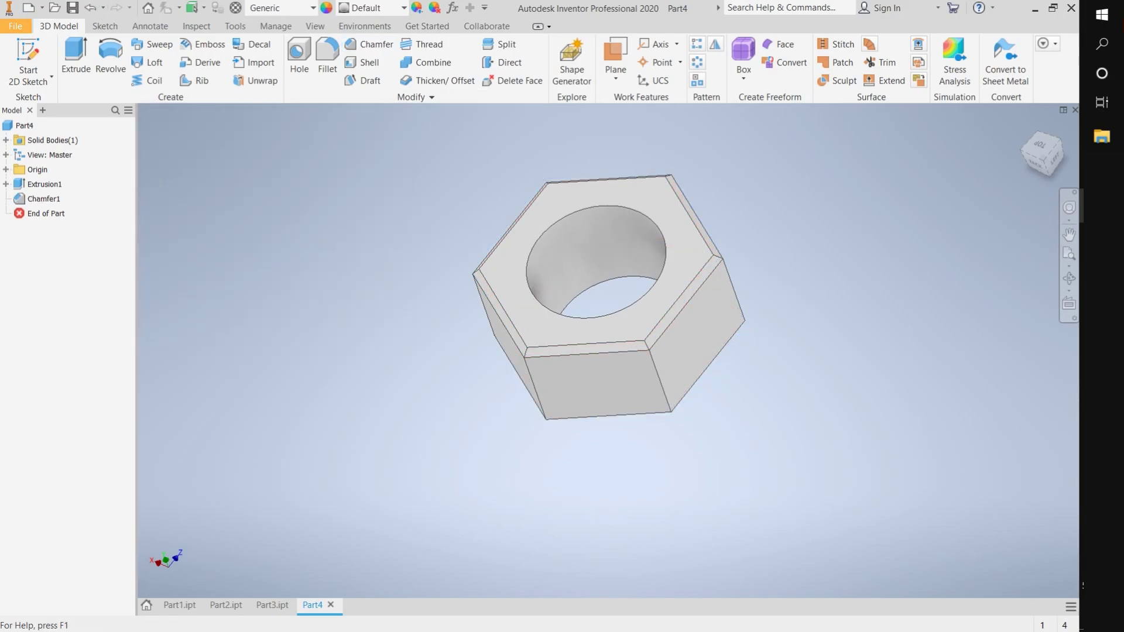
{"action": "left_click", "coordinate": [15, 26]}
{"action": "left_click", "coordinate": [51, 210]}
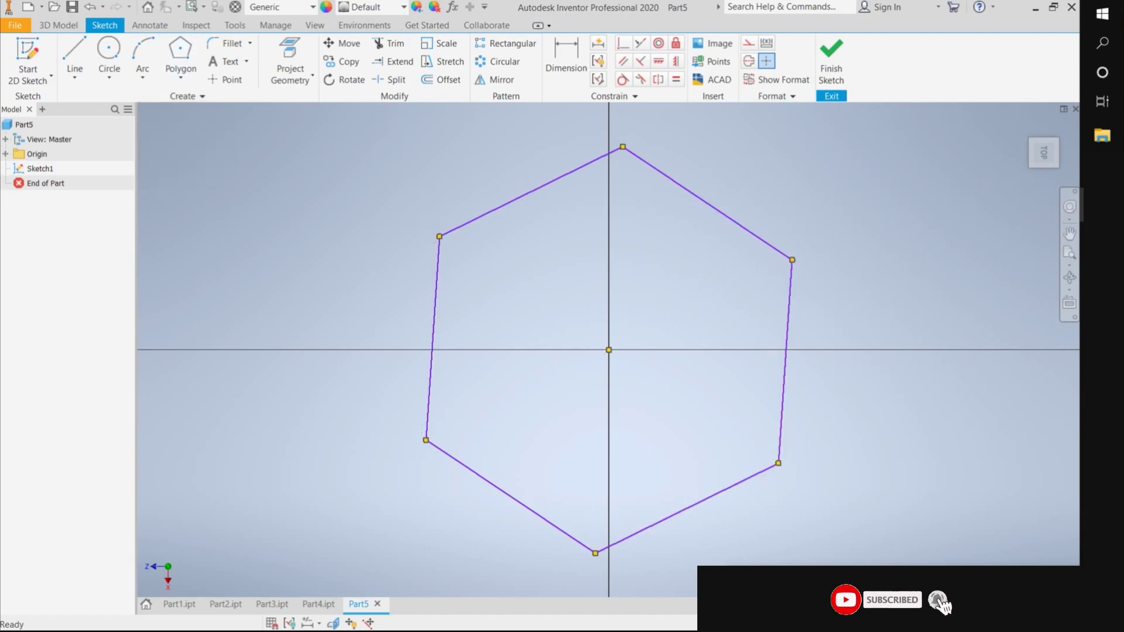
Sketch a hexagon dimensioned 18 across with a 10 mm circle at its centre.
{"action": "key", "text": "ctrl+z"}
{"action": "left_click", "coordinate": [180, 59]}
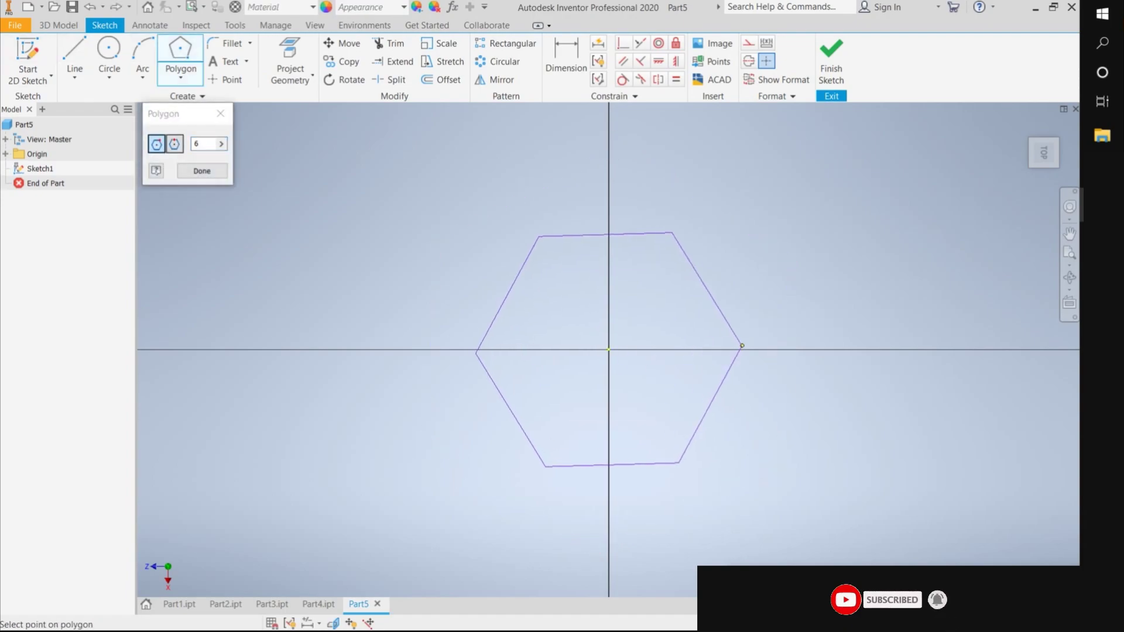
{"action": "left_click", "coordinate": [742, 345]}
{"action": "key", "text": "c"}
{"action": "left_click", "coordinate": [608, 349]}
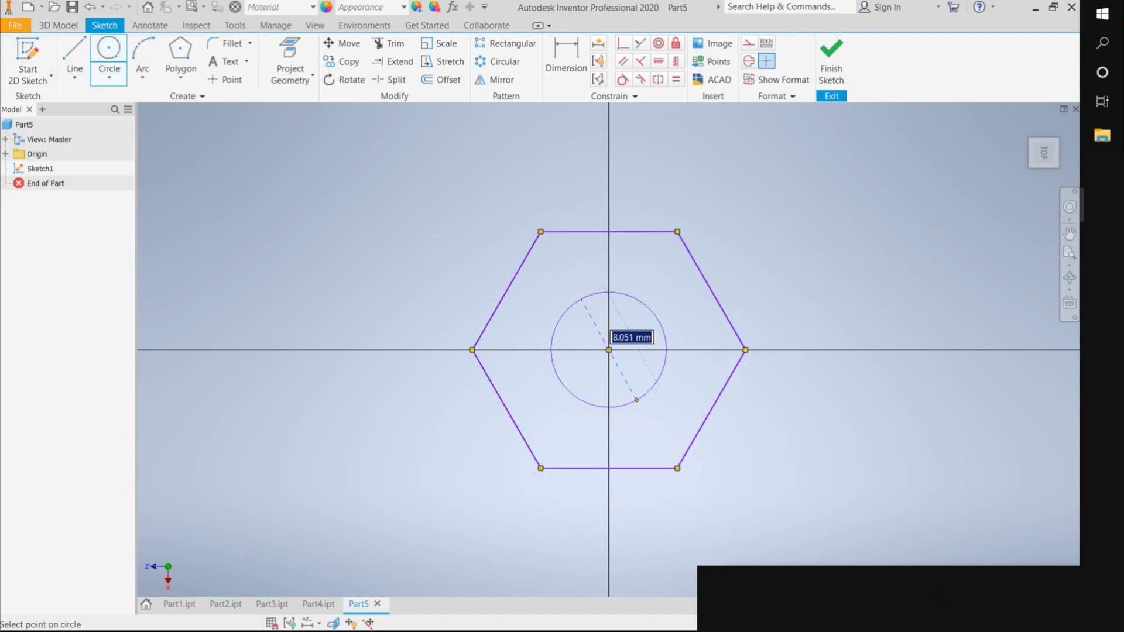
{"action": "type", "text": "10"}
{"action": "key", "text": "Return"}
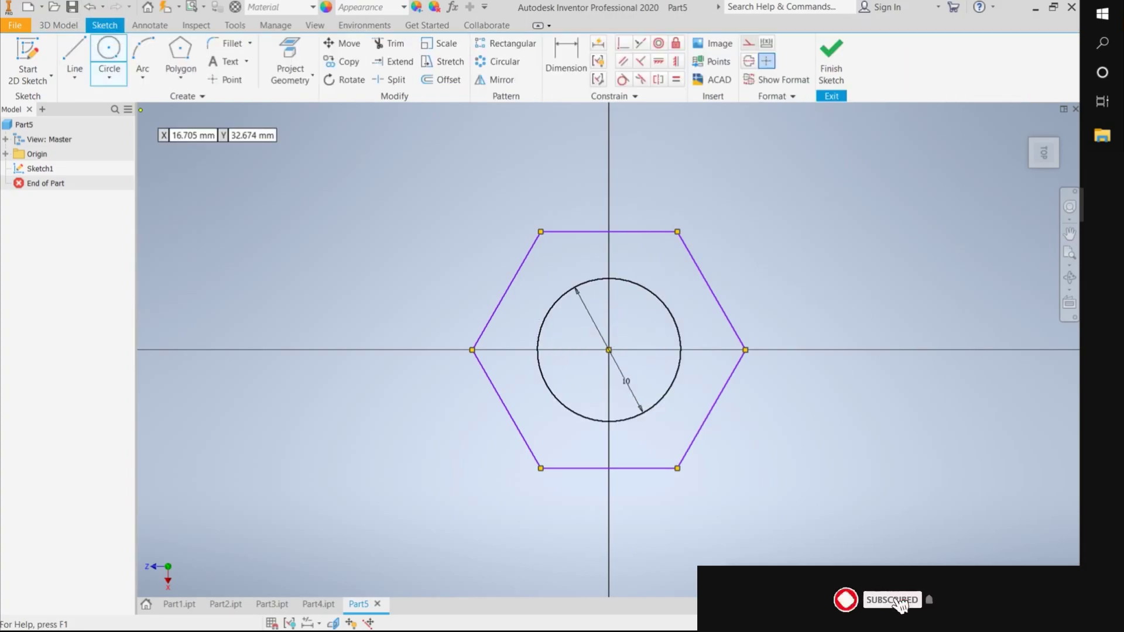
{"action": "key", "text": "d"}
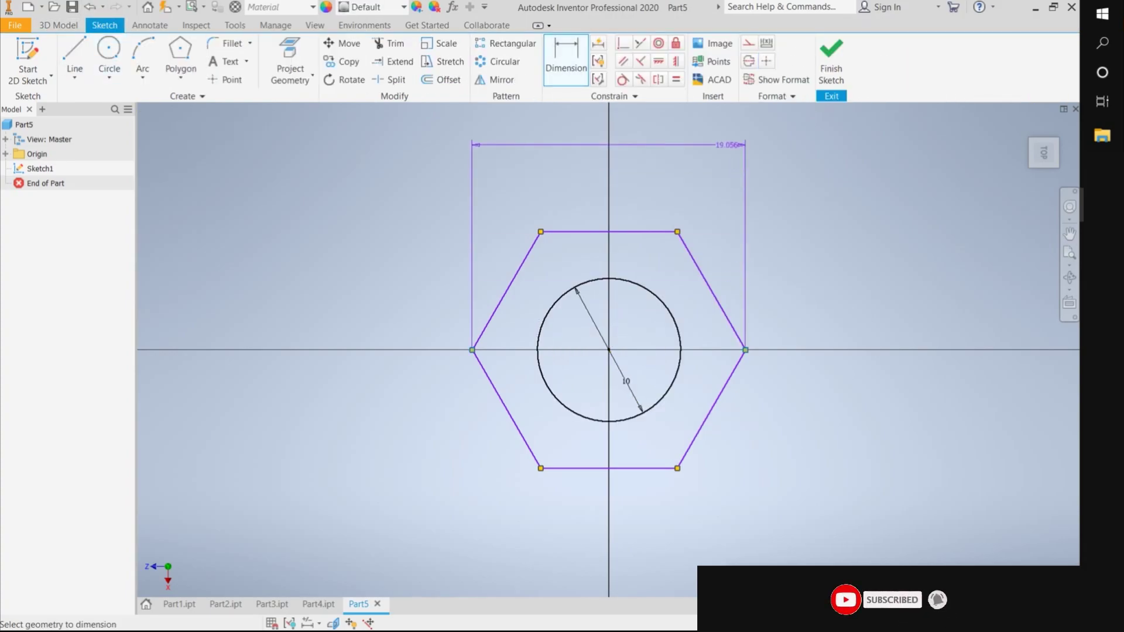
{"action": "left_click", "coordinate": [615, 144]}
{"action": "type", "text": "18"}
{"action": "key", "text": "Return"}
Extrude the hexagon 8 mm and chamfer the nut's top and bottom edges.
{"action": "left_click", "coordinate": [831, 59]}
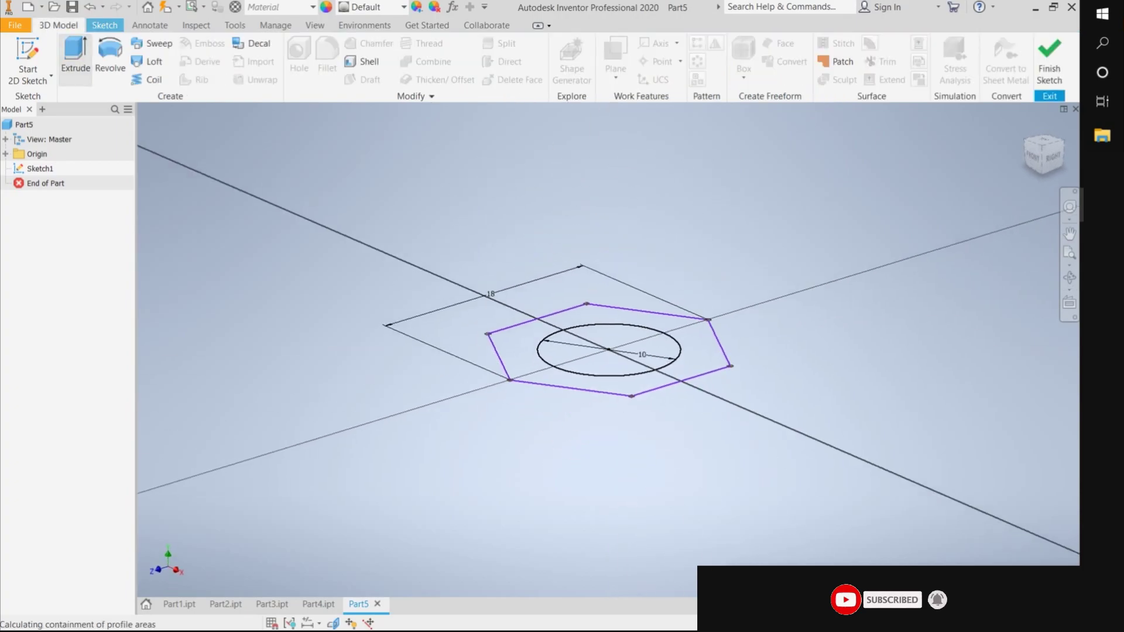
{"action": "type", "text": "8"}
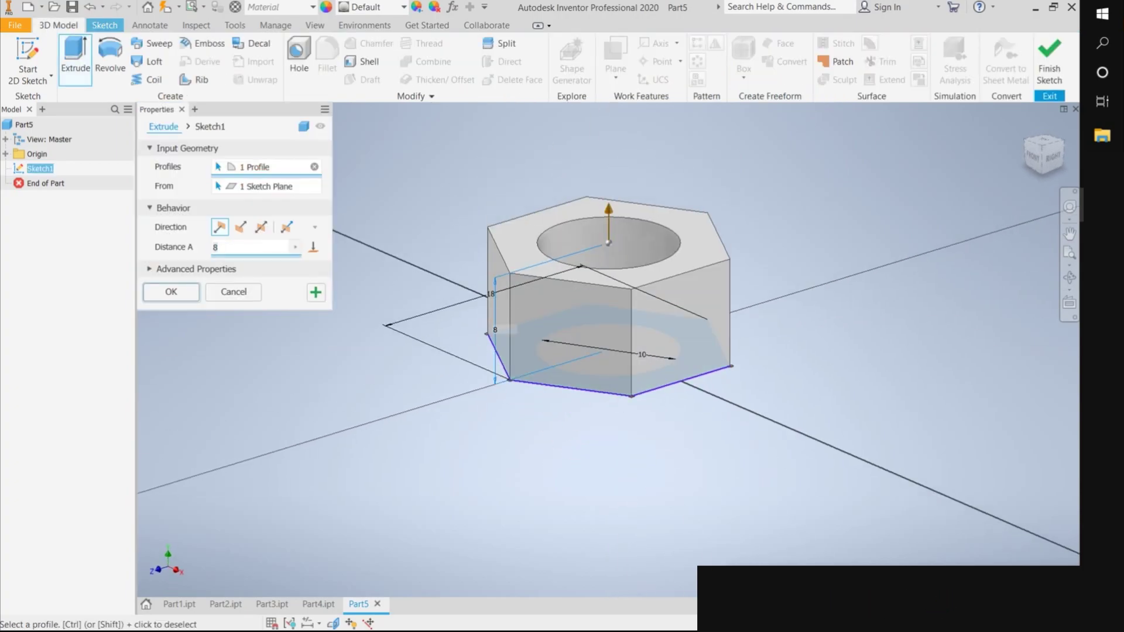
{"action": "key", "text": "Return"}
{"action": "key", "text": "ctrl+shift+k"}
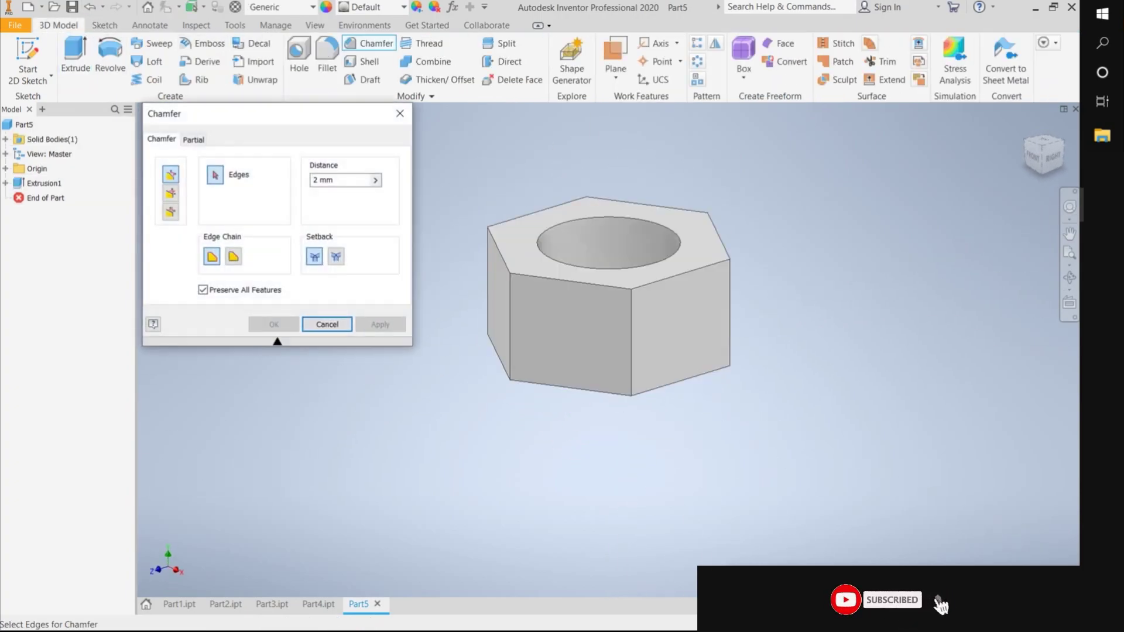
{"action": "left_click", "coordinate": [571, 281]}
{"action": "left_click", "coordinate": [501, 258]}
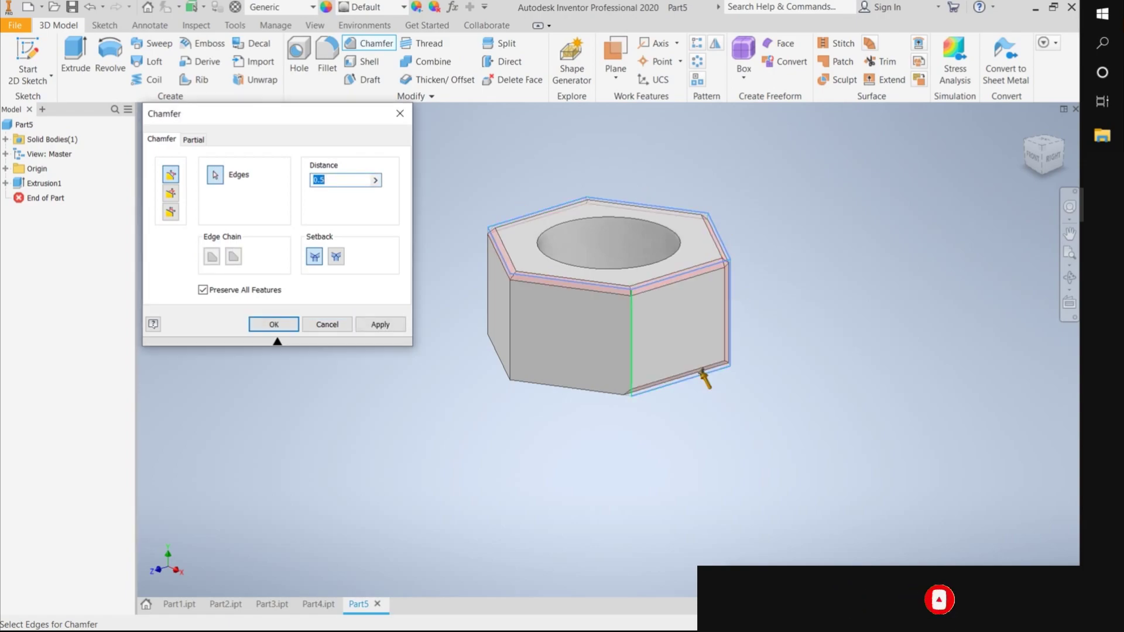
{"action": "middle_click_drag", "start_coordinate": [486, 351], "coordinate": [705, 265], "text": "shift"}
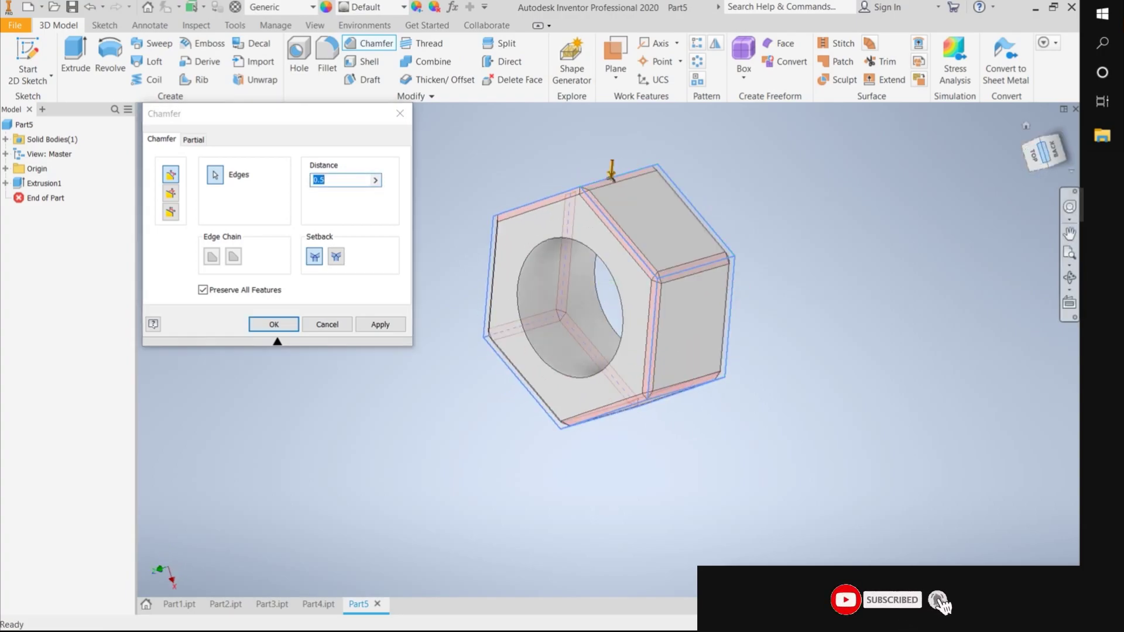
{"action": "middle_click_drag", "start_coordinate": [691, 95], "coordinate": [657, 287], "text": "shift"}
{"action": "middle_click_drag", "start_coordinate": [603, 181], "coordinate": [677, 200], "text": "shift"}
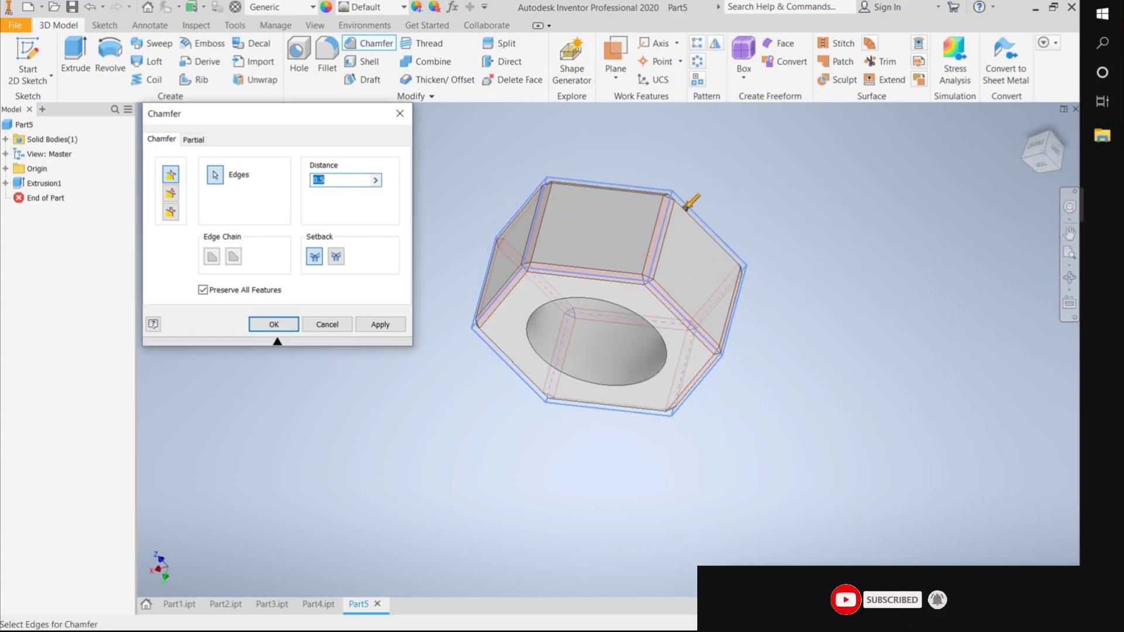
{"action": "key", "text": "Return"}
Edit Extrusion1 to make the nut 5 mm thick.
{"action": "right_click", "coordinate": [44, 183]}
{"action": "key", "text": "Escape"}
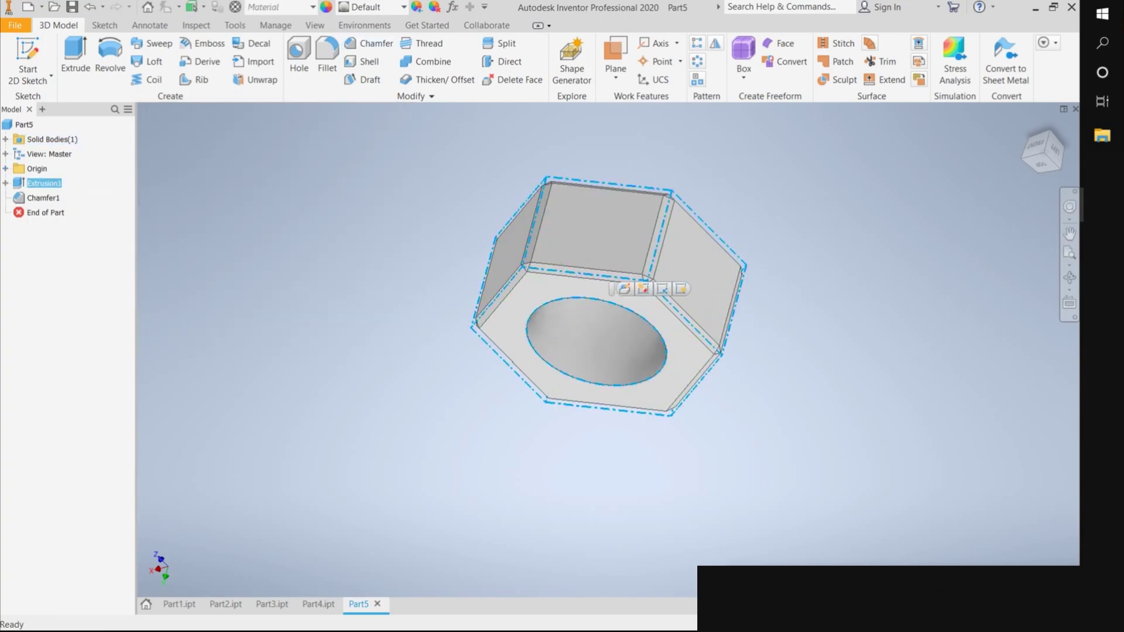
{"action": "left_click", "coordinate": [624, 288]}
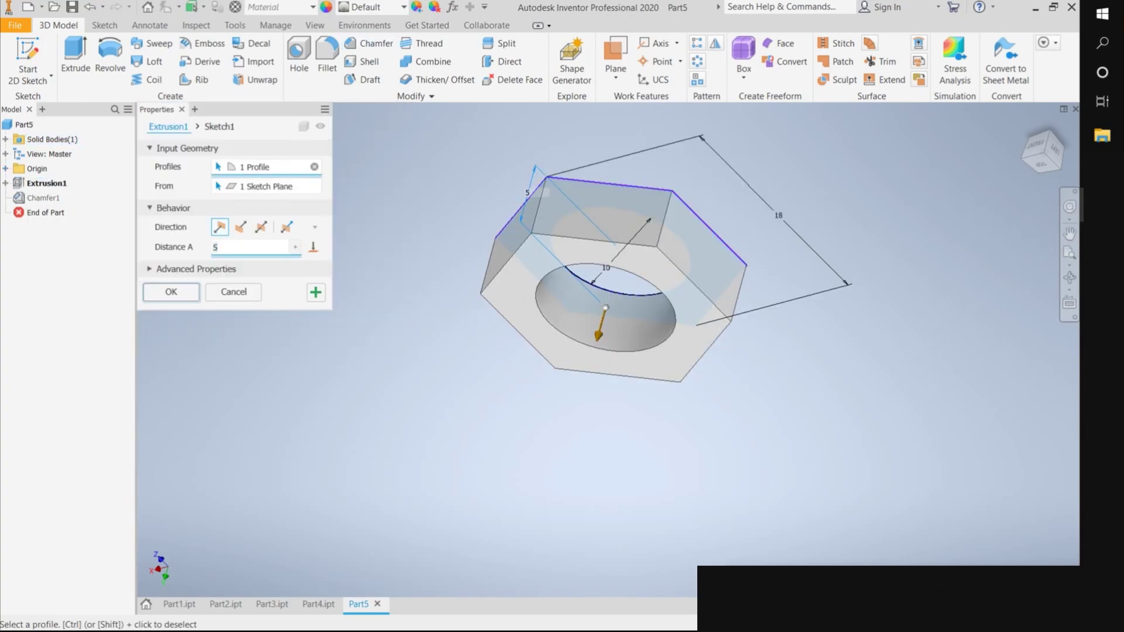
{"action": "key", "text": "Return"}
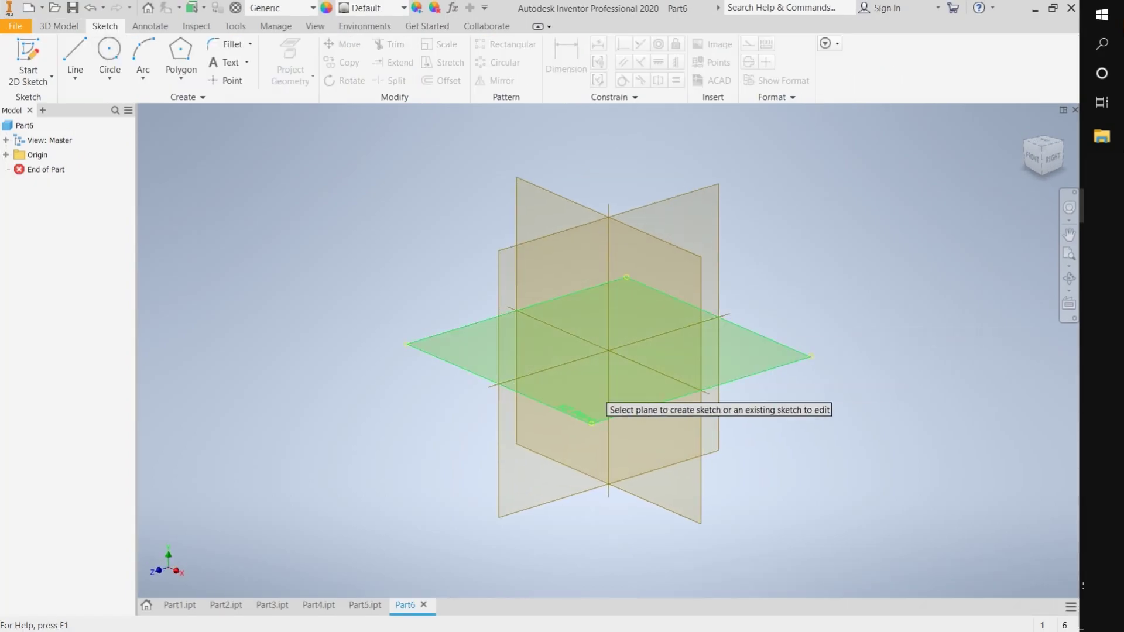
Sketch a 10 mm circle and extrude it 65 mm into the bolt shank.
{"action": "left_click", "coordinate": [603, 402]}
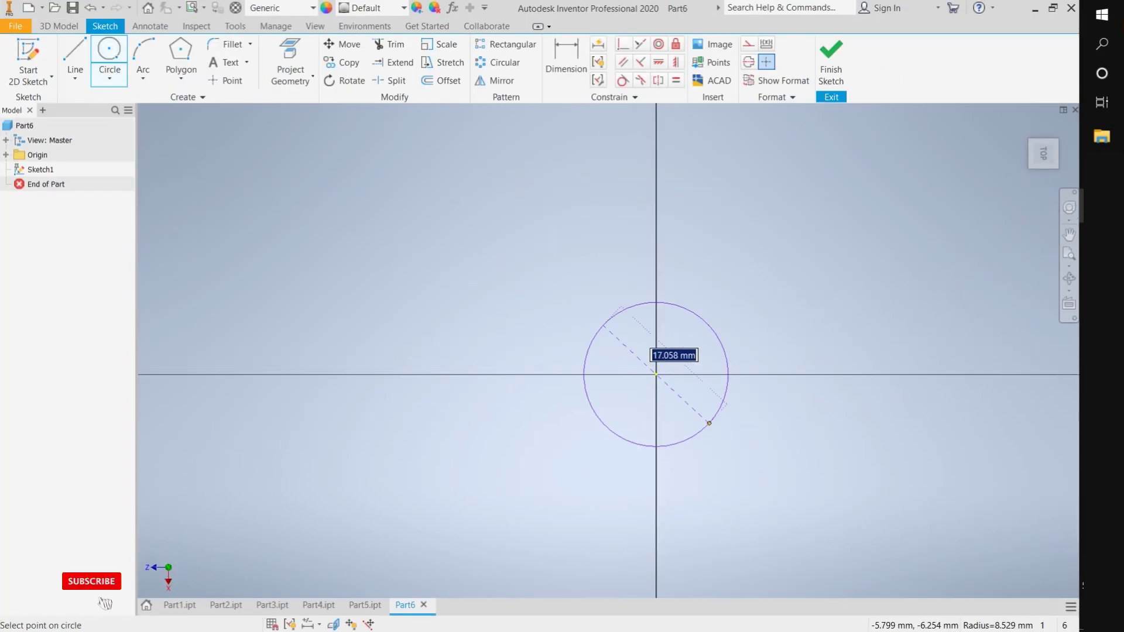
{"action": "key", "text": "Return"}
{"action": "key", "text": "r"}
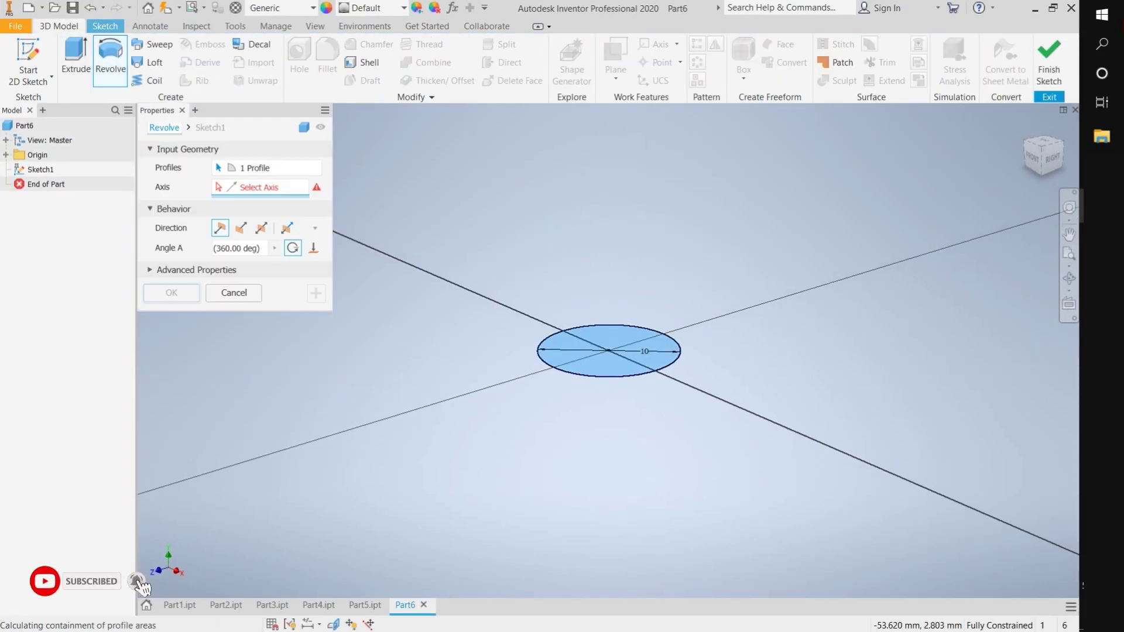
{"action": "key", "text": "Escape"}
{"action": "key", "text": "e"}
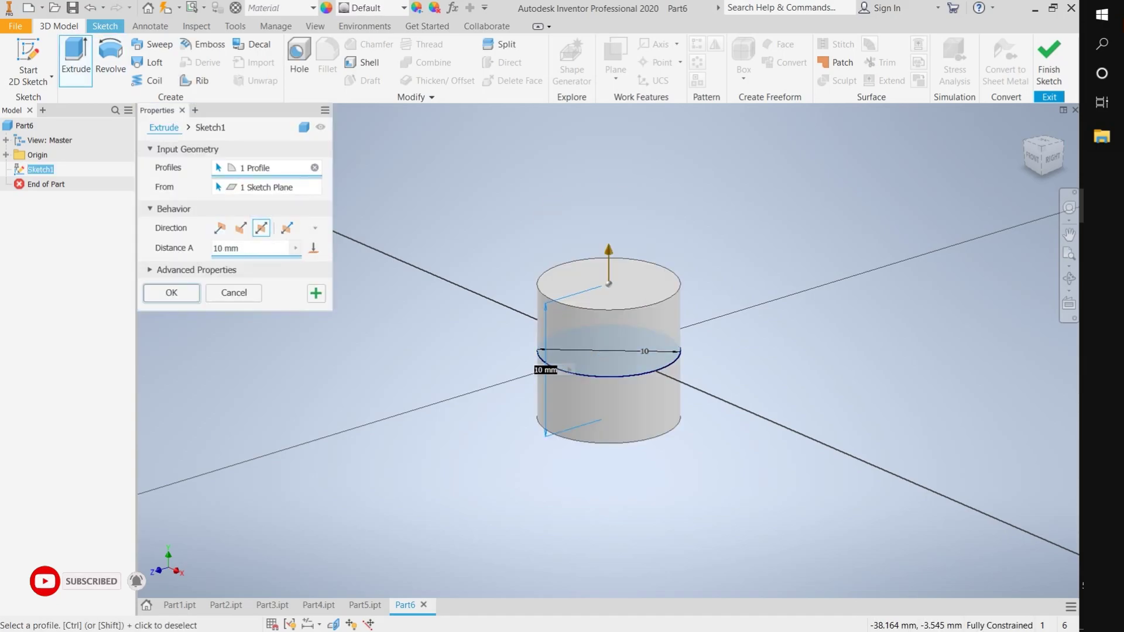
{"action": "key", "text": "Return"}
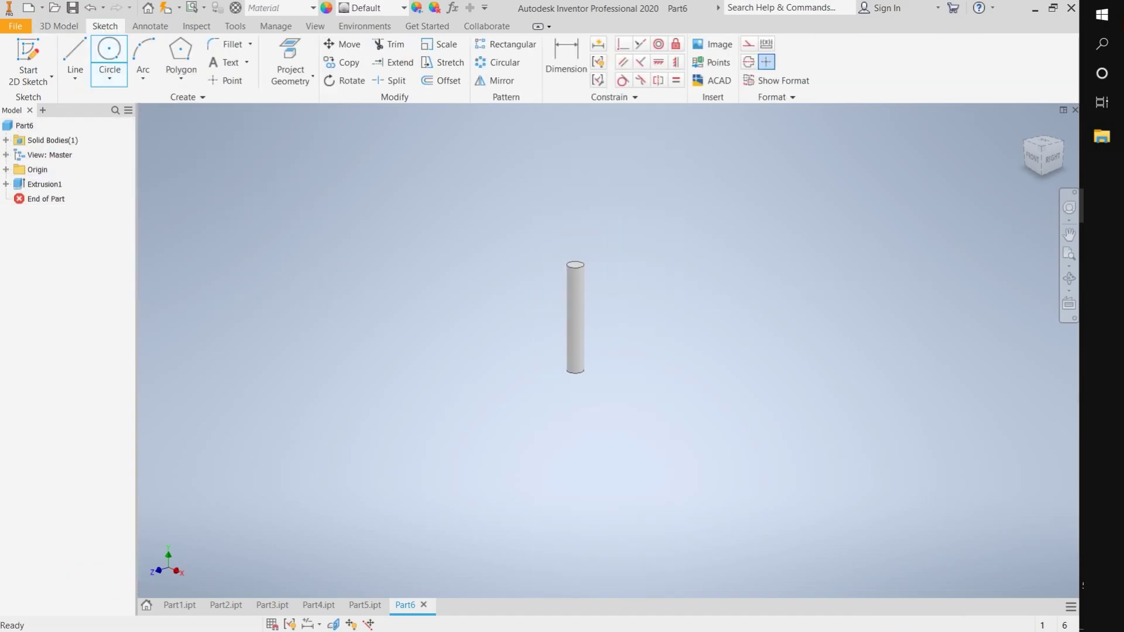
Sketch a 13 mm-across hexagon on the shank end and extrude it 6.5 as the head.
{"action": "right_click", "coordinate": [580, 381]}
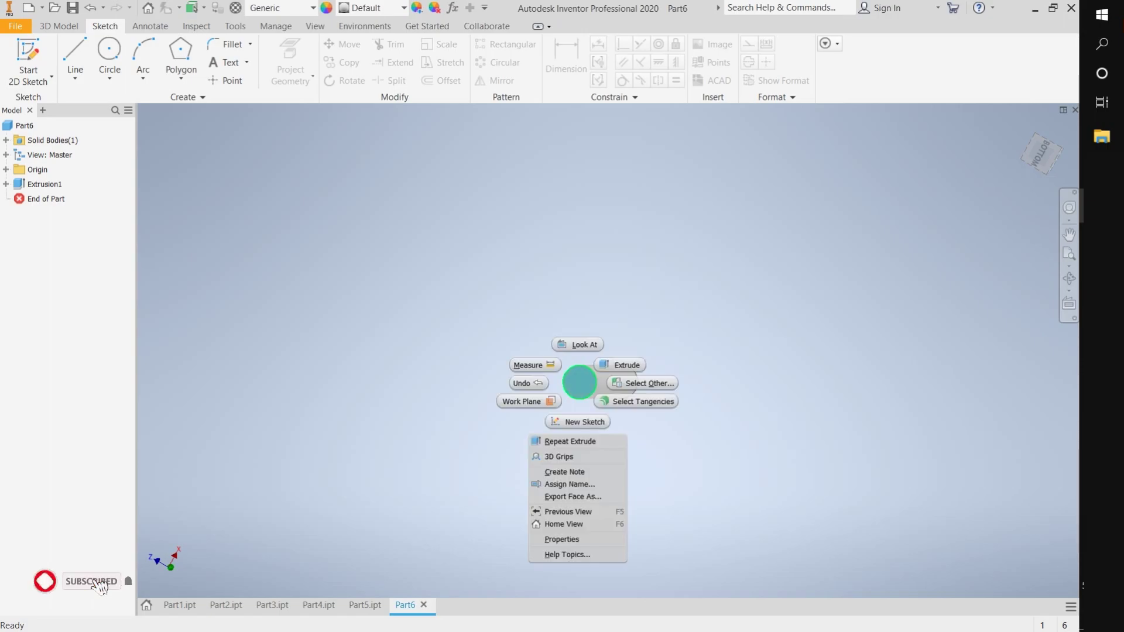
{"action": "left_click", "coordinate": [581, 422]}
{"action": "left_click", "coordinate": [608, 350]}
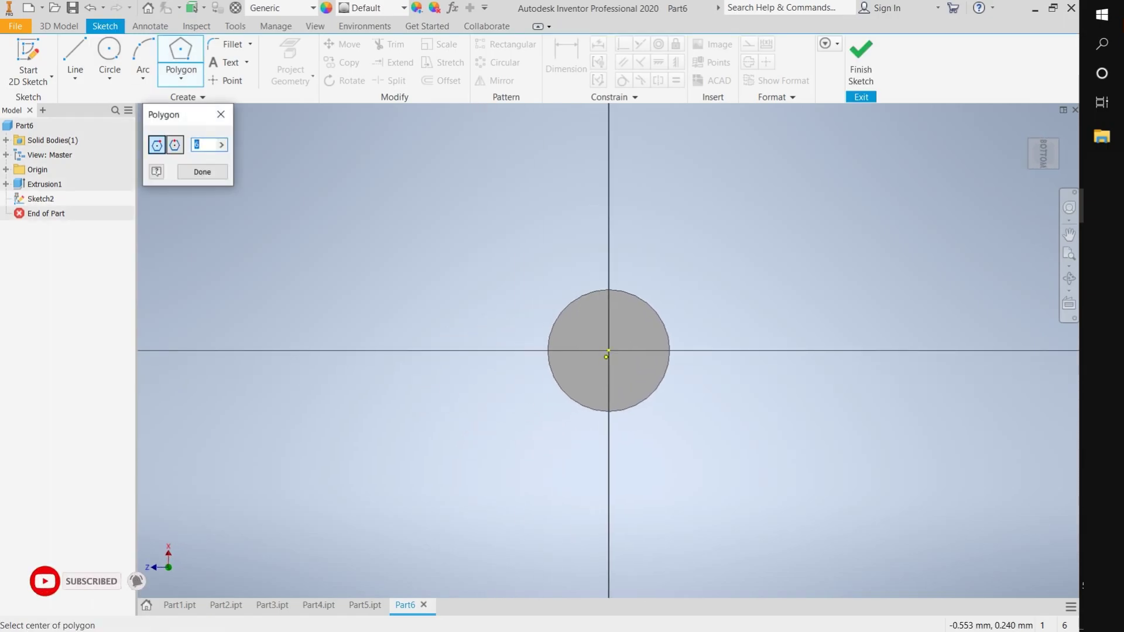
{"action": "left_click", "coordinate": [608, 351]}
{"action": "left_click", "coordinate": [502, 351]}
{"action": "key", "text": "d"}
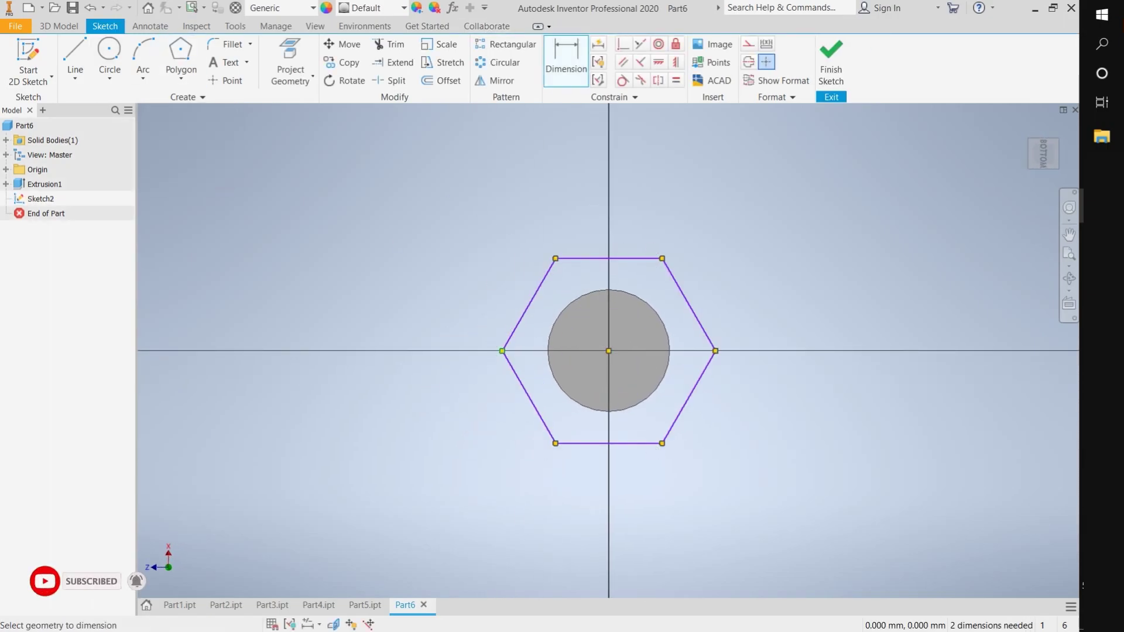
{"action": "left_click", "coordinate": [608, 174]}
{"action": "type", "text": "1"}
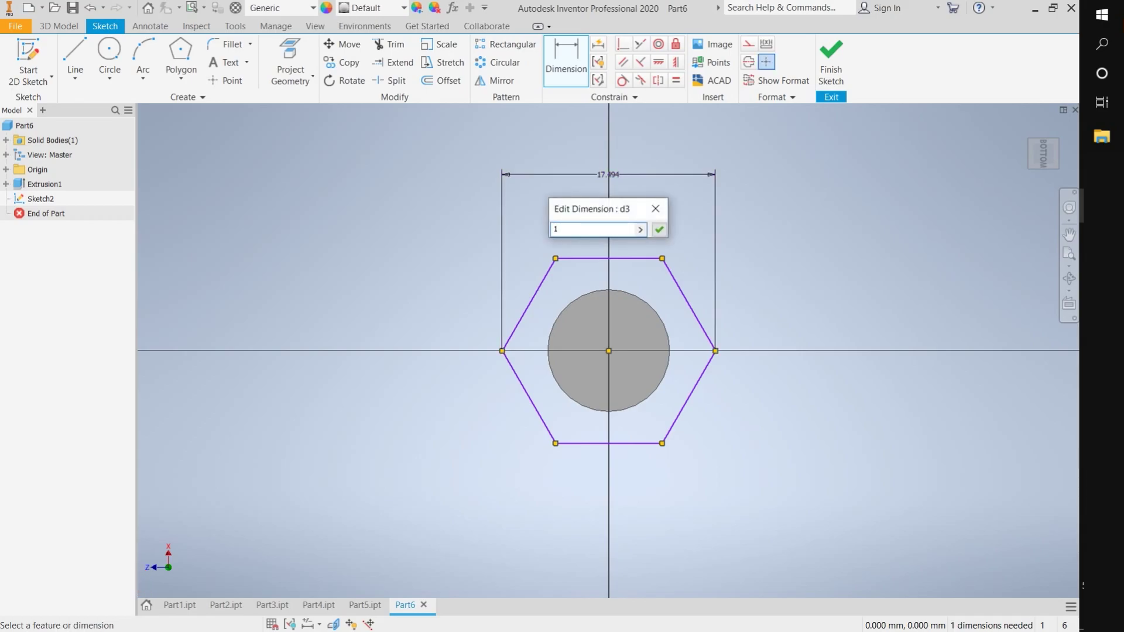
{"action": "type", "text": "3"}
{"action": "key", "text": "Return"}
{"action": "key", "text": "e"}
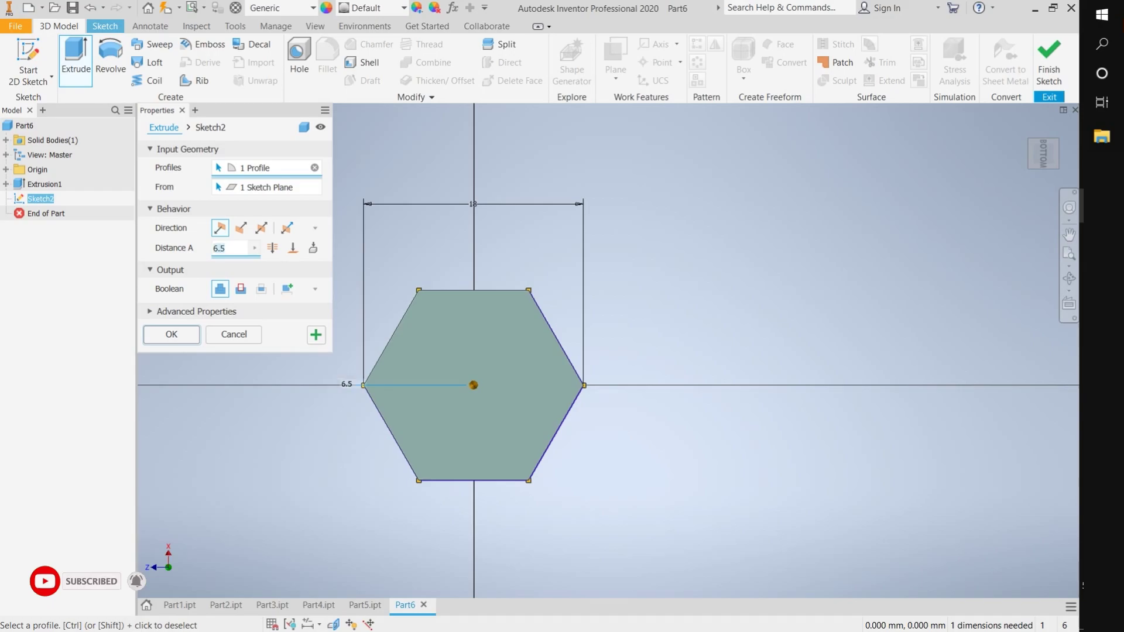
{"action": "key", "text": "Return"}
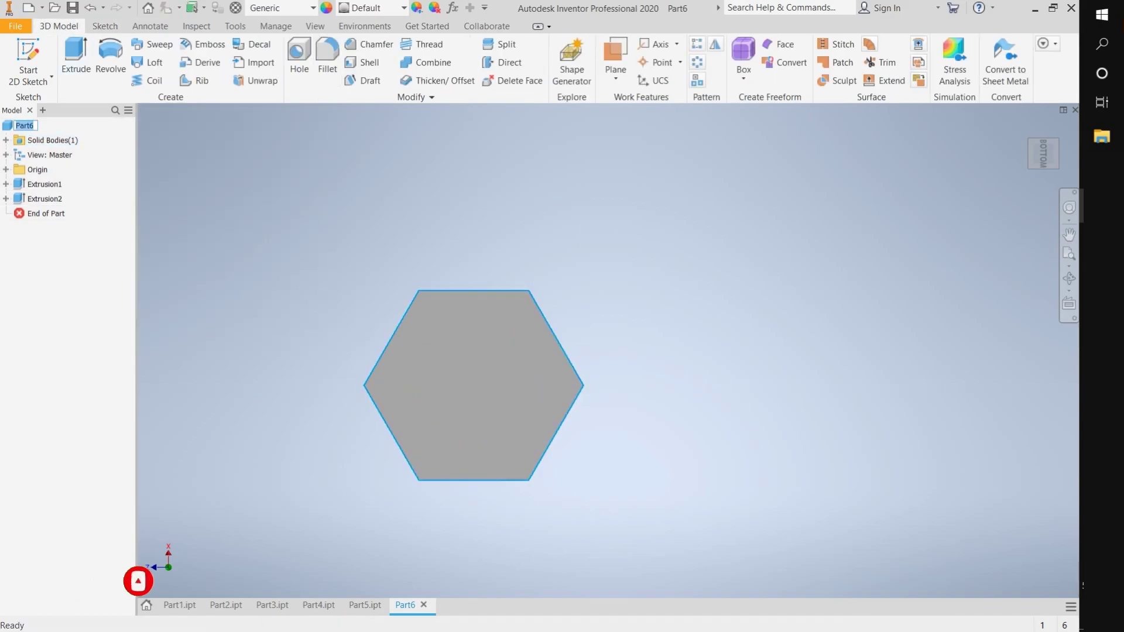
Chamfer the bolt head's edges 0.5.
{"action": "left_click", "coordinate": [368, 43]}
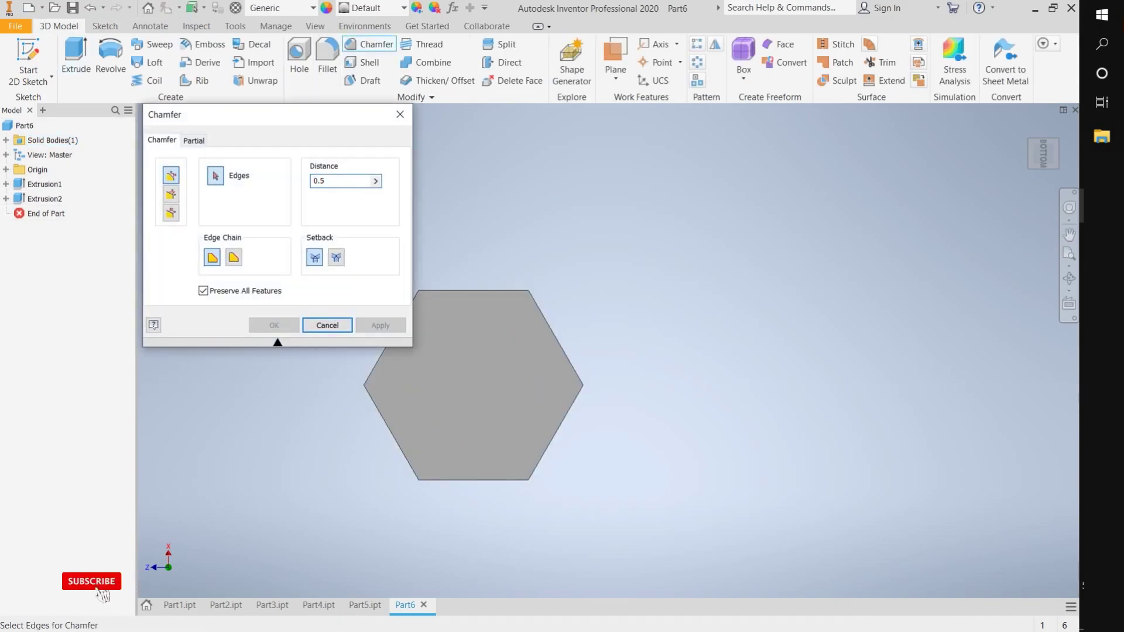
{"action": "left_click", "coordinate": [459, 291]}
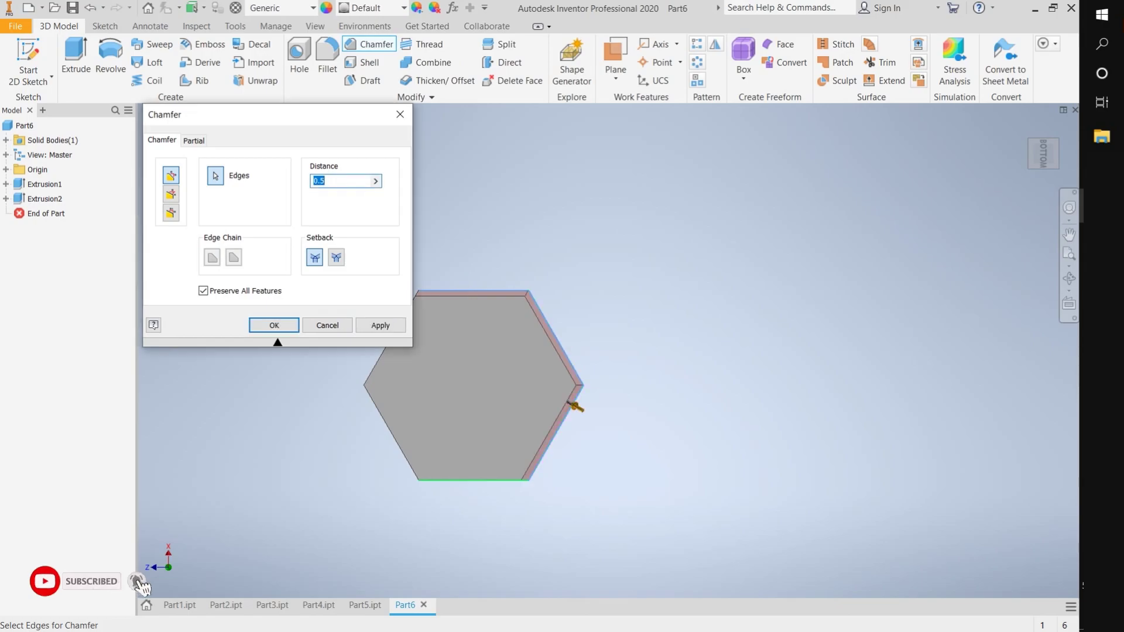
{"action": "left_click", "coordinate": [274, 324]}
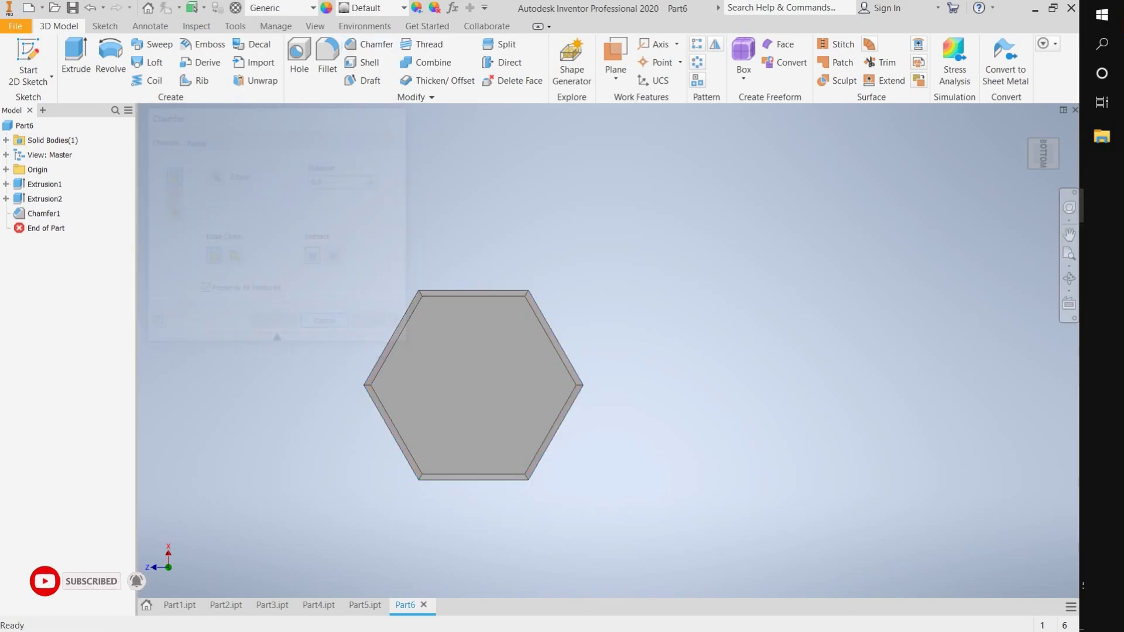
{"action": "middle_click_drag", "start_coordinate": [472, 319], "coordinate": [579, 327], "text": "shift"}
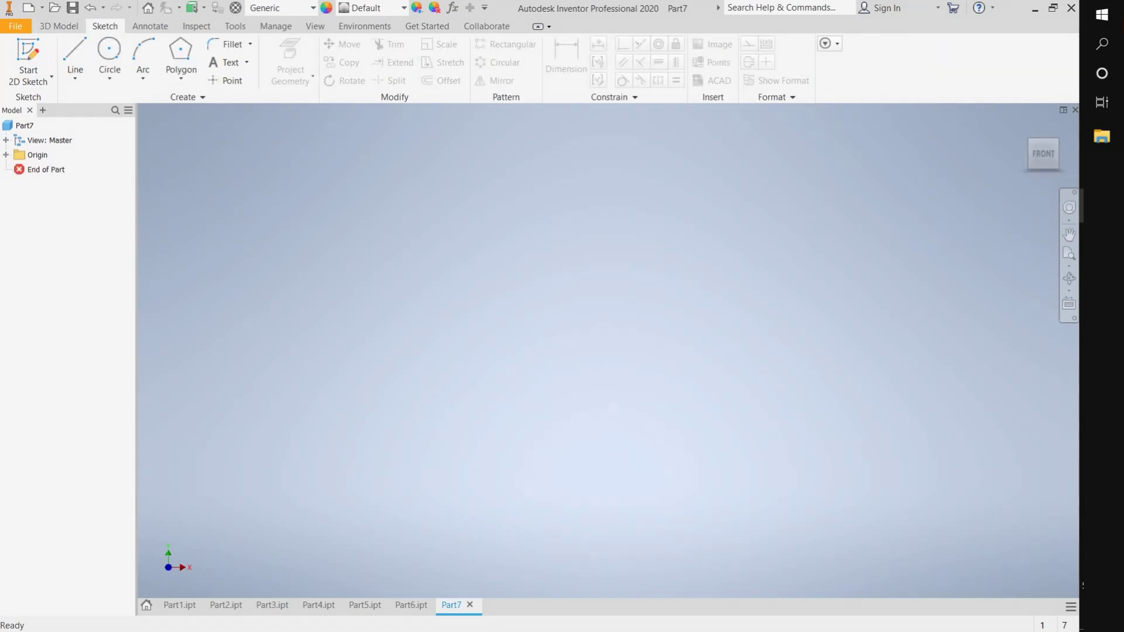
Draw a 25 mm circle at the origin on the Right plane and extrude it 50 mm symmetrically.
{"action": "left_click", "coordinate": [109, 50]}
{"action": "left_click", "coordinate": [597, 404]}
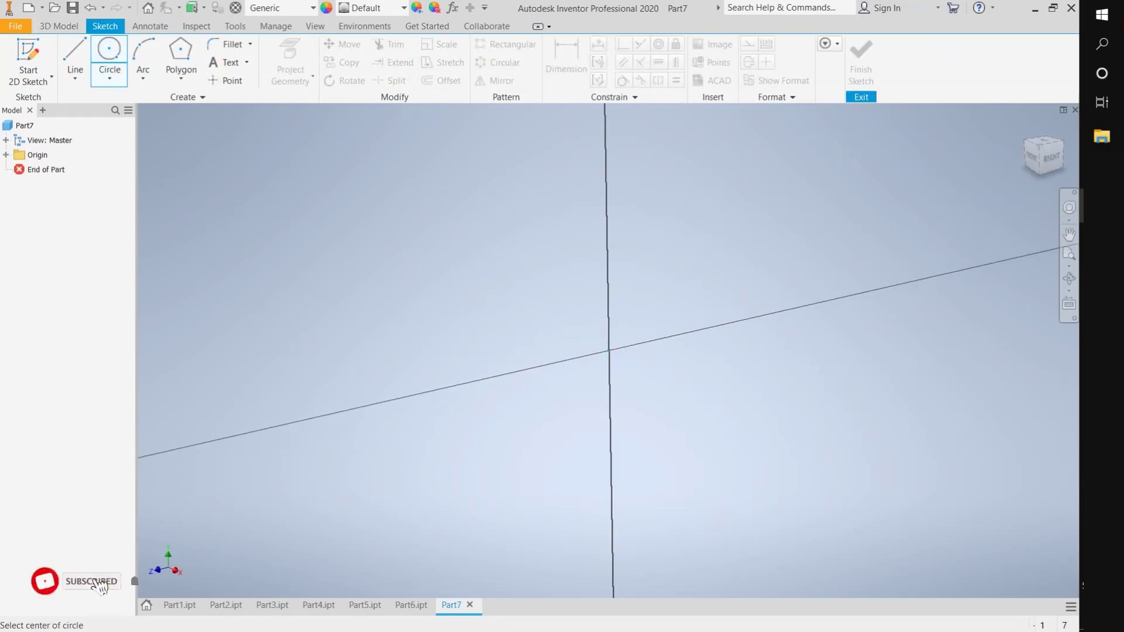
{"action": "left_click", "coordinate": [608, 350]}
{"action": "type", "text": "25"}
{"action": "key", "text": "Return"}
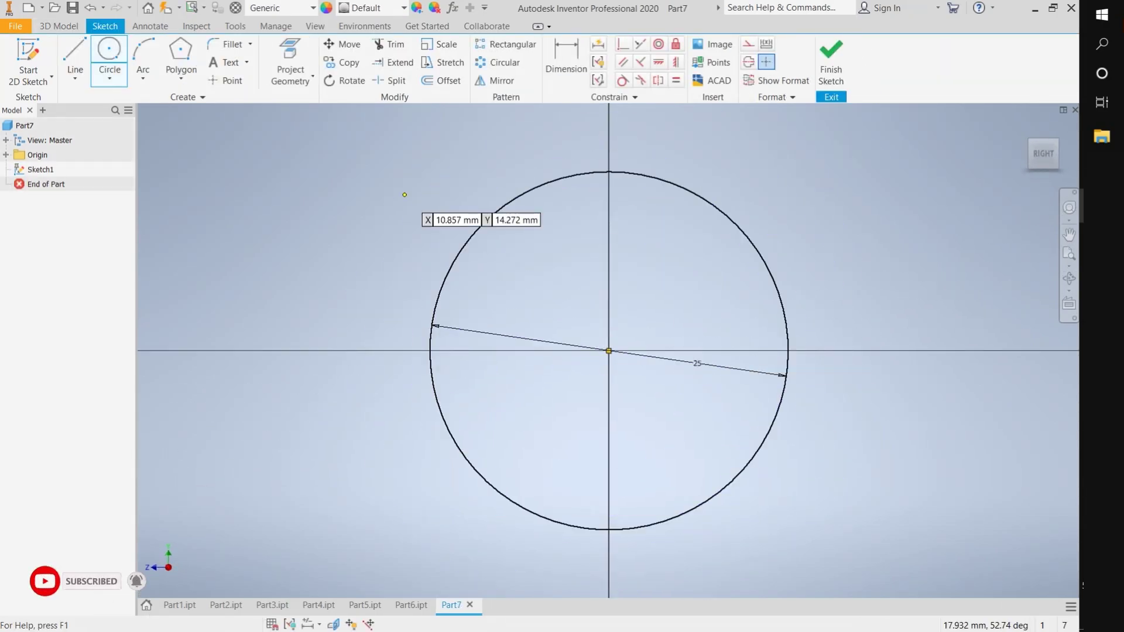
{"action": "left_click", "coordinate": [59, 26]}
{"action": "left_click", "coordinate": [77, 58]}
{"action": "left_click", "coordinate": [261, 227]}
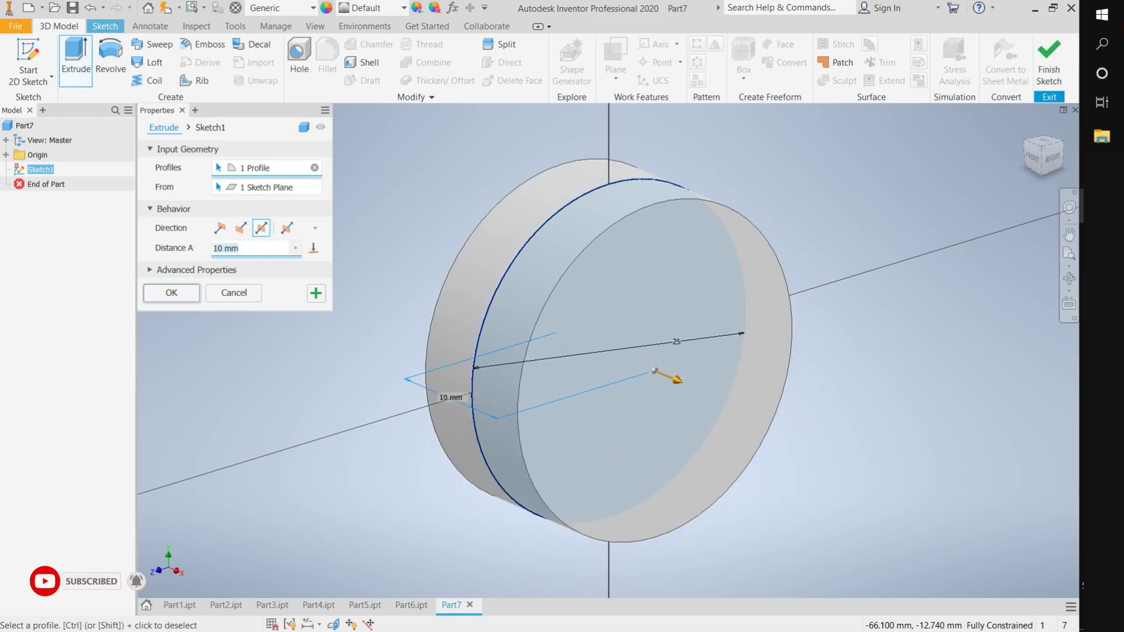
{"action": "type", "text": "50"}
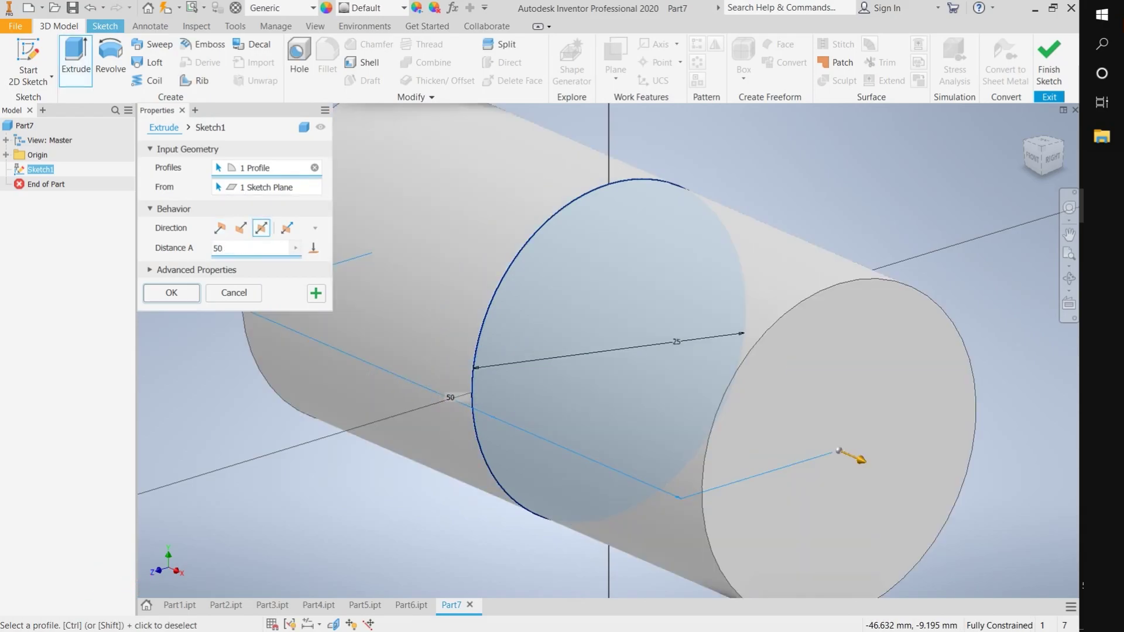
{"action": "key", "text": "Return"}
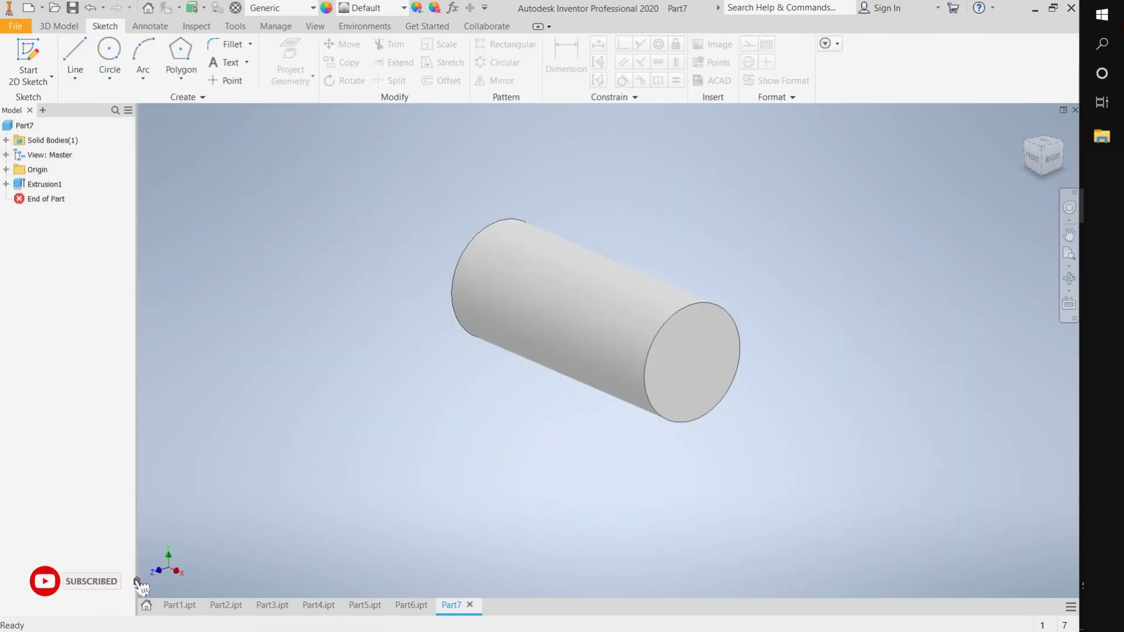
Colour the shaft cyan and the base magenta.
{"action": "left_click", "coordinate": [416, 8]}
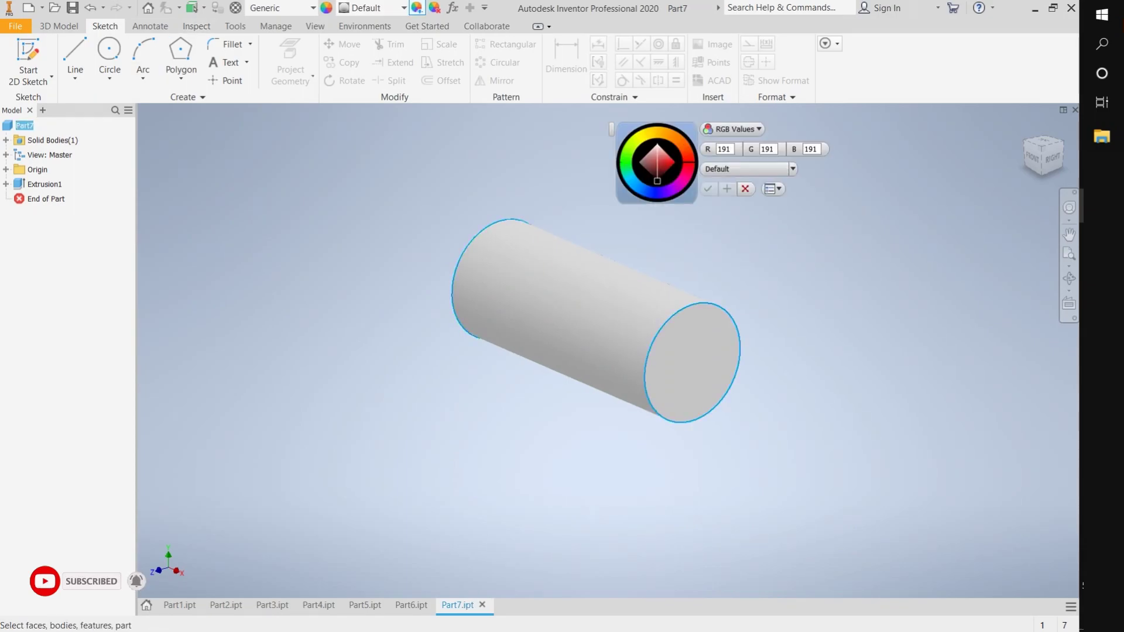
{"action": "left_click", "coordinate": [594, 319]}
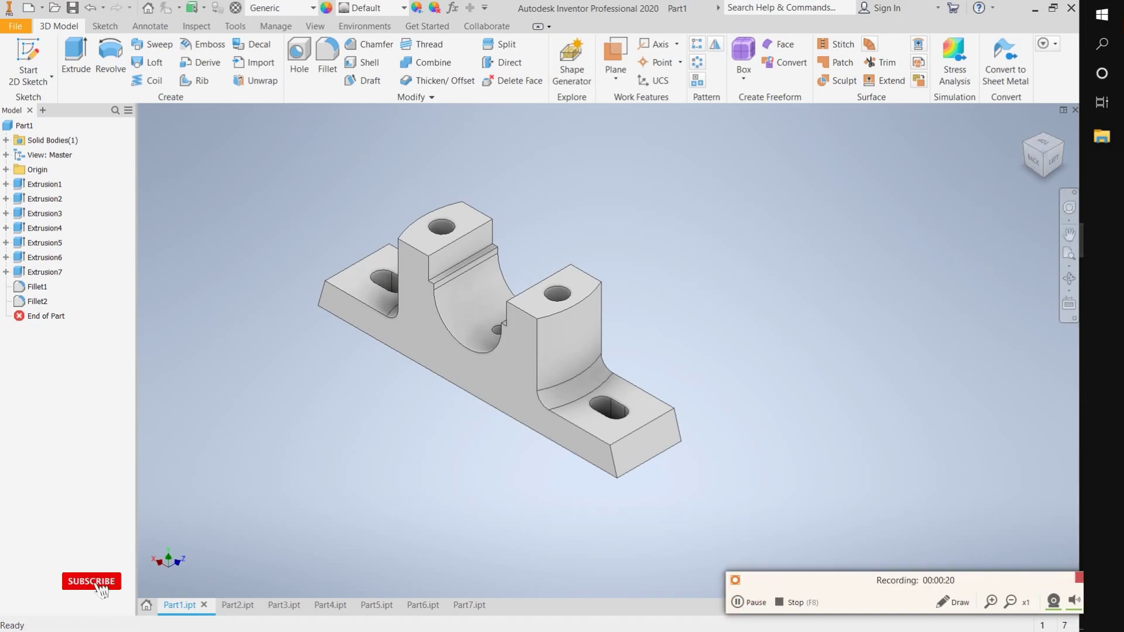
{"action": "left_click", "coordinate": [24, 125]}
{"action": "left_click", "coordinate": [417, 8]}
{"action": "left_click", "coordinate": [673, 164]}
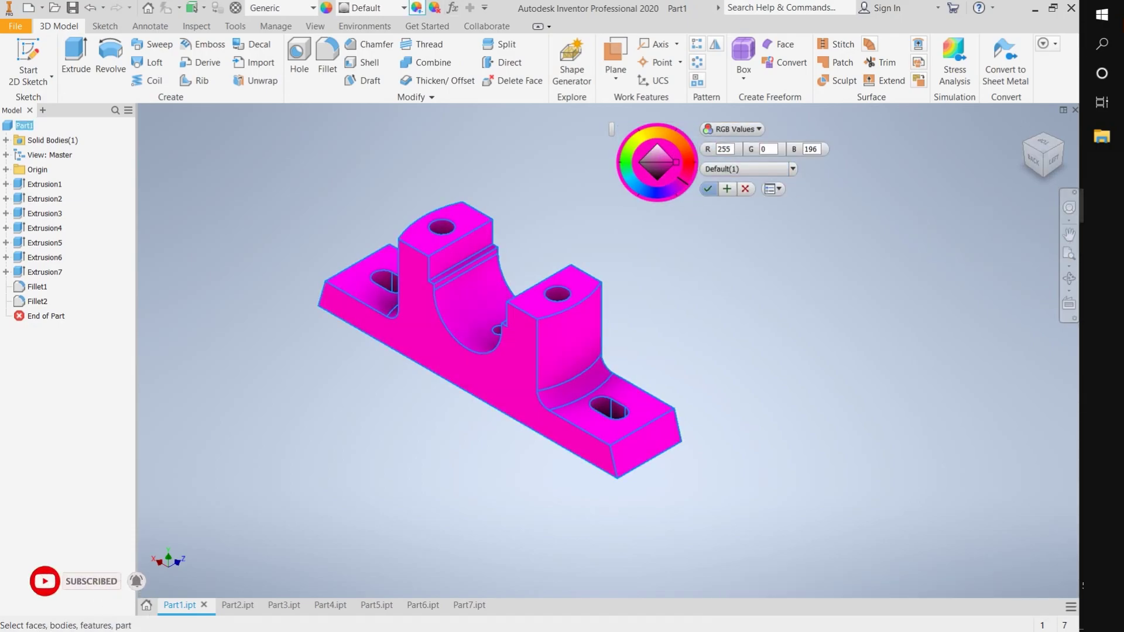
{"action": "left_click", "coordinate": [707, 189]}
Colour the cap (Part2) purple and the bushing (Part3) green.
{"action": "left_click", "coordinate": [226, 604]}
{"action": "left_click", "coordinate": [417, 8]}
{"action": "left_click", "coordinate": [672, 161]}
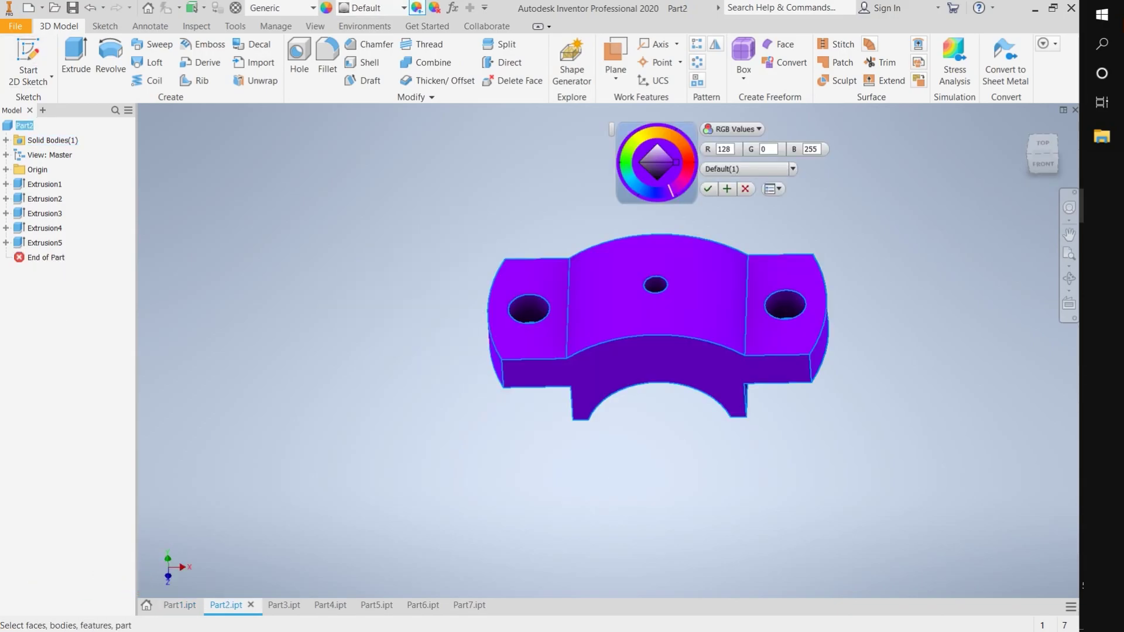
{"action": "left_click", "coordinate": [707, 188]}
{"action": "left_click", "coordinate": [272, 605]}
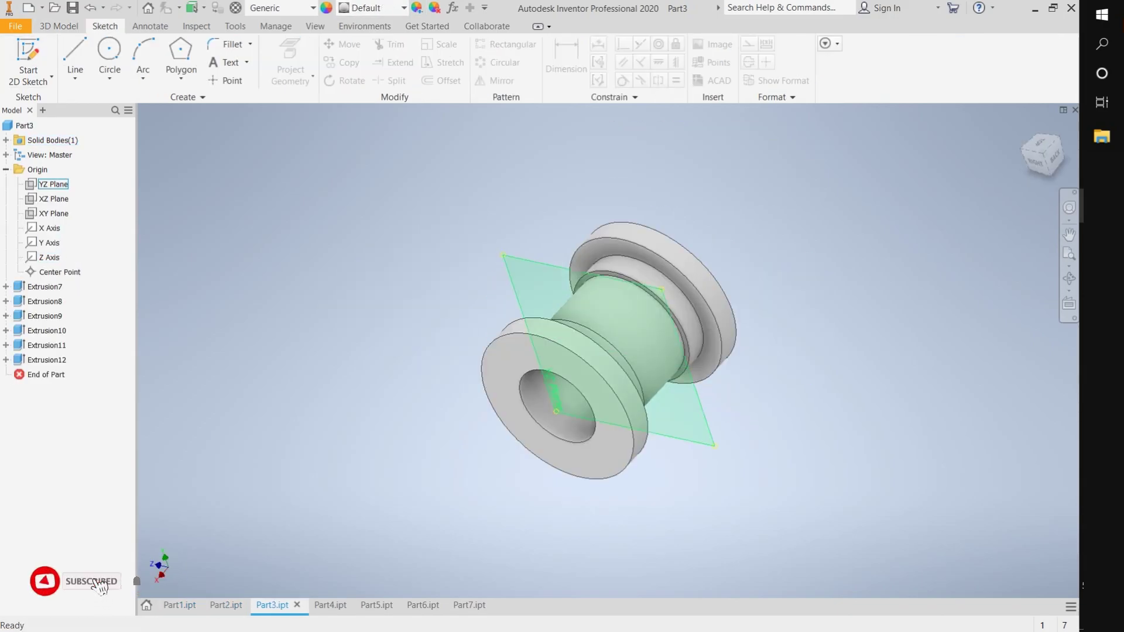
{"action": "left_click", "coordinate": [417, 8]}
{"action": "left_click", "coordinate": [675, 162]}
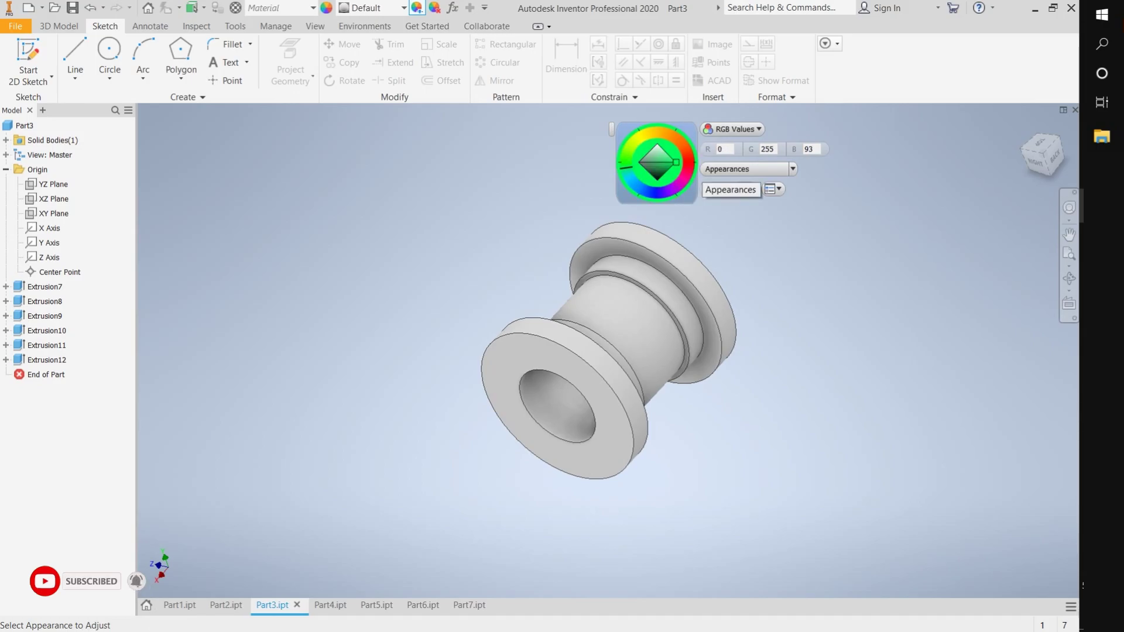
{"action": "left_click", "coordinate": [608, 351]}
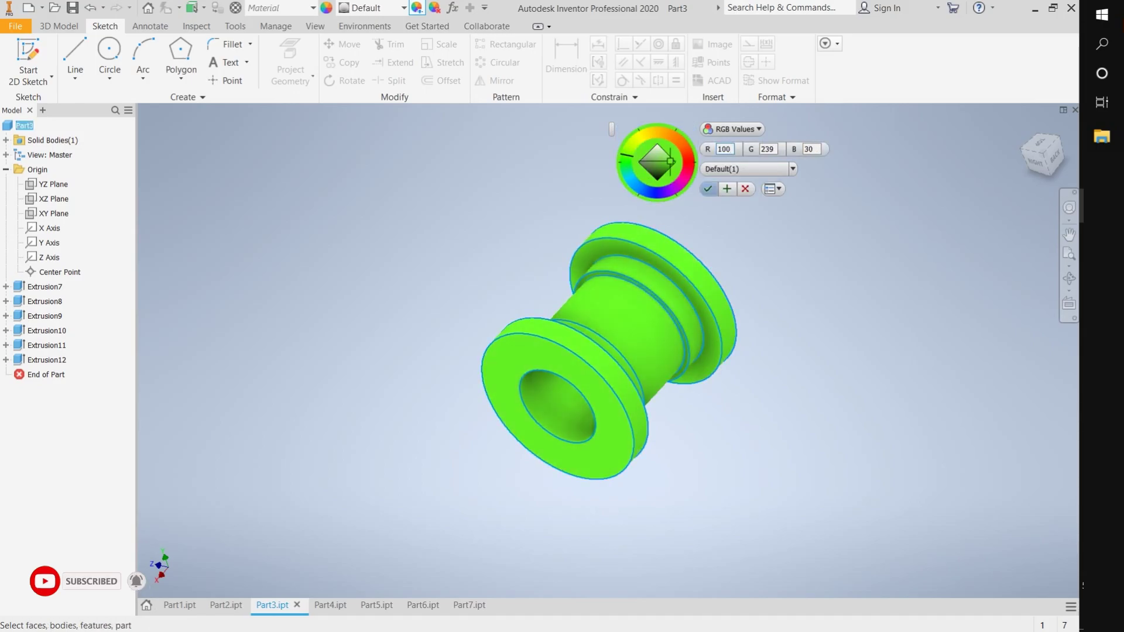
{"action": "left_click", "coordinate": [707, 188]}
Colour the first hex nut (Part4) cyan and the second (Part5) green.
{"action": "left_click", "coordinate": [318, 605]}
{"action": "left_click", "coordinate": [585, 380]}
{"action": "left_click", "coordinate": [417, 8]}
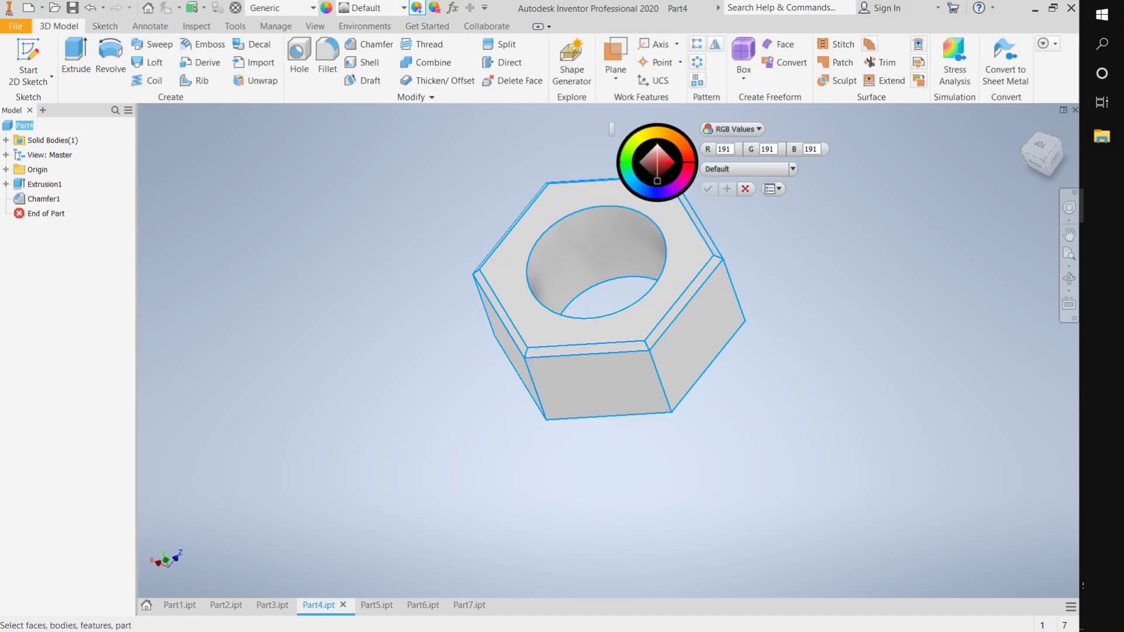
{"action": "left_click", "coordinate": [632, 186]}
{"action": "left_click", "coordinate": [708, 188]}
{"action": "left_click", "coordinate": [376, 604]}
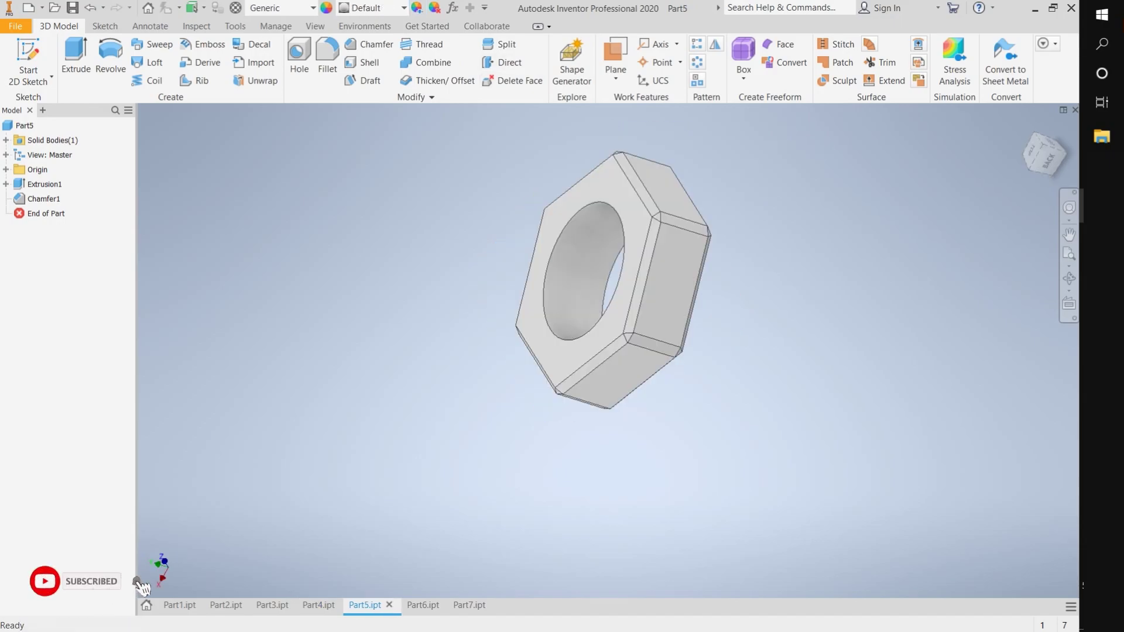
{"action": "left_click", "coordinate": [417, 7]}
{"action": "left_click", "coordinate": [638, 175]}
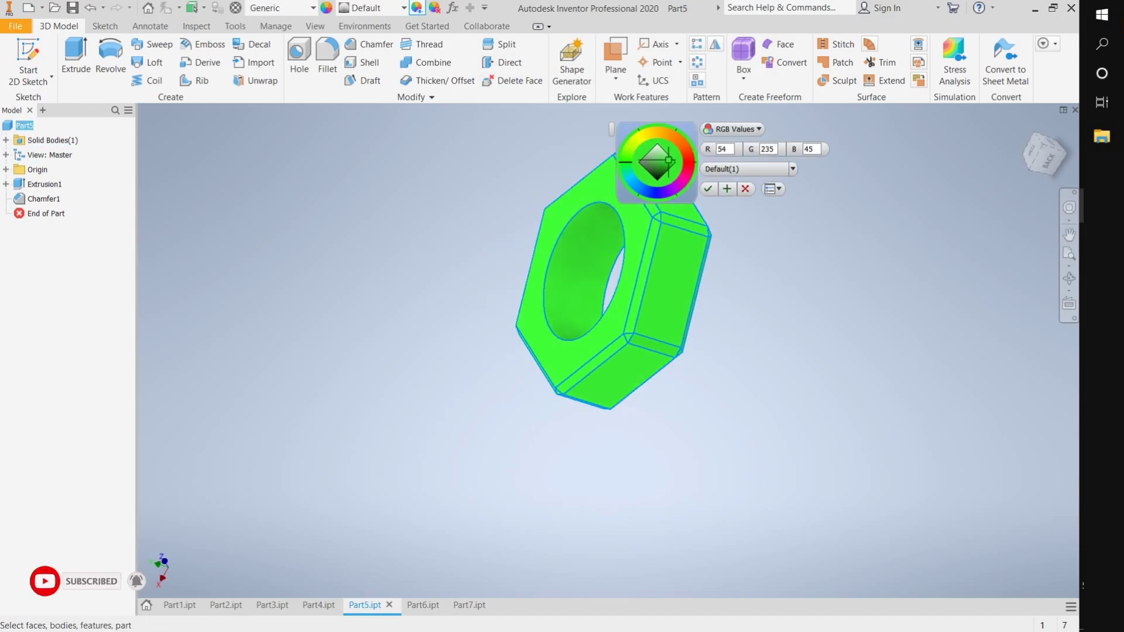
{"action": "left_click", "coordinate": [708, 188]}
Colour the bolt yellow and the shaft orange at RGB 243, 106, 26.
{"action": "left_click", "coordinate": [411, 604]}
{"action": "left_click", "coordinate": [24, 126]}
{"action": "left_click", "coordinate": [417, 8]}
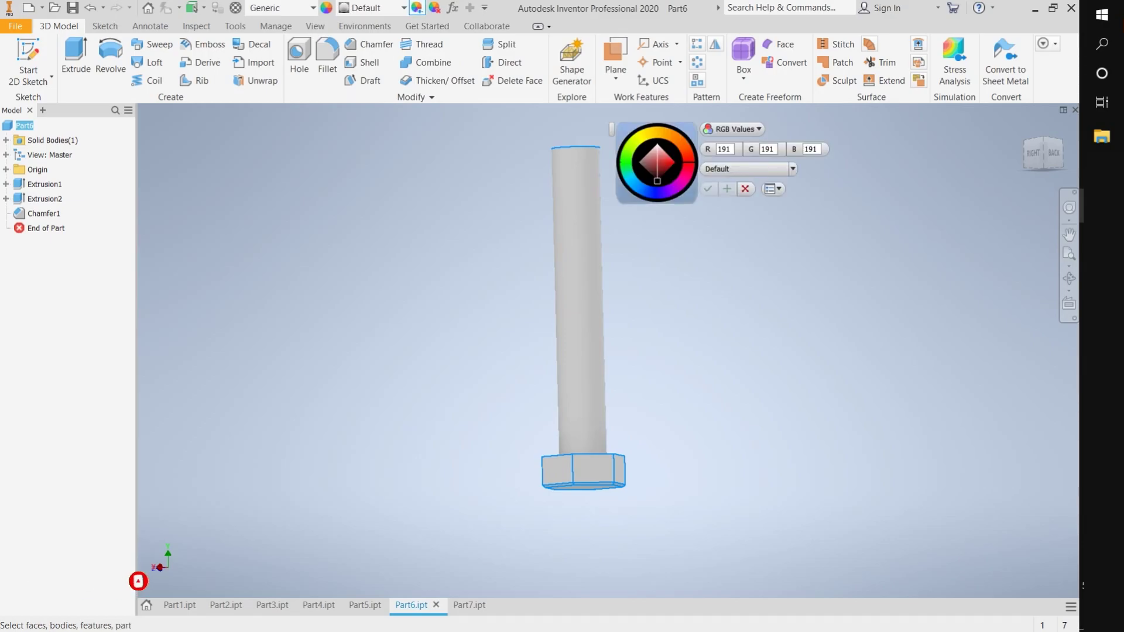
{"action": "left_click", "coordinate": [657, 130]}
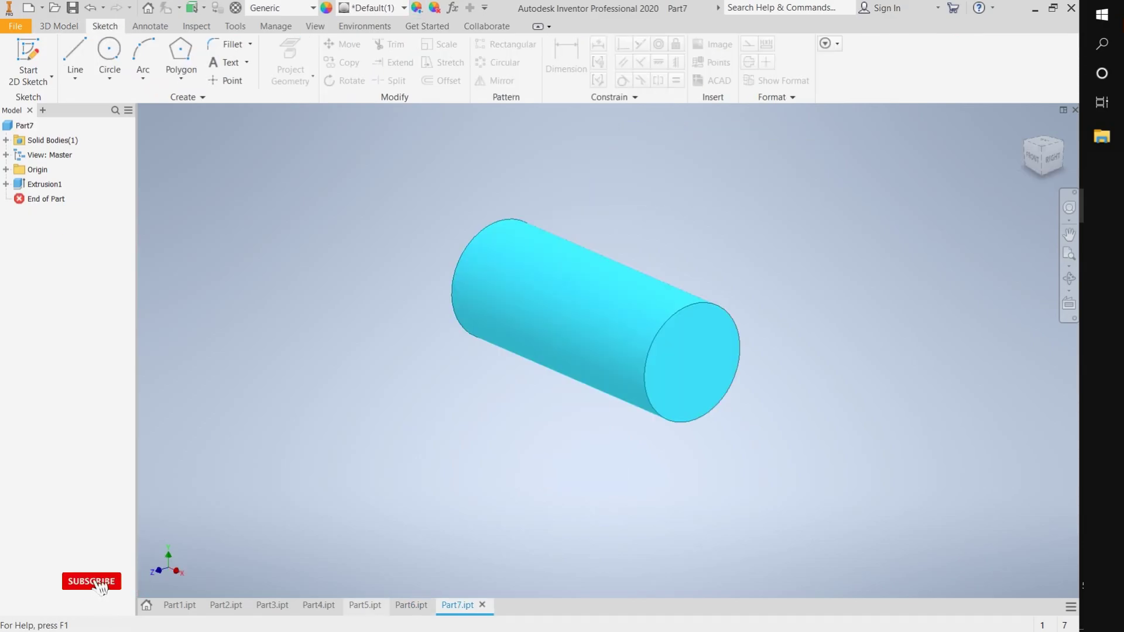
{"action": "left_click", "coordinate": [24, 125]}
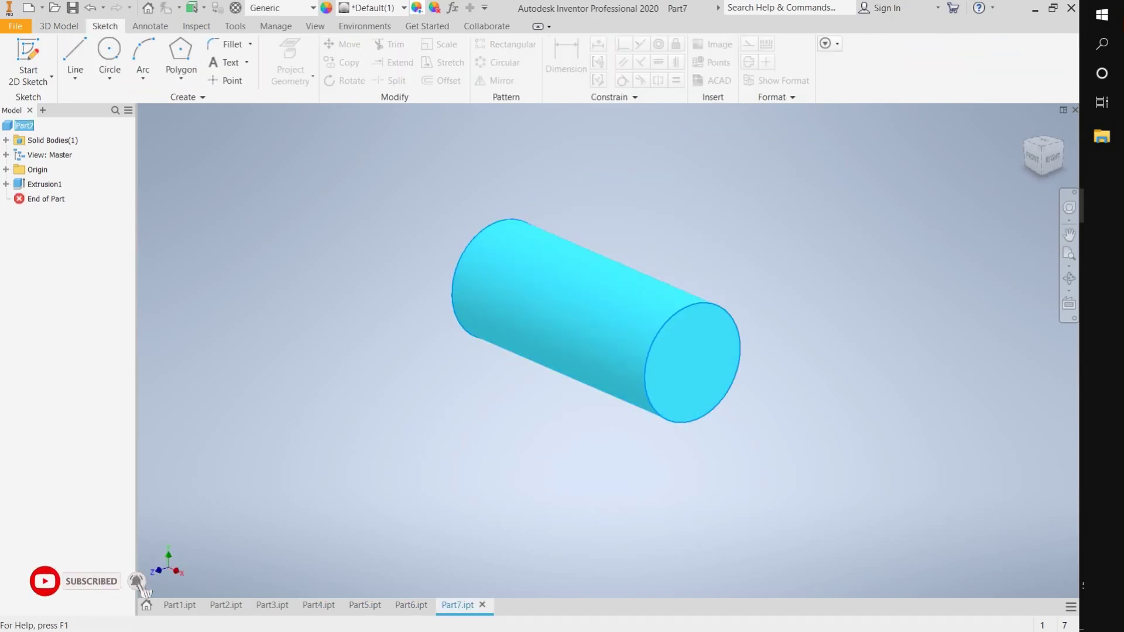
{"action": "left_click", "coordinate": [416, 7]}
{"action": "left_click", "coordinate": [685, 146]}
{"action": "left_click_drag", "start_coordinate": [676, 163], "coordinate": [676, 162]}
{"action": "key", "text": "Return"}
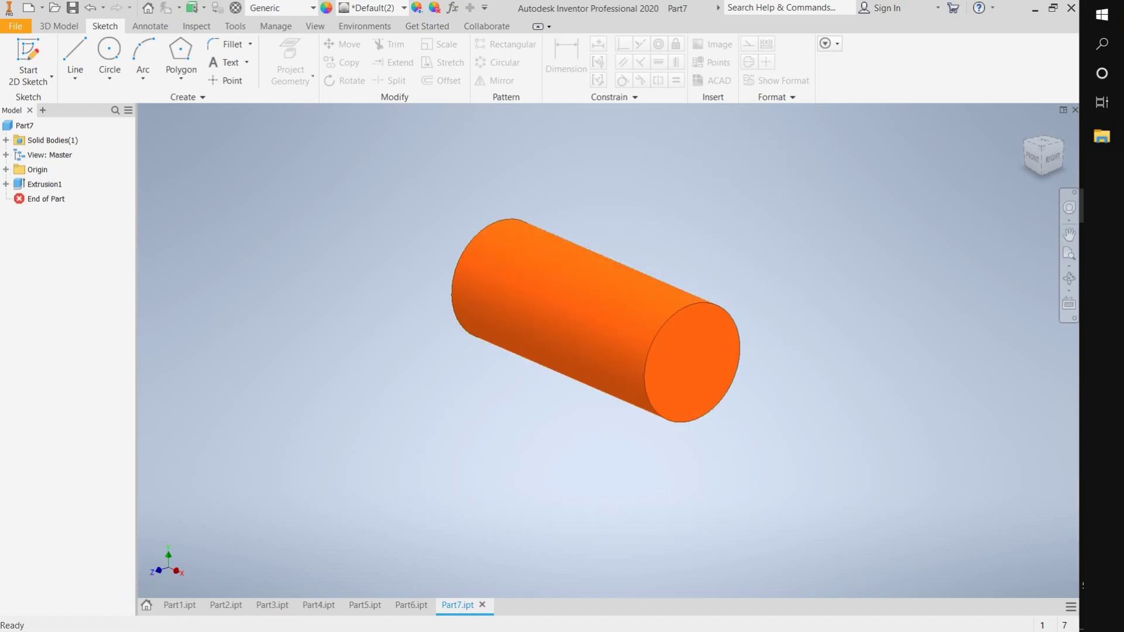